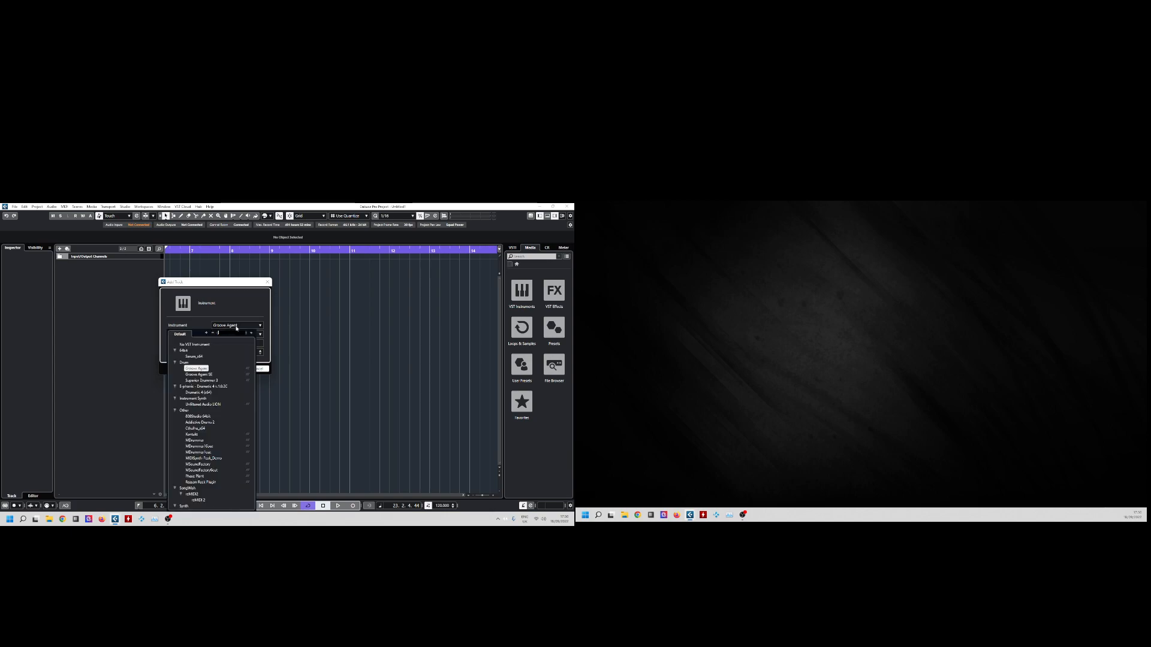
Add an instrument track using Serum_x64 with Stereo Out as its audio output.
left_click(237, 325)
left_click(228, 327)
left_click(194, 356)
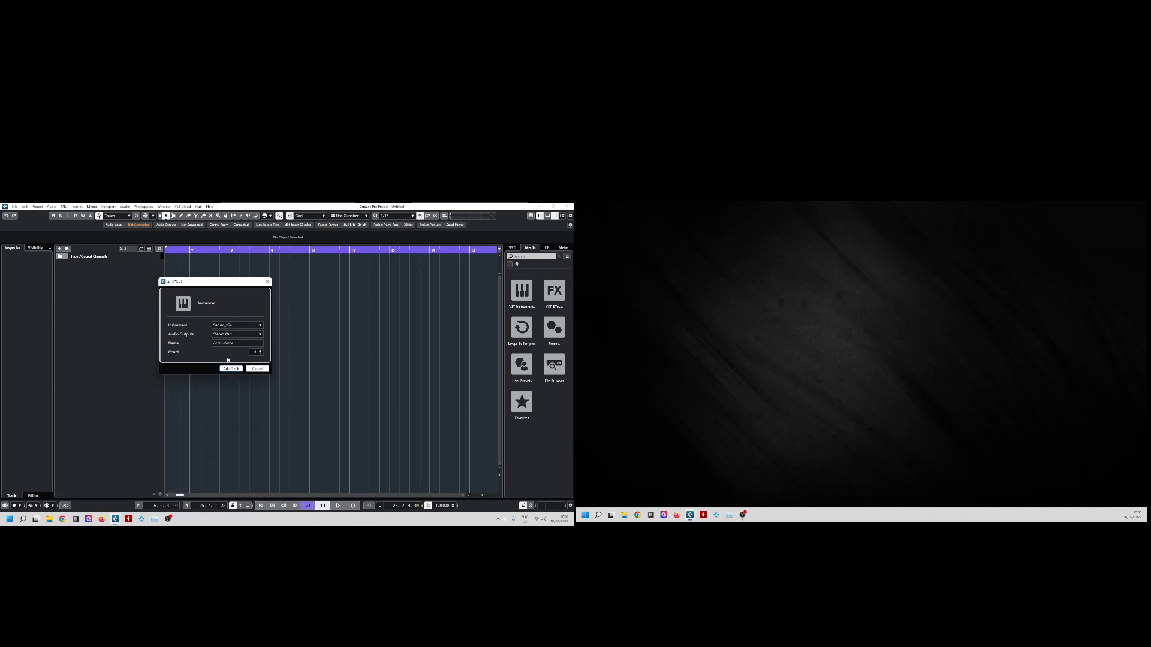
left_click(230, 369)
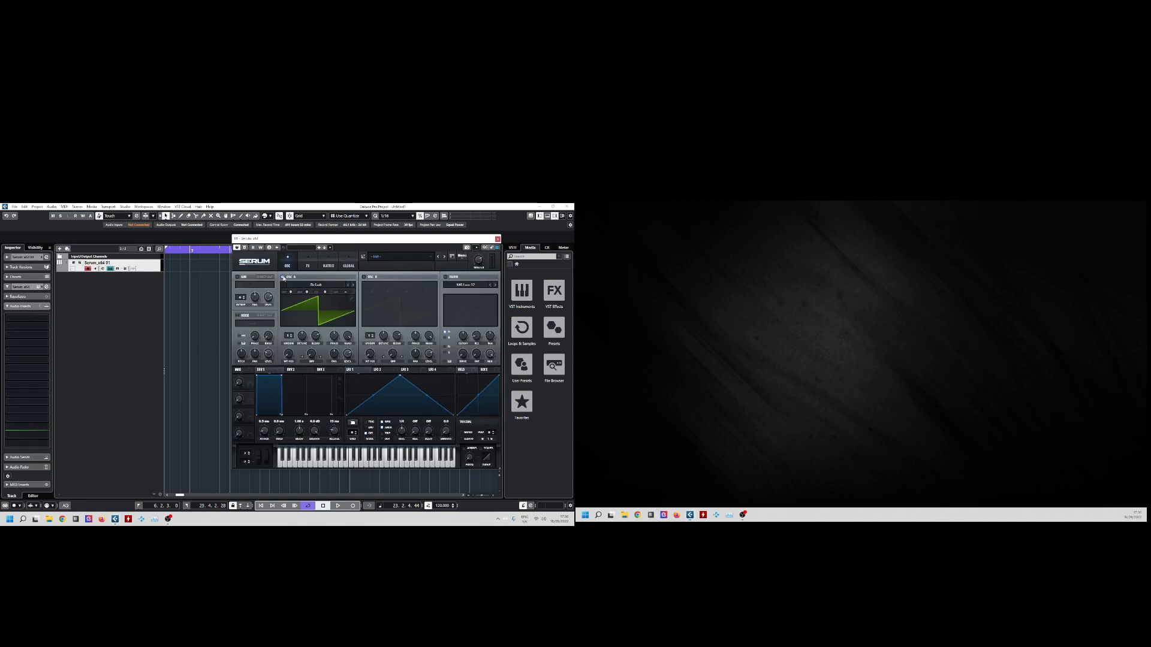
Replace oscillator A's saw wave with a sine using a preset formula in the wavetable editor, and close Serum.
left_click(300, 285)
mouse_move(305, 291)
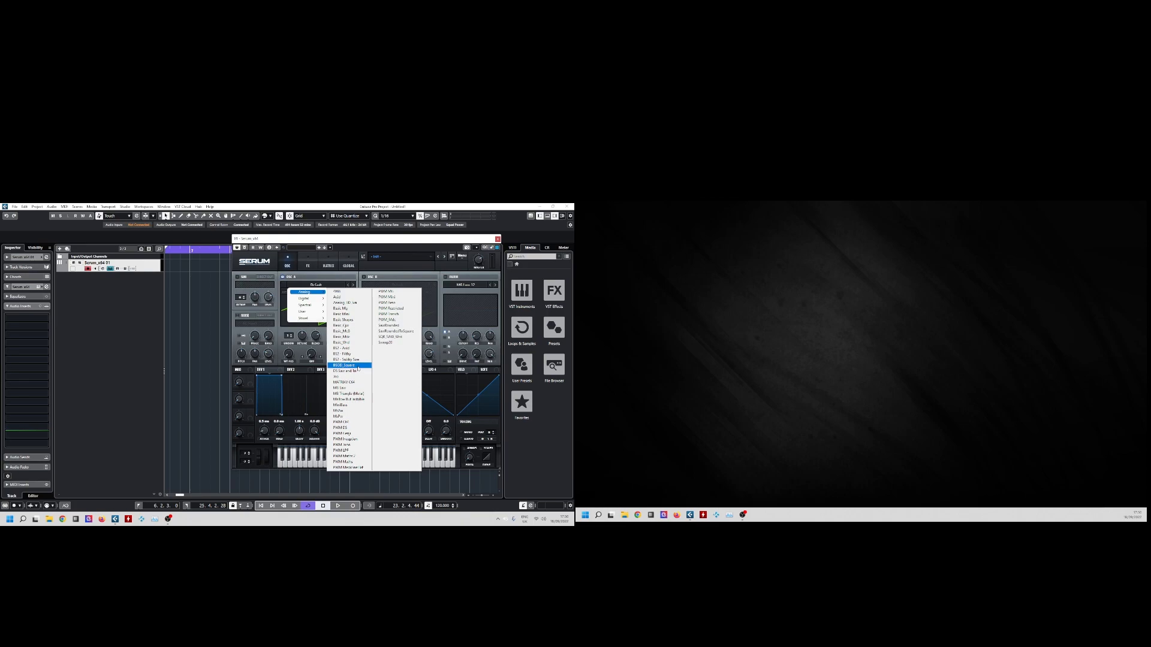
left_click(320, 285)
left_click(350, 294)
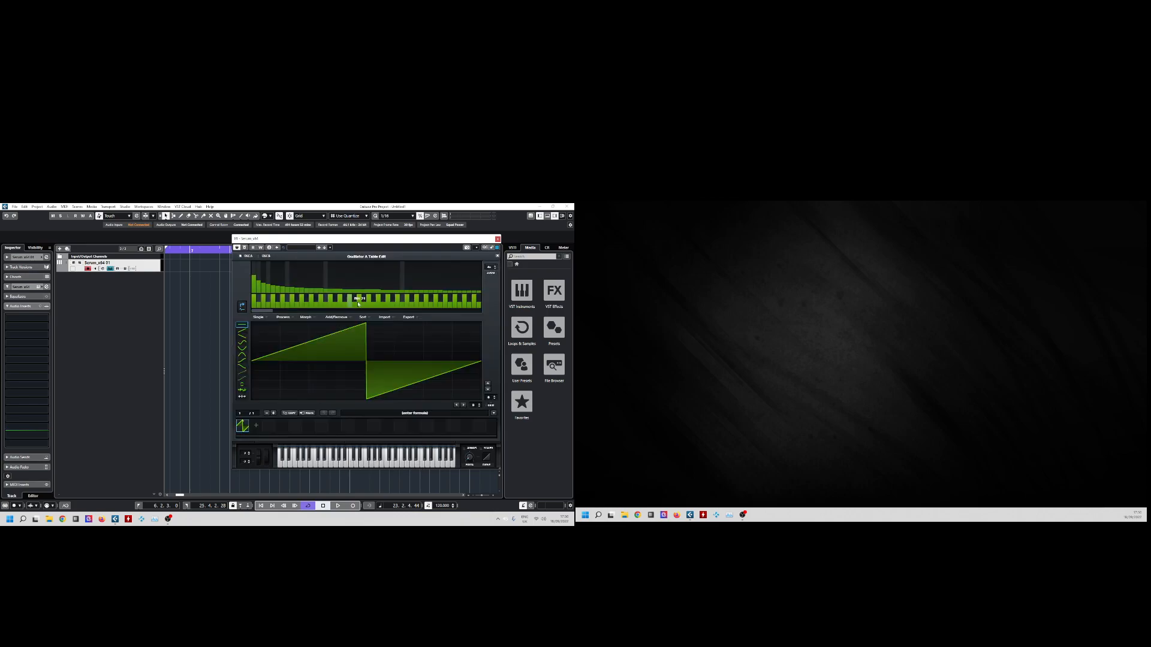
left_click(494, 413)
mouse_move(510, 420)
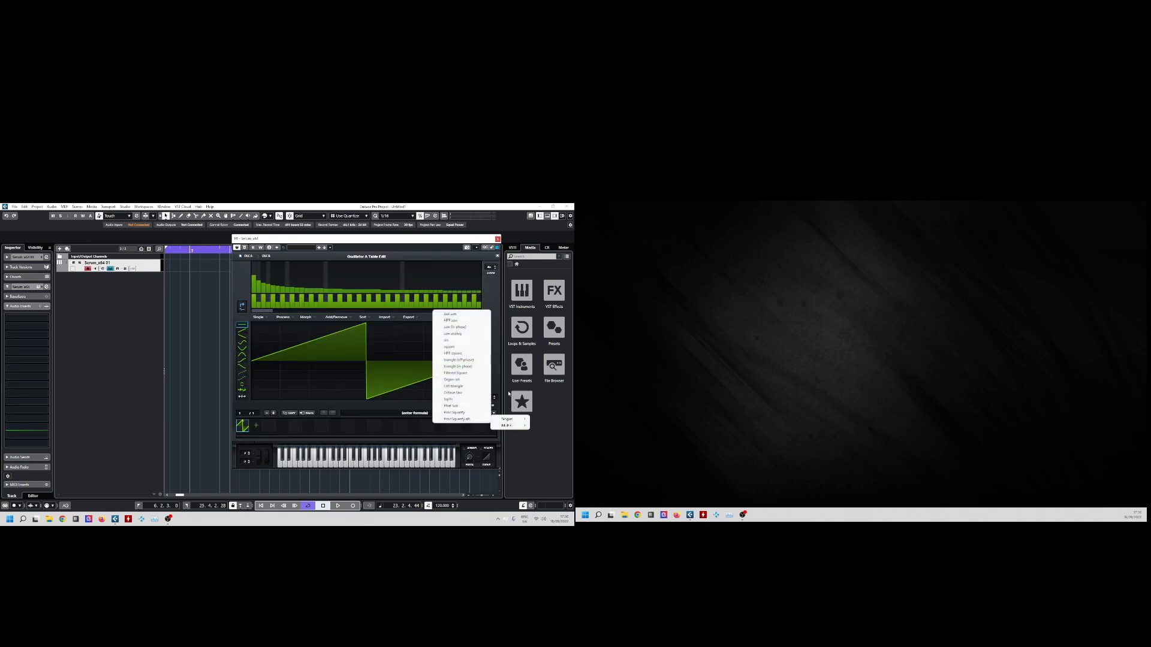
left_click(472, 338)
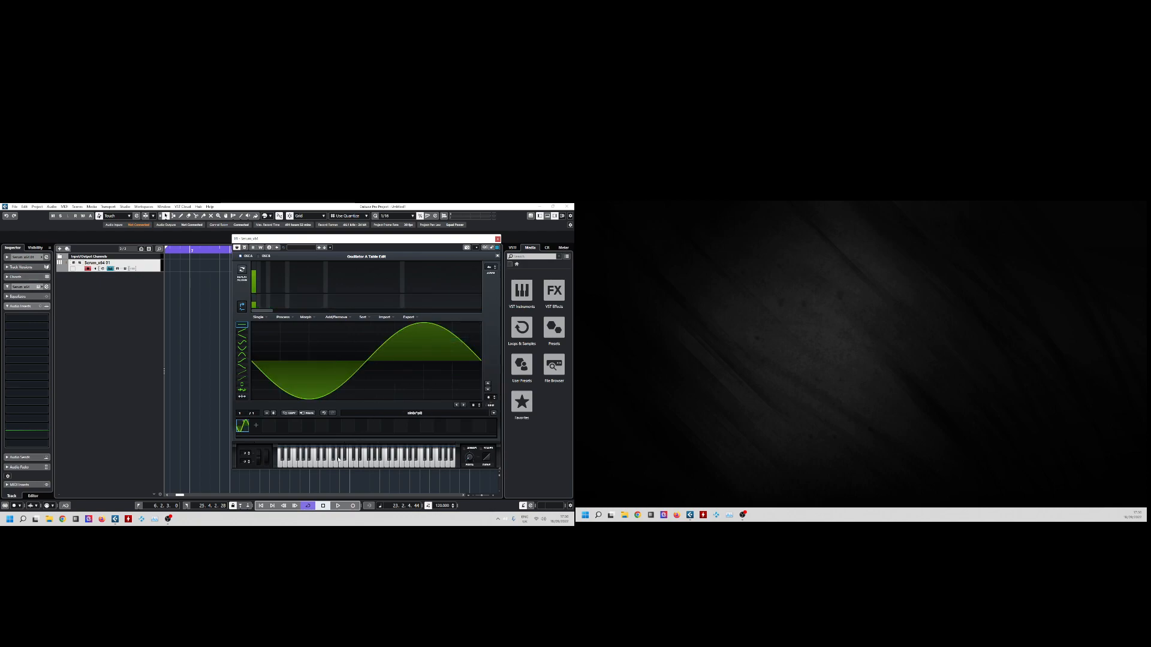
left_click(497, 239)
Add a second Serum_x64 instrument track below the first one.
right_click(107, 289)
left_click(129, 299)
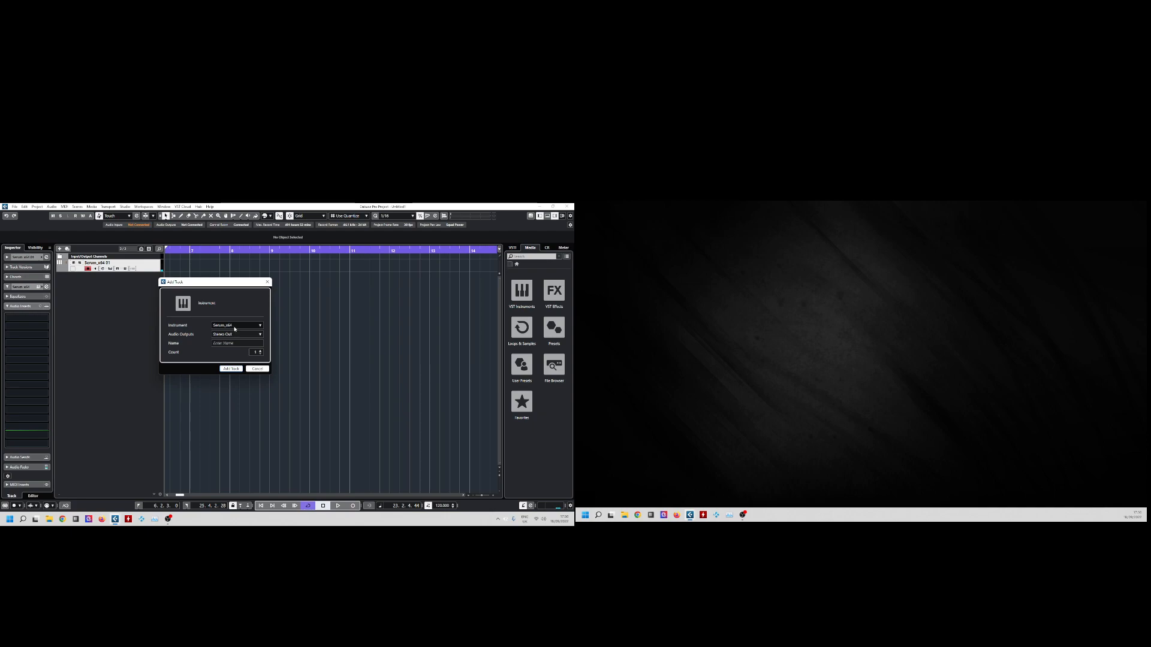
left_click(257, 369)
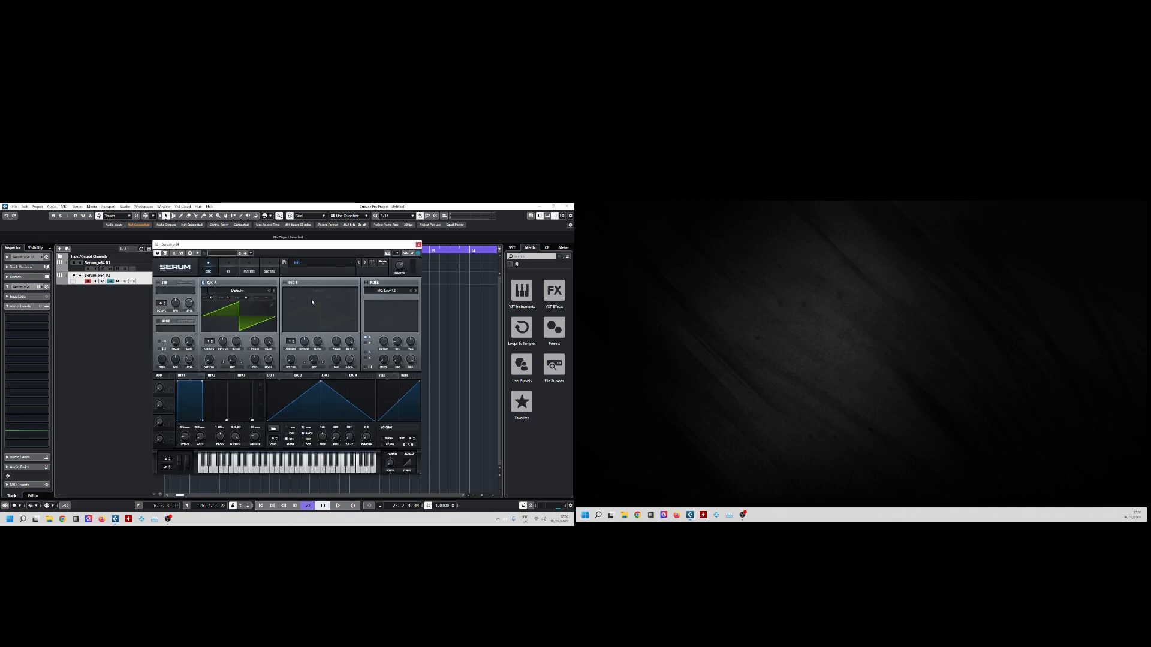
Load a kick preset from the User presets into the second Serum and audition it.
left_click(297, 263)
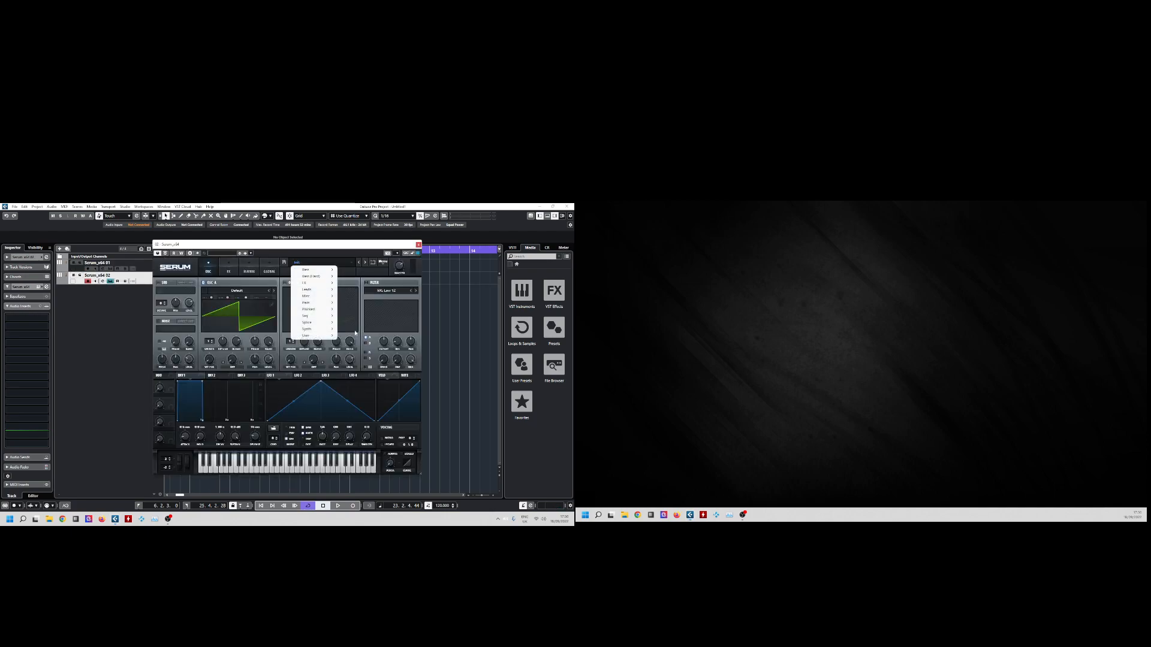
mouse_move(324, 336)
mouse_move(351, 390)
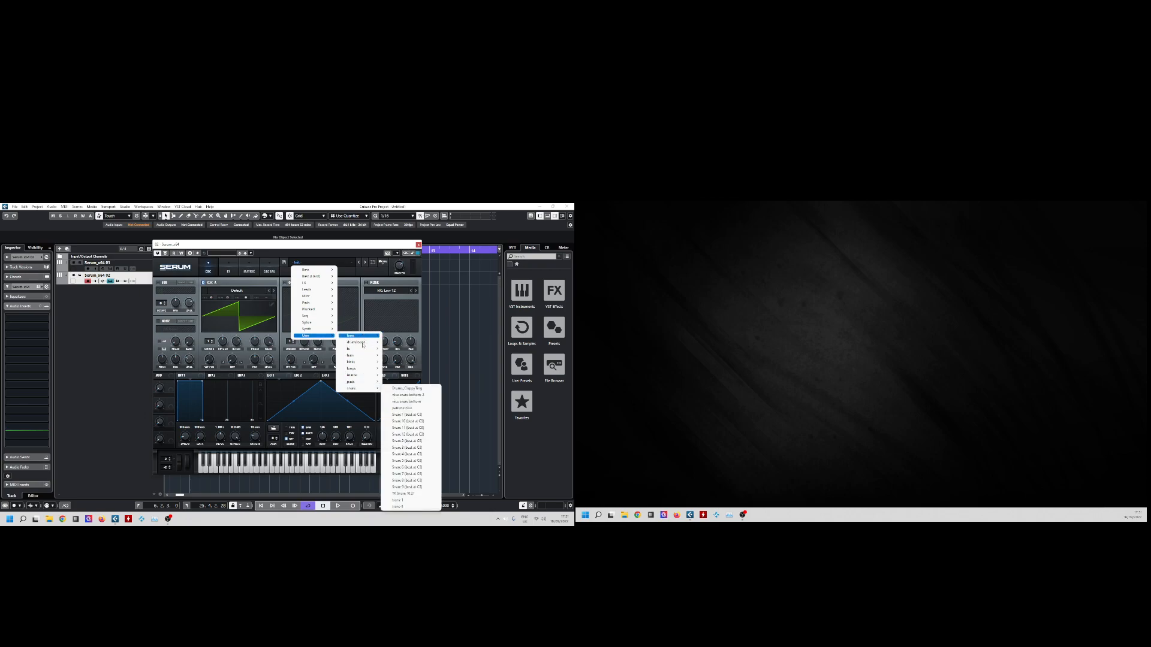
left_click(410, 362)
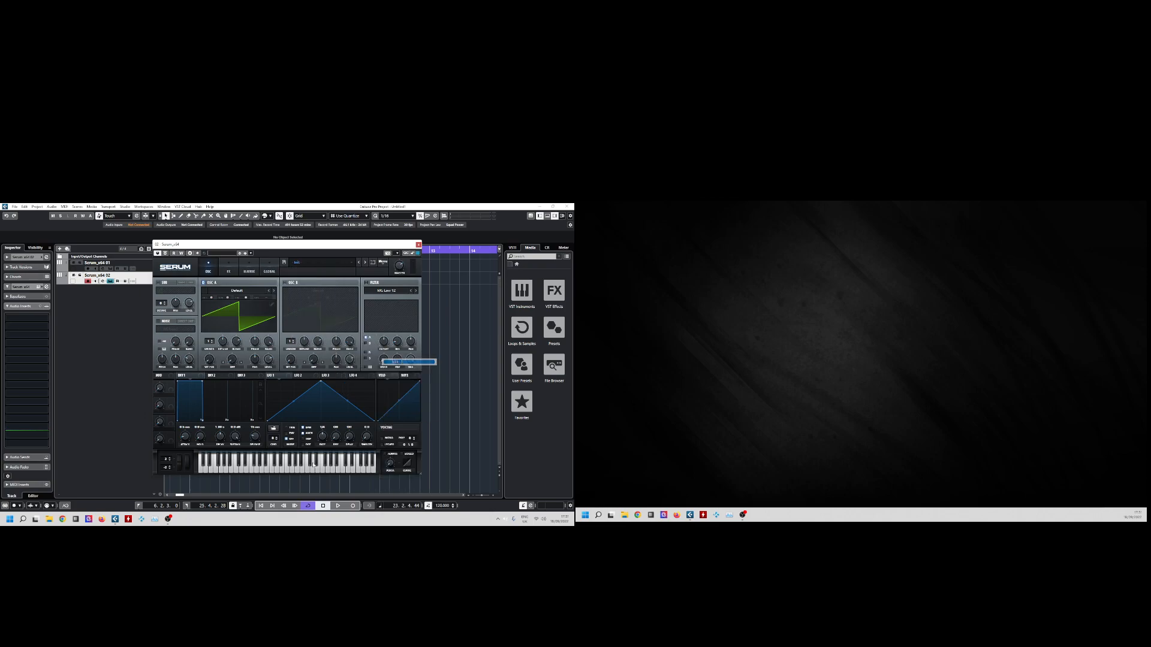
left_click(271, 473)
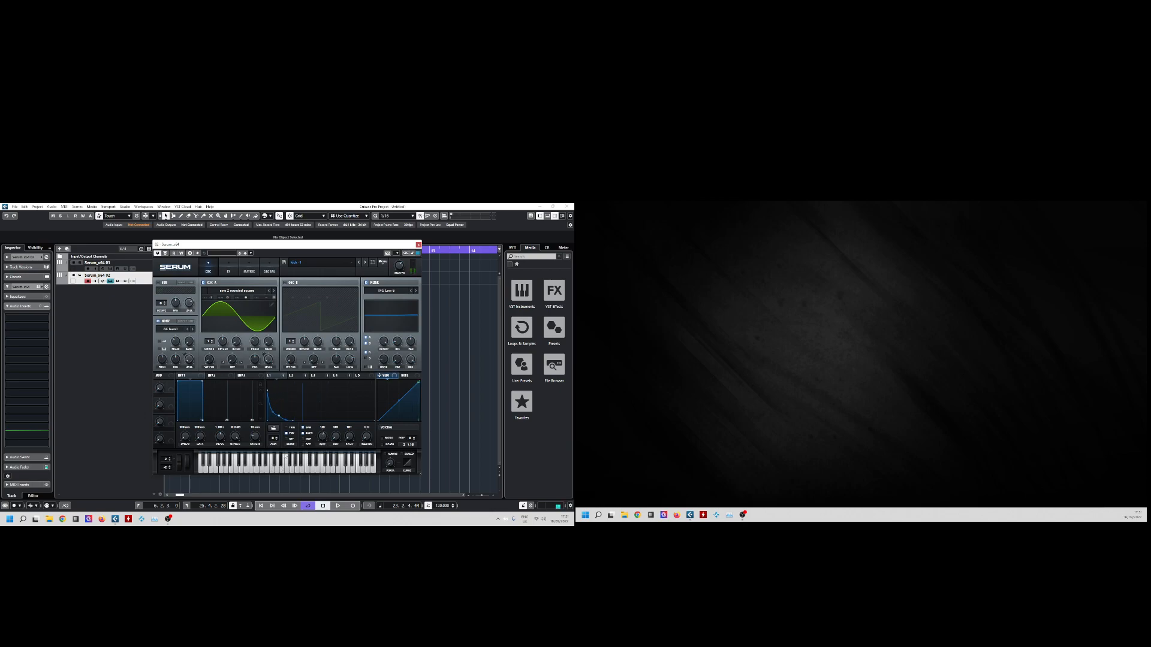
Reshape the LFO 2 envelope of the kick sound while auditioning notes, and view LFO 3 before closing Serum.
left_click(294, 376)
left_click(287, 466)
left_click_drag(288, 419, 282, 424)
left_click(262, 467)
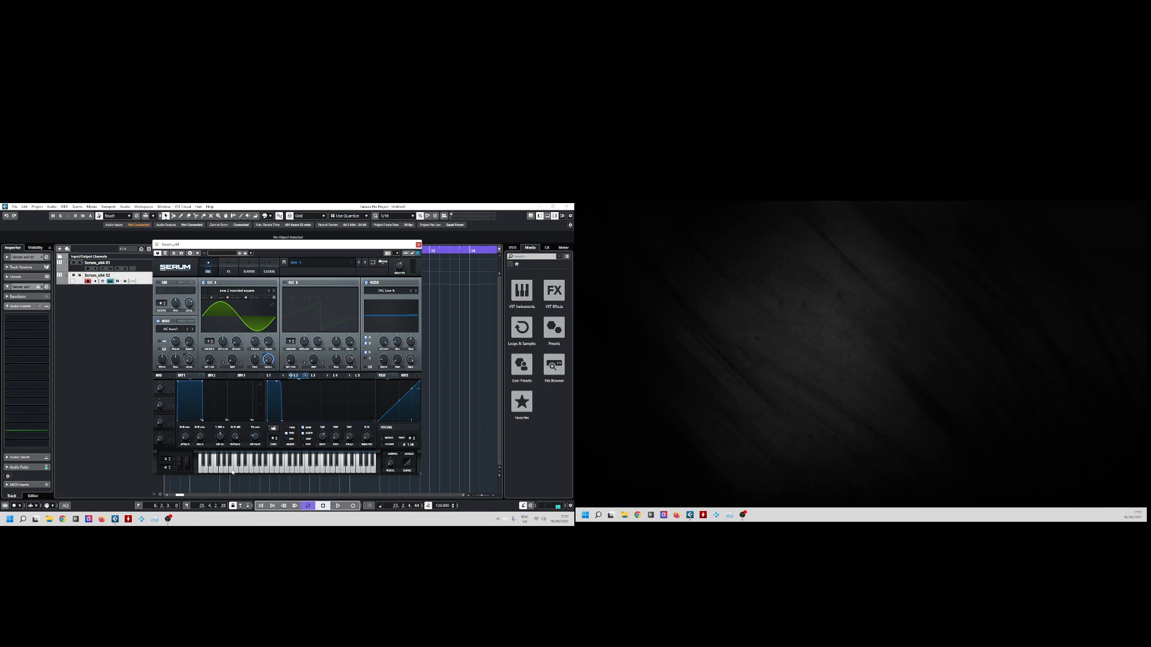
left_click_drag(283, 413, 294, 438)
left_click(315, 375)
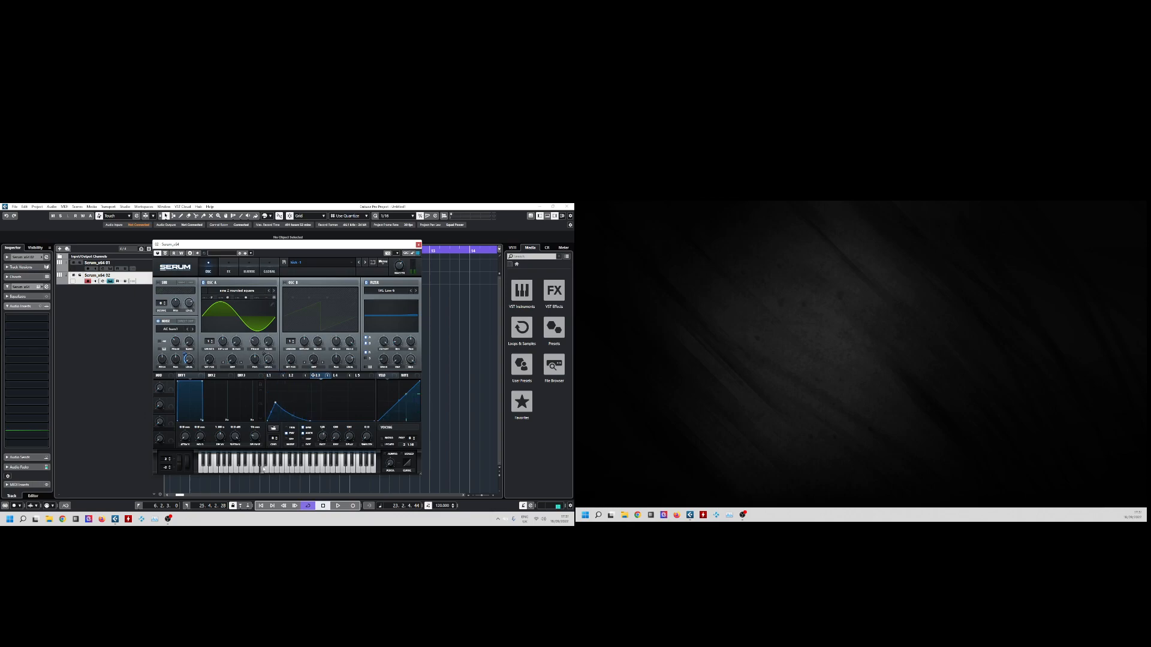
left_click(418, 245)
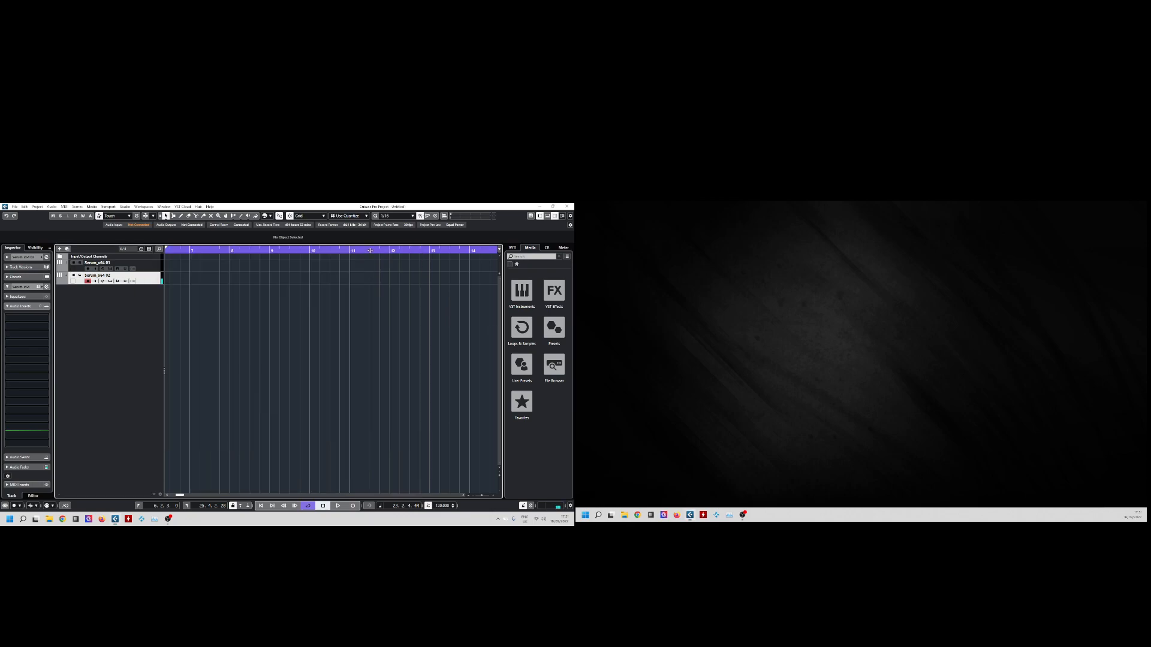
Rename the first Serum track sub and the second one kick.
double_click(103, 262)
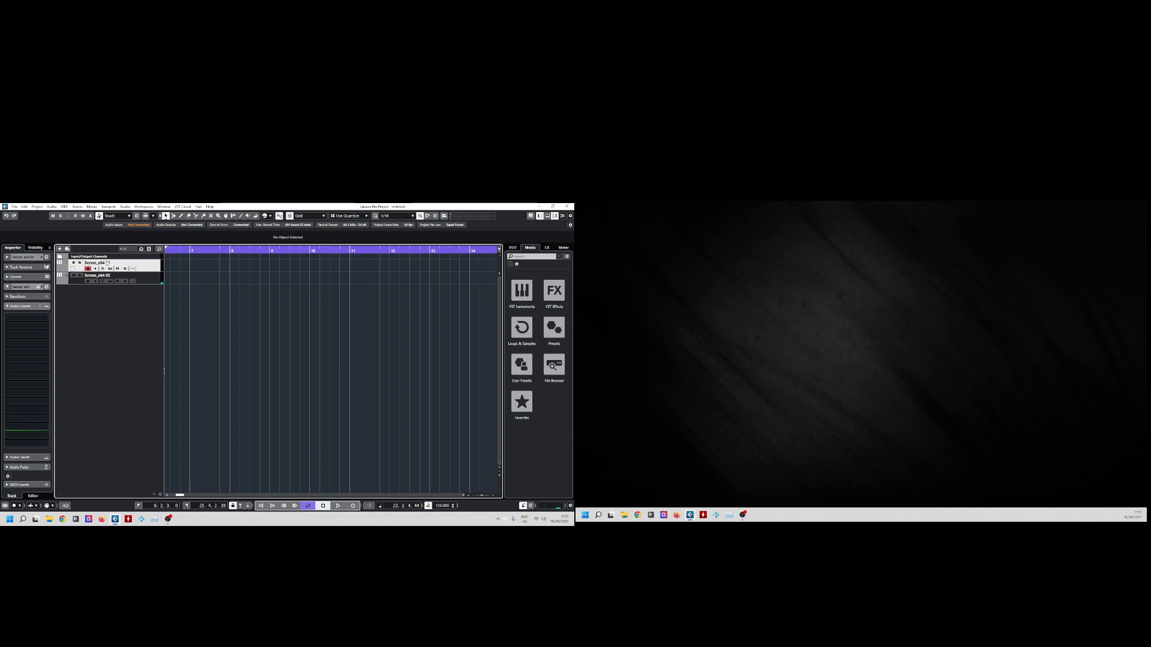
type("sub")
key("Tab")
type("k")
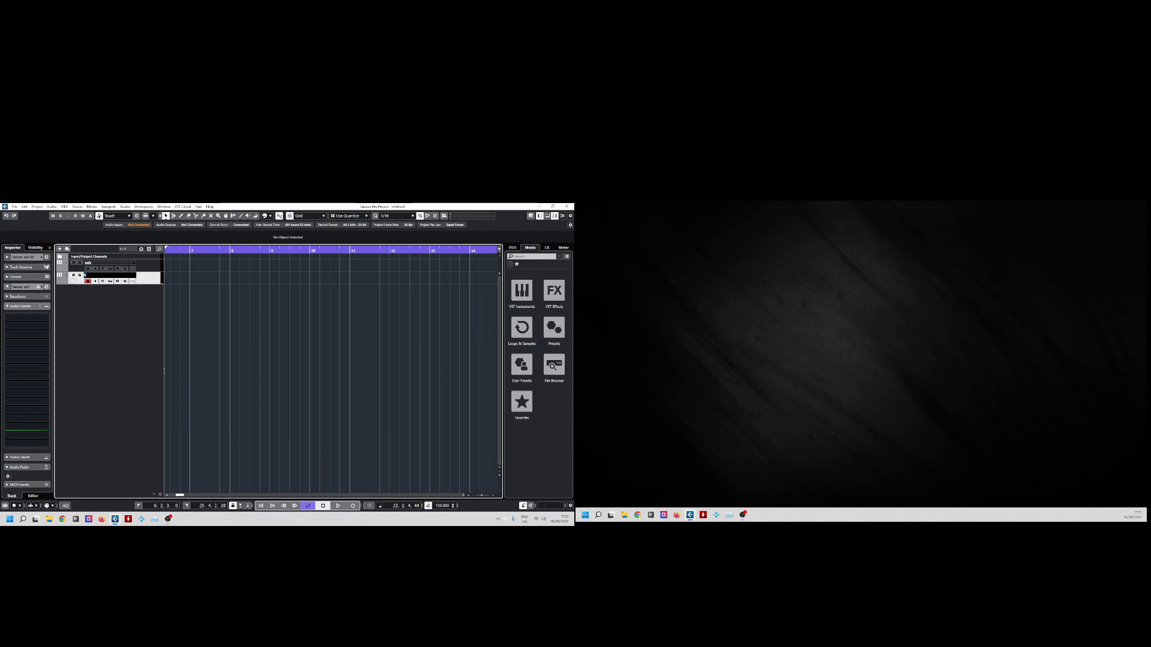
type("ick")
key("Return")
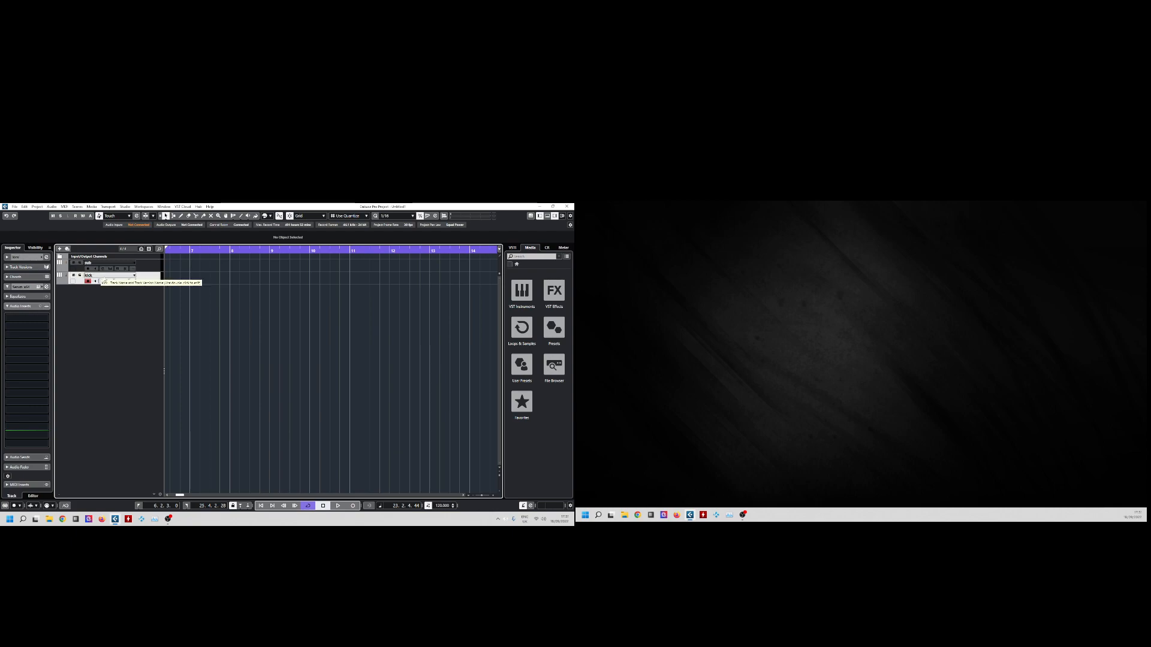
right_click(120, 316)
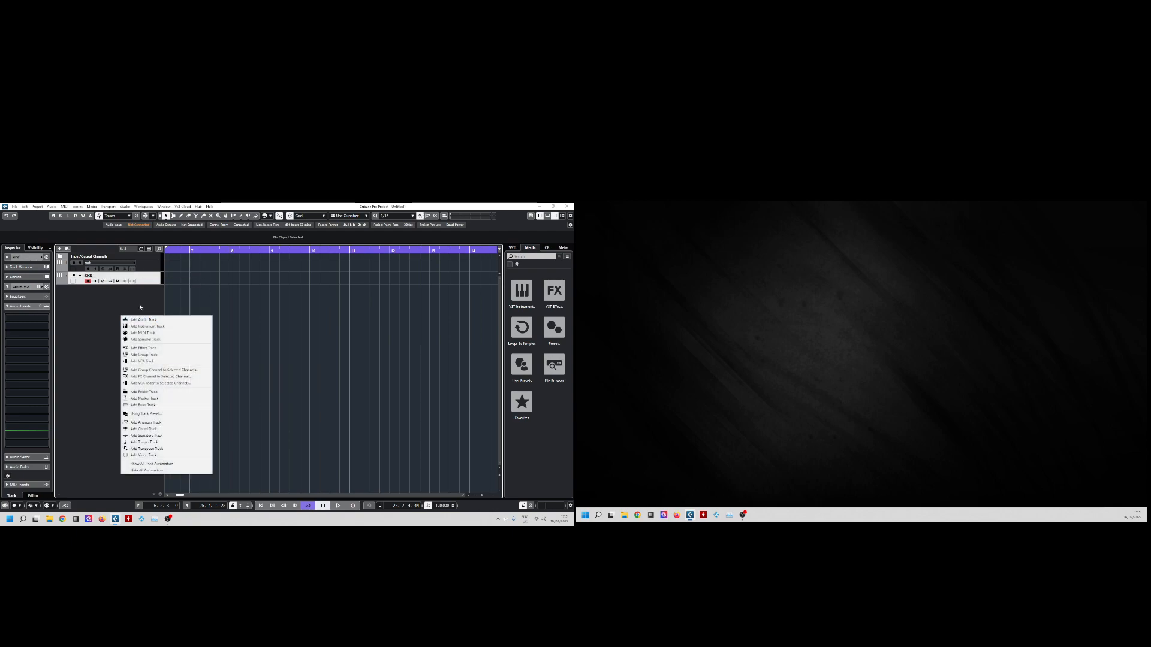
left_click(135, 304)
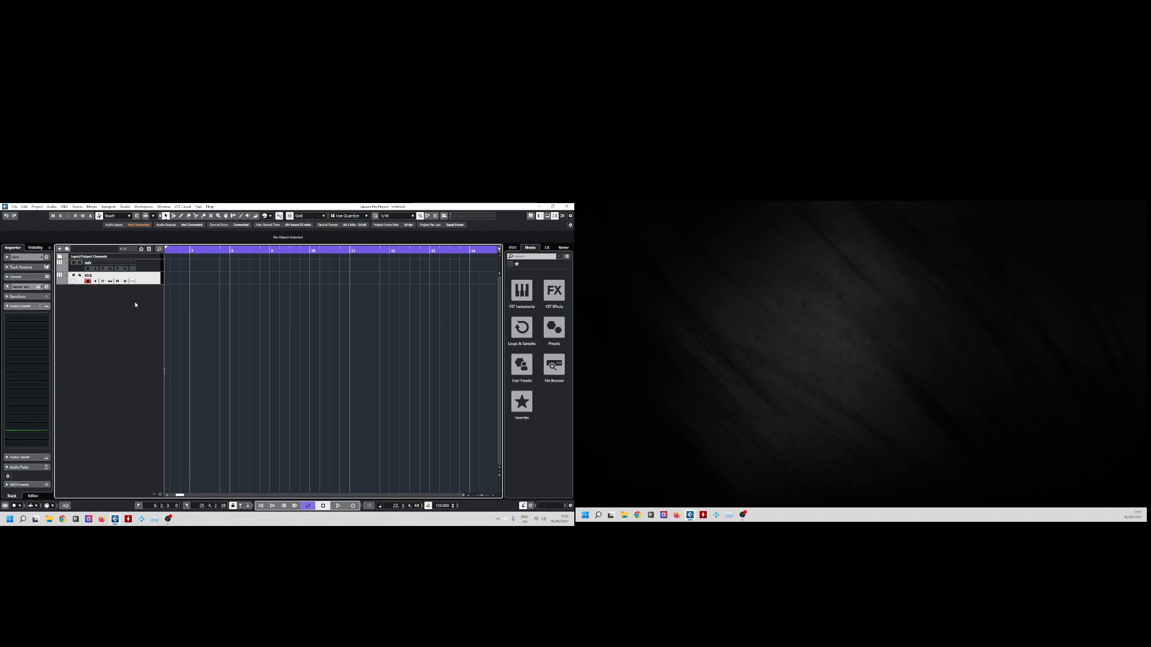
Set the right locator to bar 10, create a MIDI part on the sub track and open it for editing.
left_click(312, 247, "alt")
double_click(180, 265)
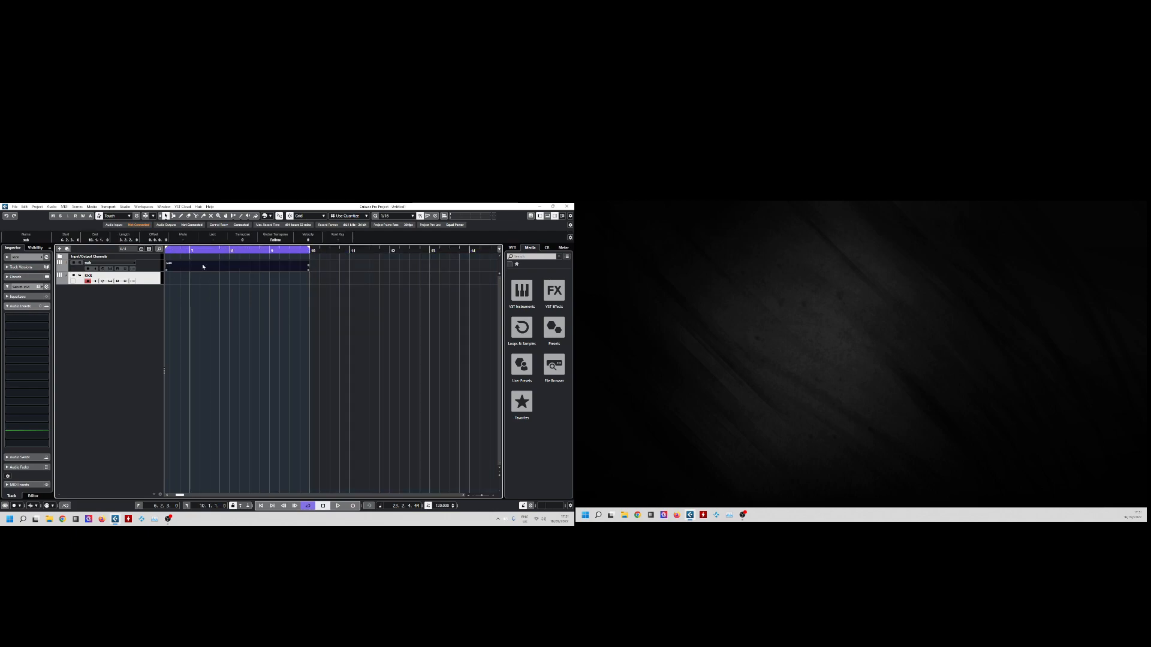
double_click(203, 268)
scroll(76, 414, "down", 3)
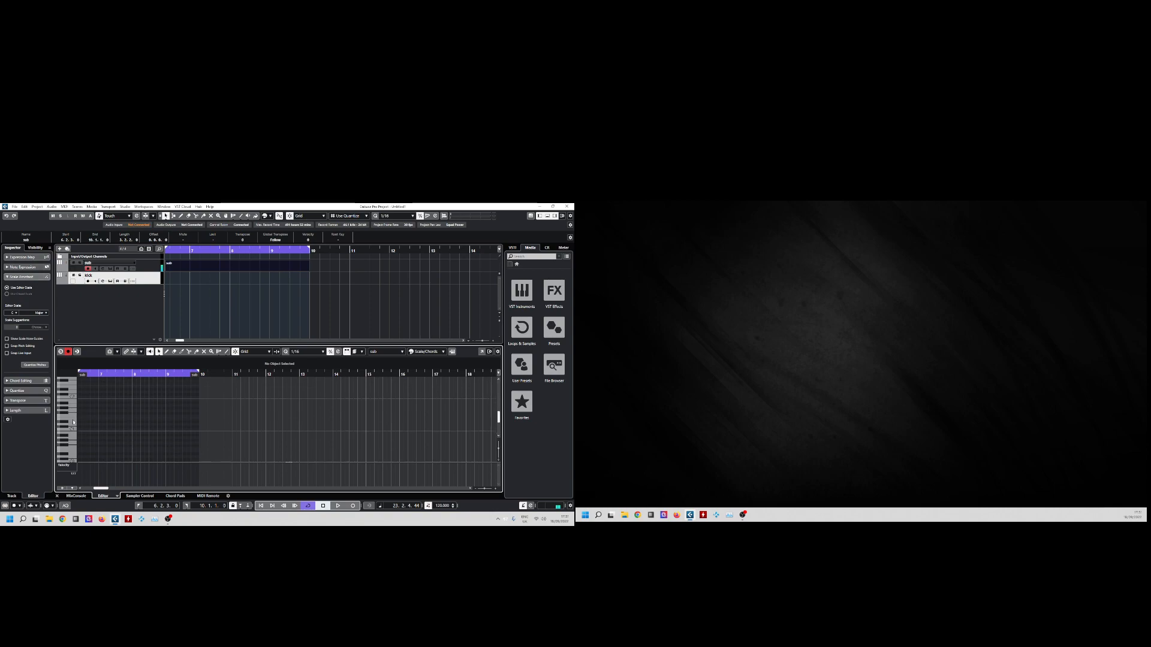
Draw one sustained sub note and extend the part back to bar 1, with the note filling it up to bar 10.
left_click(81, 402)
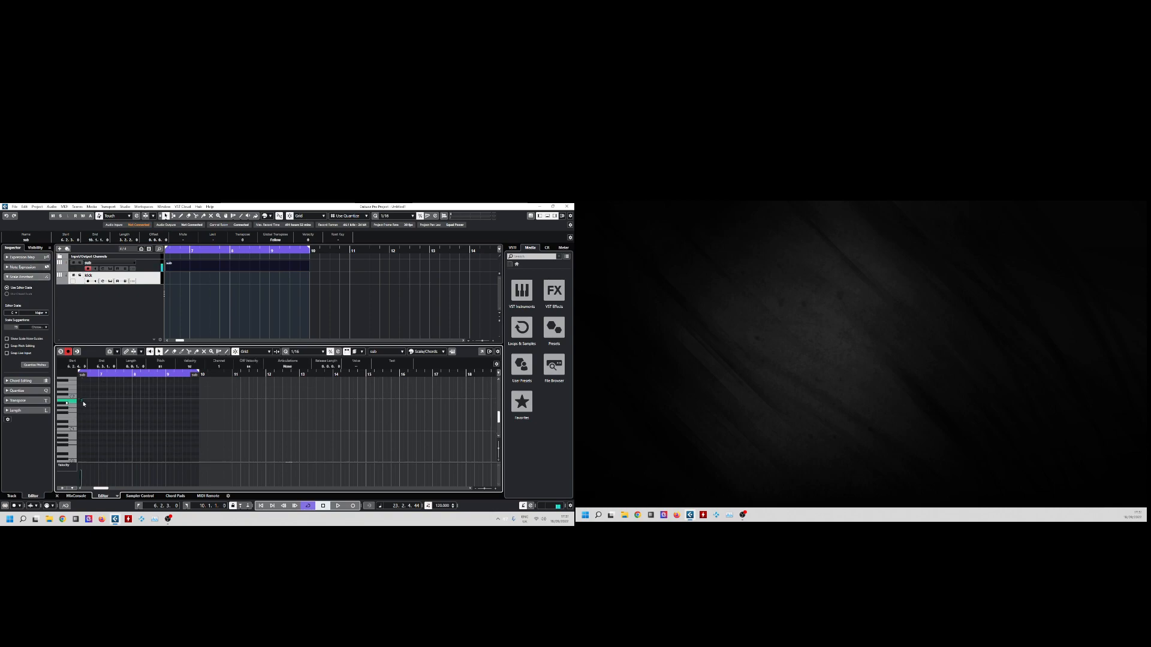
left_click_drag(80, 402, 36, 366)
left_click_drag(351, 376, 169, 380)
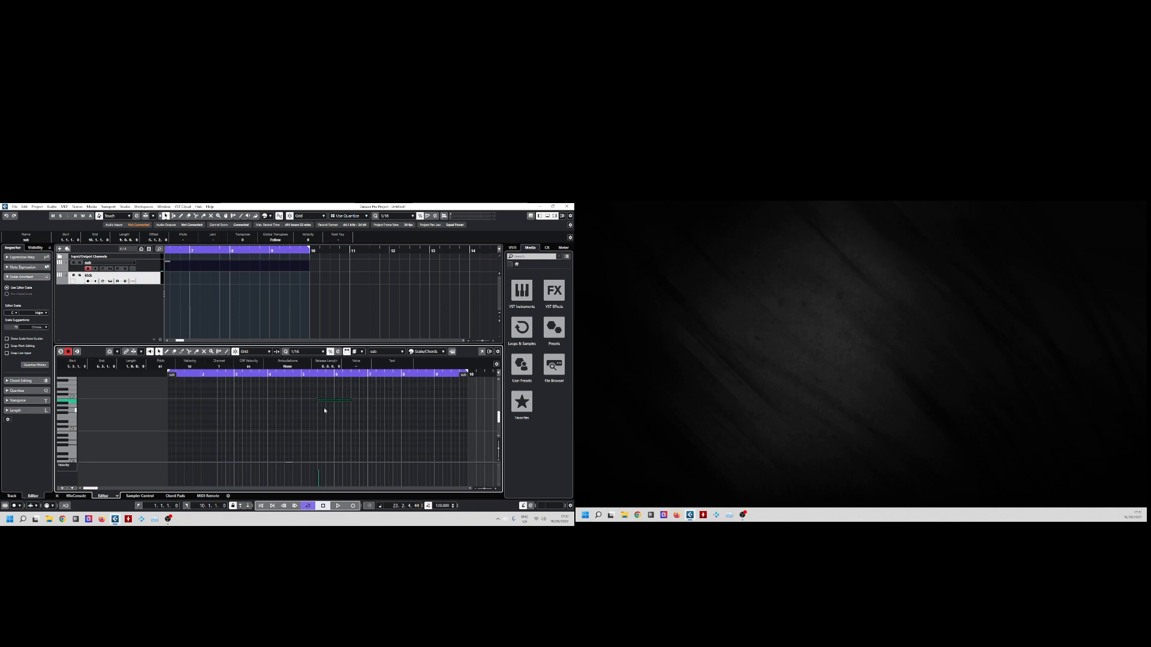
left_click_drag(327, 404, 470, 409)
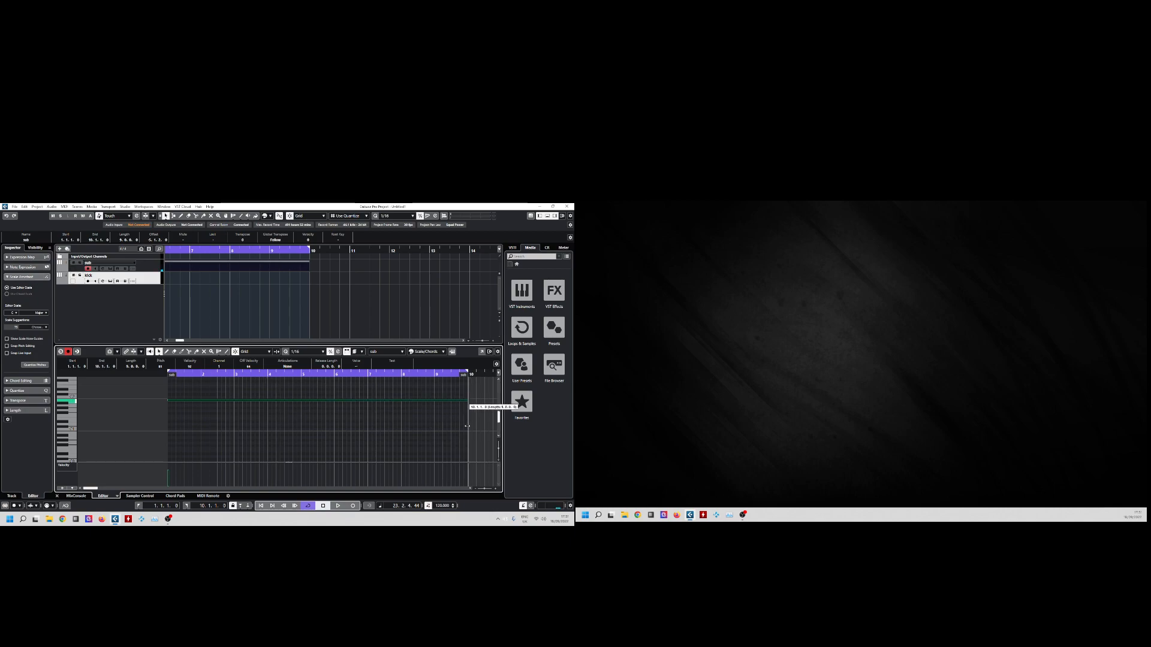
Create a MIDI part on the kick track from bar 1 to bar 10 and set its quantize grid to 1/4.
left_click(170, 278)
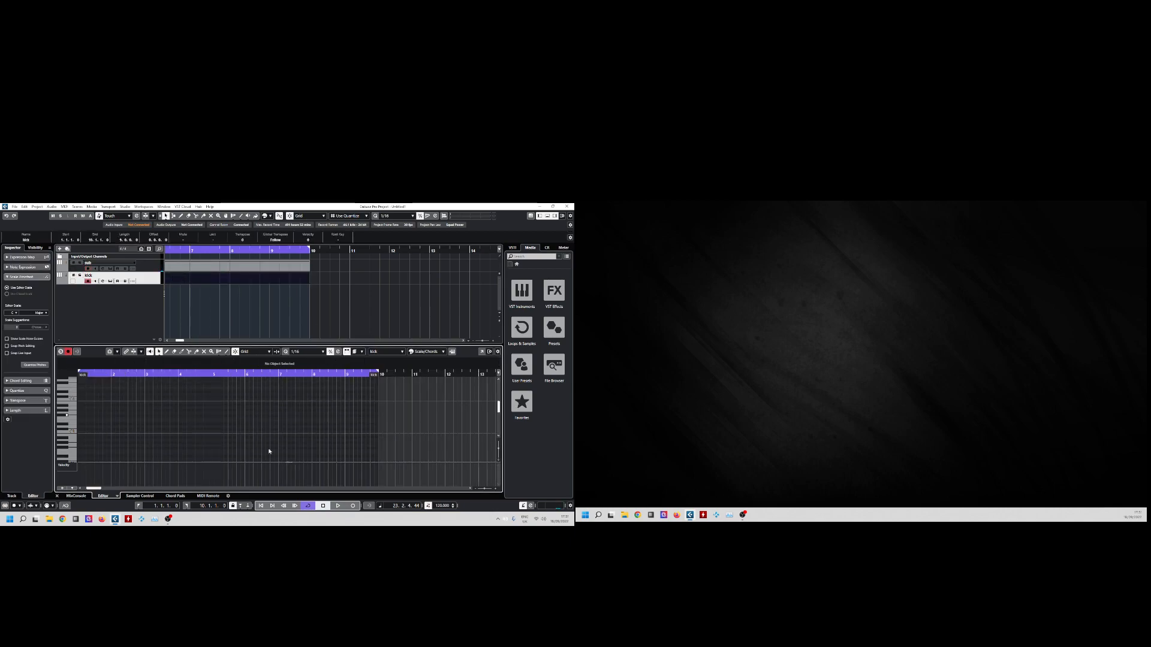
left_click_drag(98, 490, 95, 489)
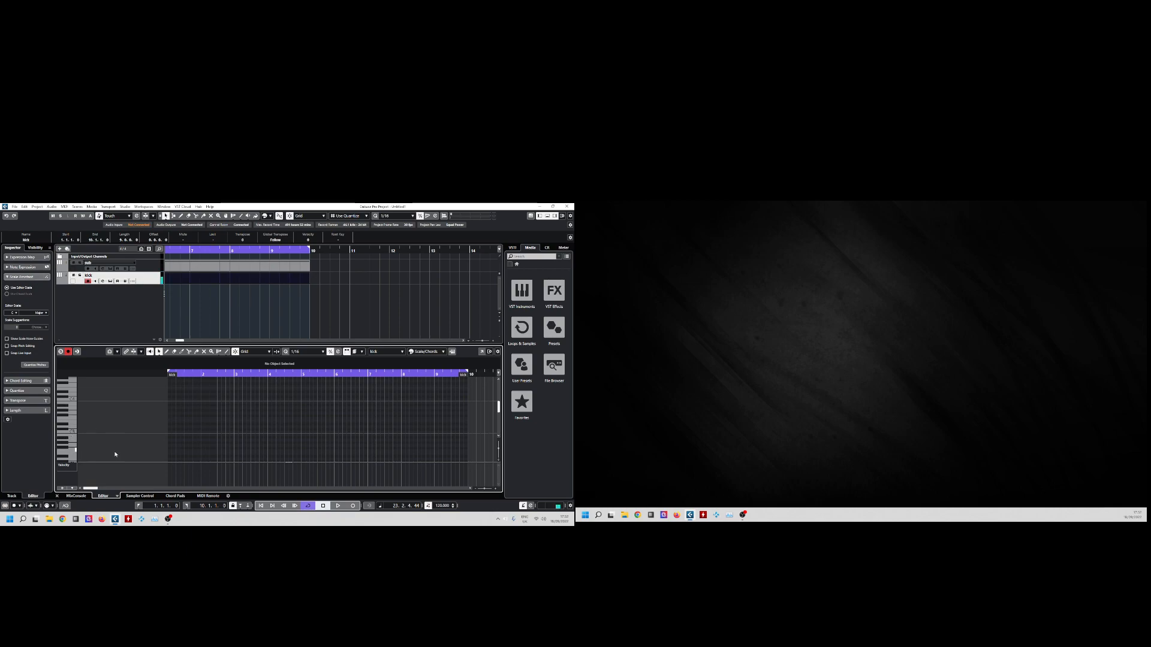
left_click(170, 451)
left_click(168, 451)
left_click(397, 215)
left_click(394, 237)
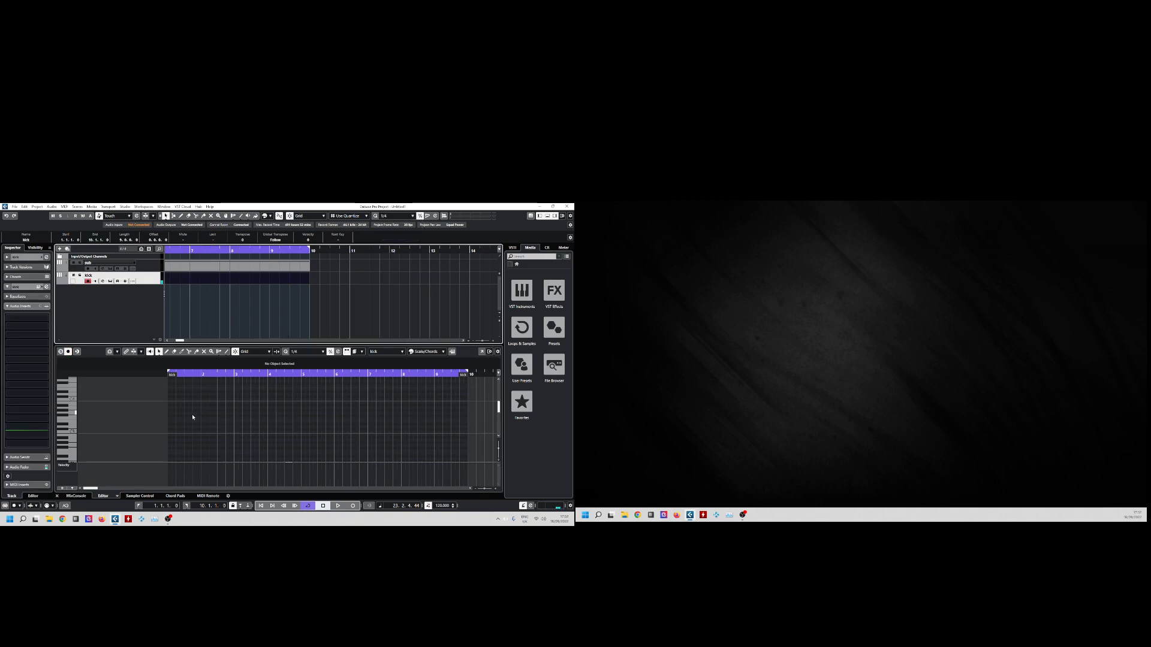
Place a syncopated pattern of quarter-note kick hits on one pitch across bars 1 to 7.
left_click(169, 442)
left_click(187, 441)
left_click(204, 441)
left_click(228, 442)
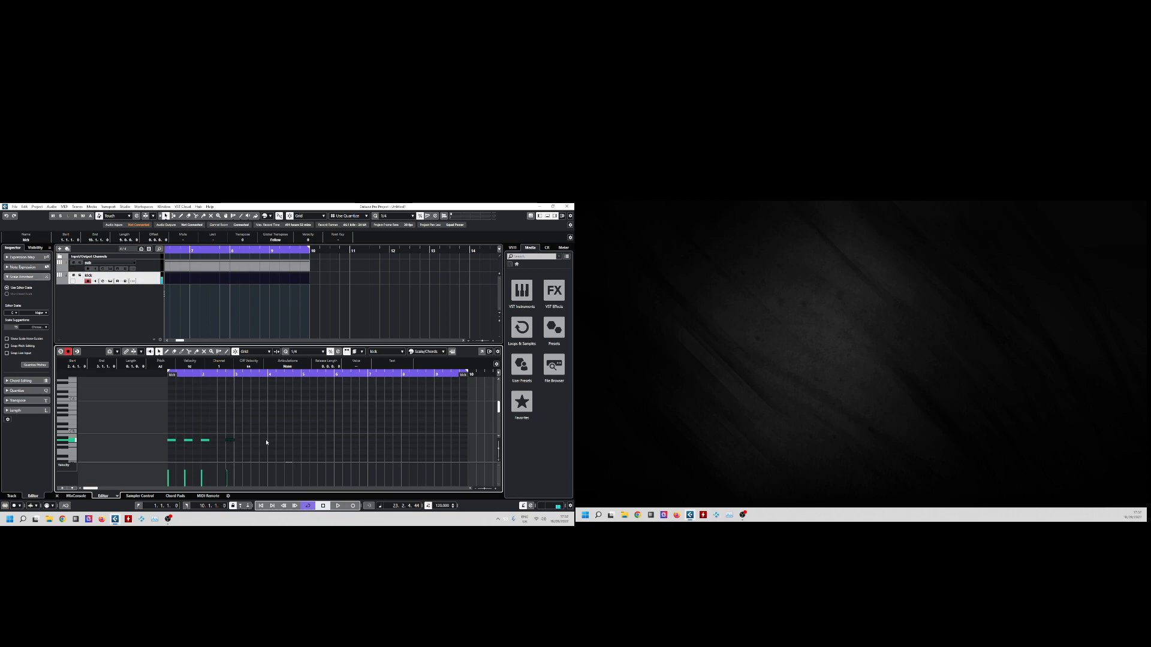
left_click(236, 441)
left_click(261, 442)
left_click(286, 440)
left_click(305, 440)
left_click(330, 440)
left_click(347, 440)
left_click(371, 442)
left_click(391, 442)
Set the quantize grid to 1/16 and add shorter kick hits on the same pitch in bars 8 and 9.
left_click(396, 216)
left_click(409, 252)
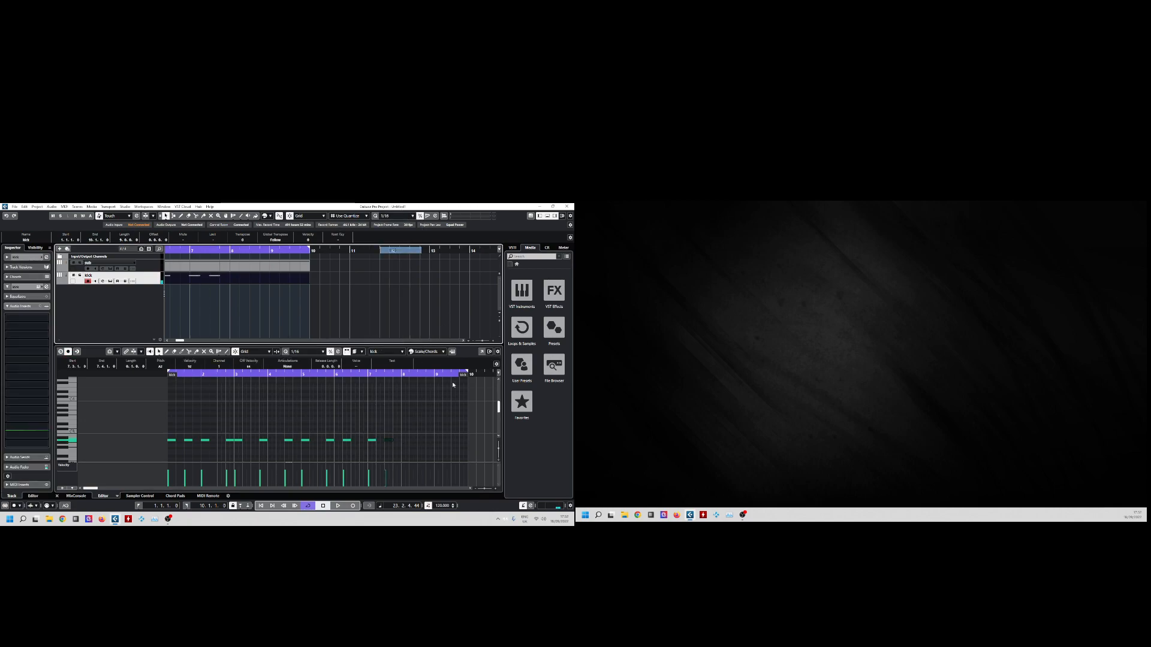
left_click(403, 441)
left_click(408, 441)
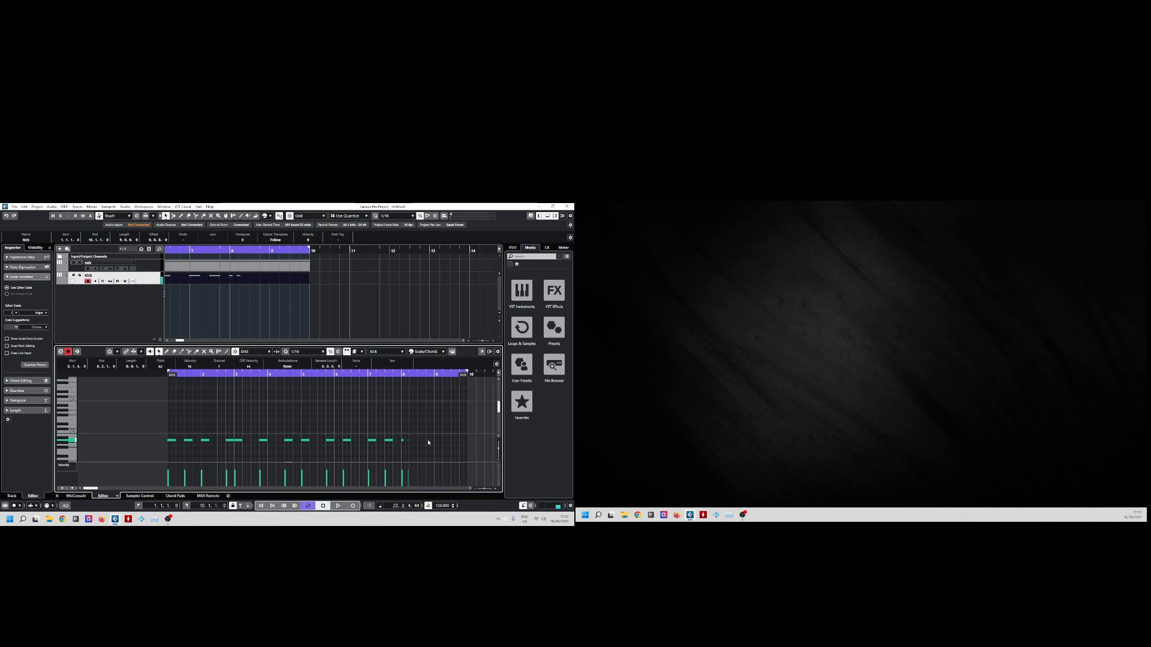
left_click(418, 440)
left_click(431, 440)
left_click(314, 440)
left_click(451, 441)
Hide the note editor and set the project tempo to 174 BPM, playing back the sub and kick pattern.
key("space")
left_click(547, 216)
key("space")
left_click(443, 507)
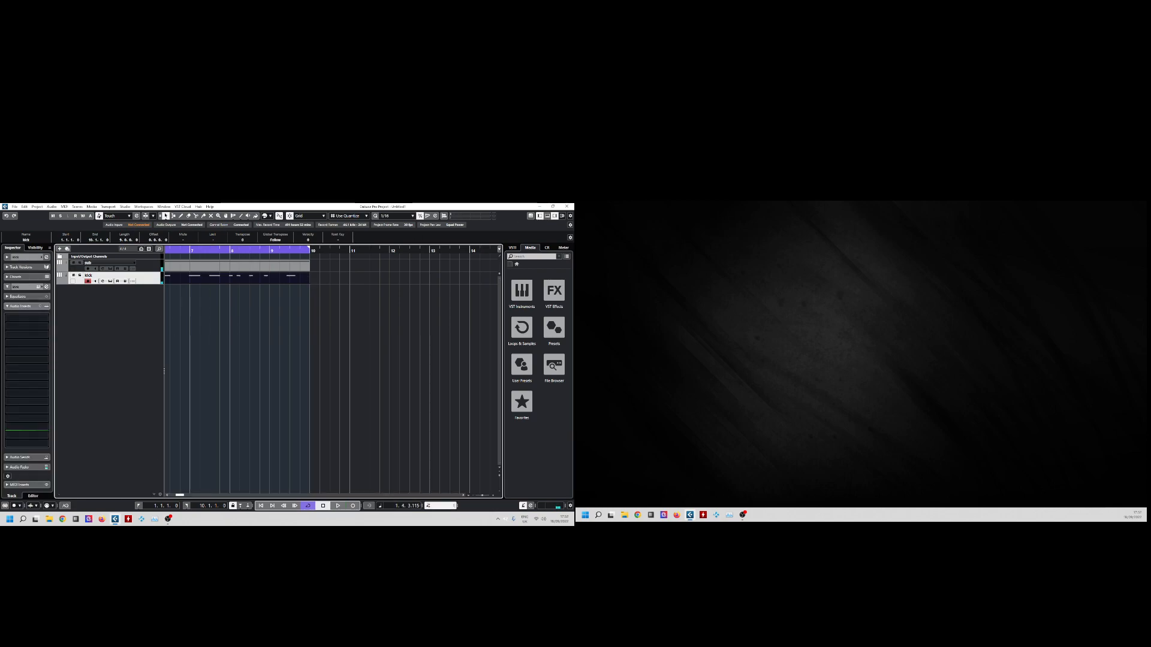
type("174")
key("Return")
key("space")
key("space")
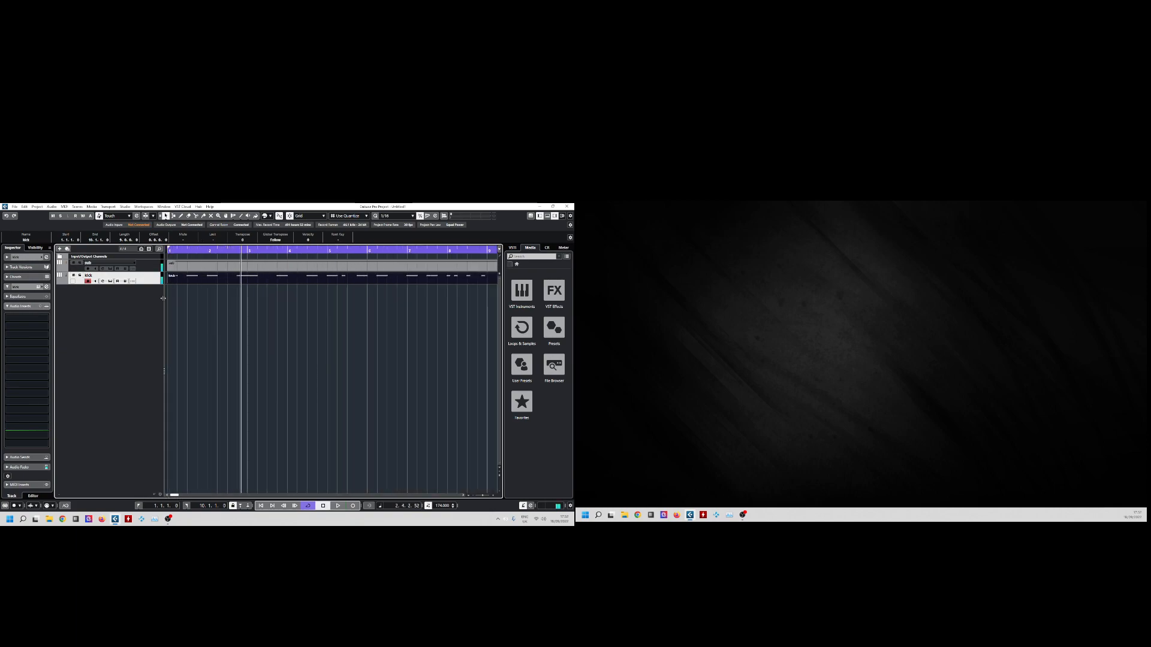
right_click(122, 297)
left_click(144, 299)
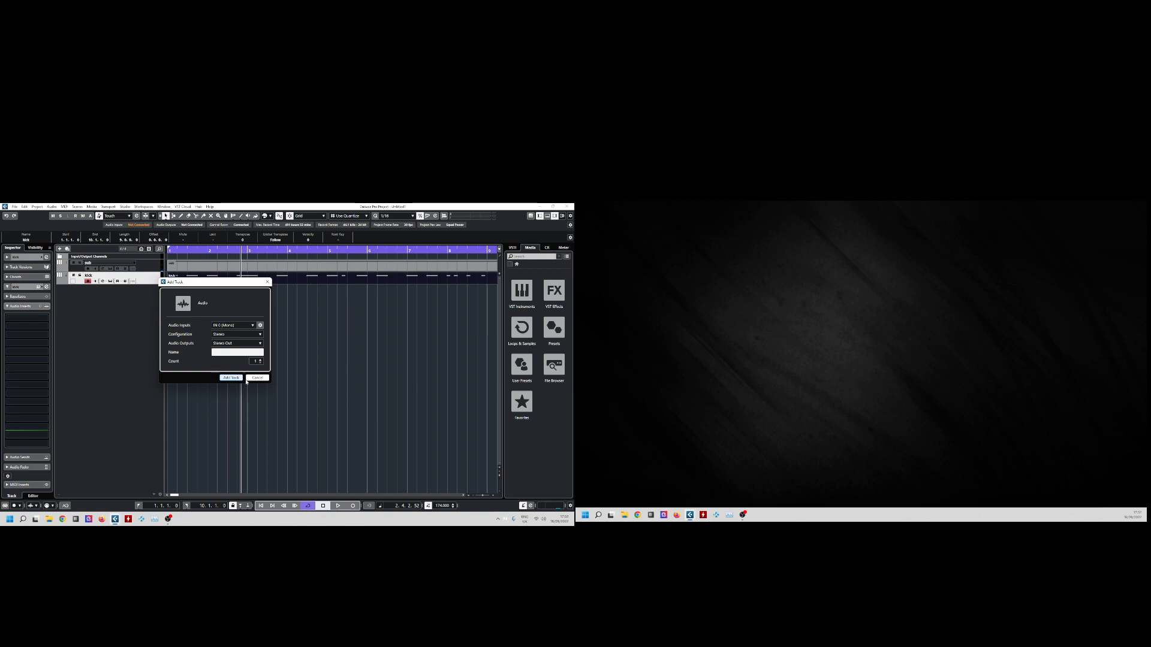
left_click(247, 378)
Add a group channel track to the project.
right_click(108, 318)
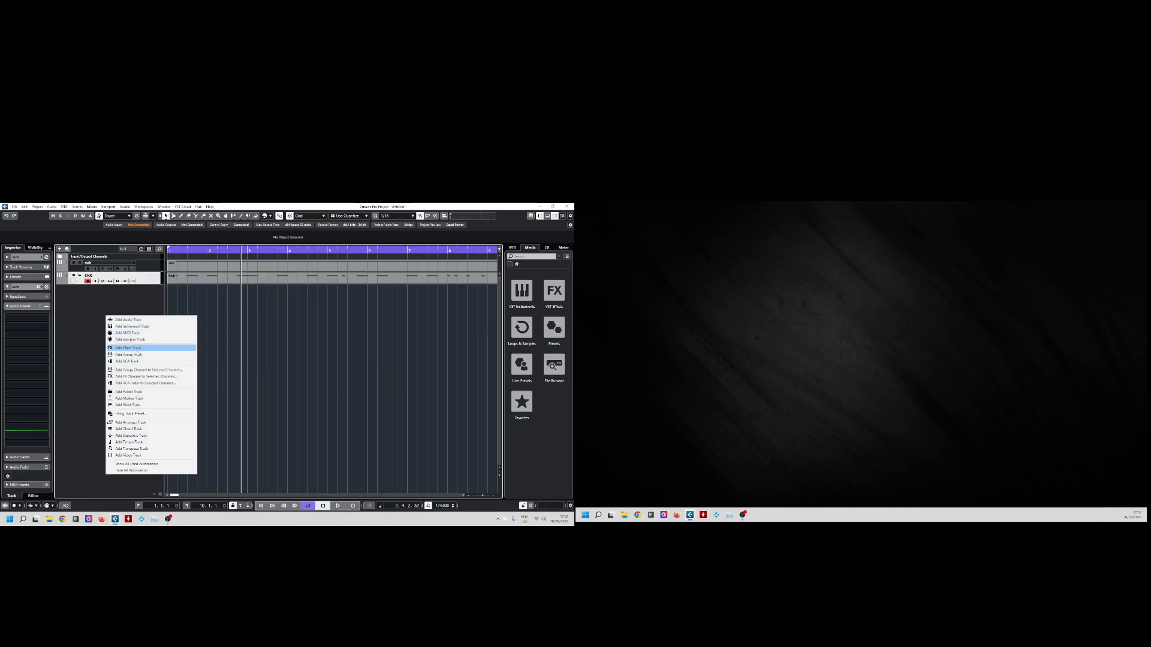
left_click(132, 355)
left_click(231, 371)
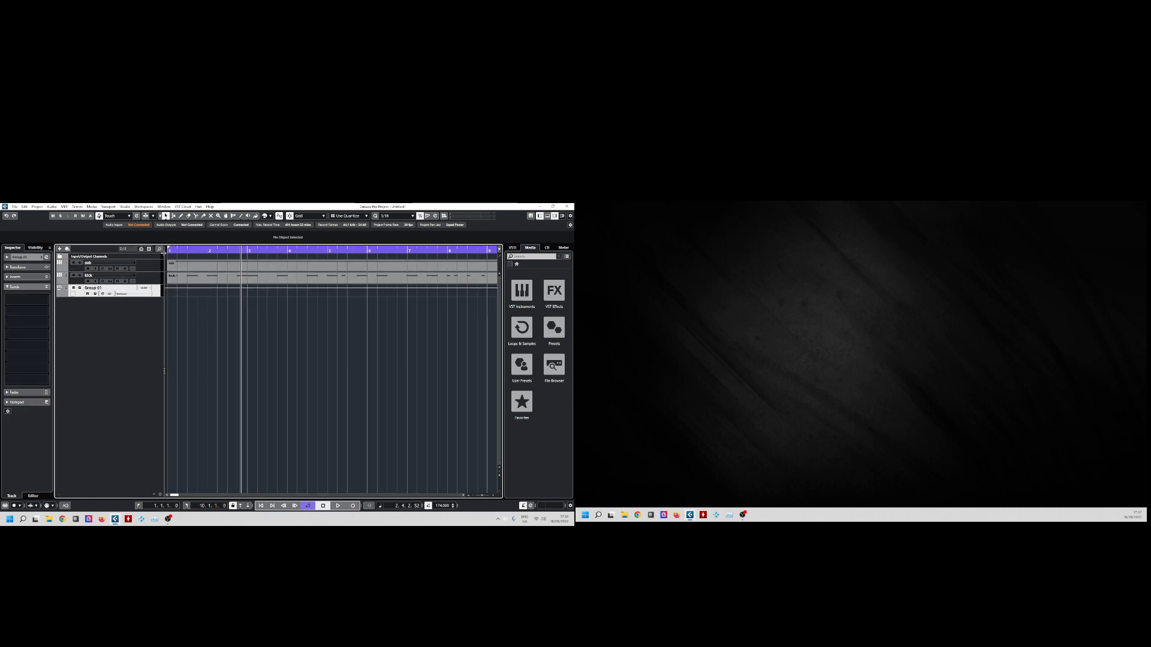
Open the MixConsole and route the outputs of the sub and kick channels to Group 01.
key("F3")
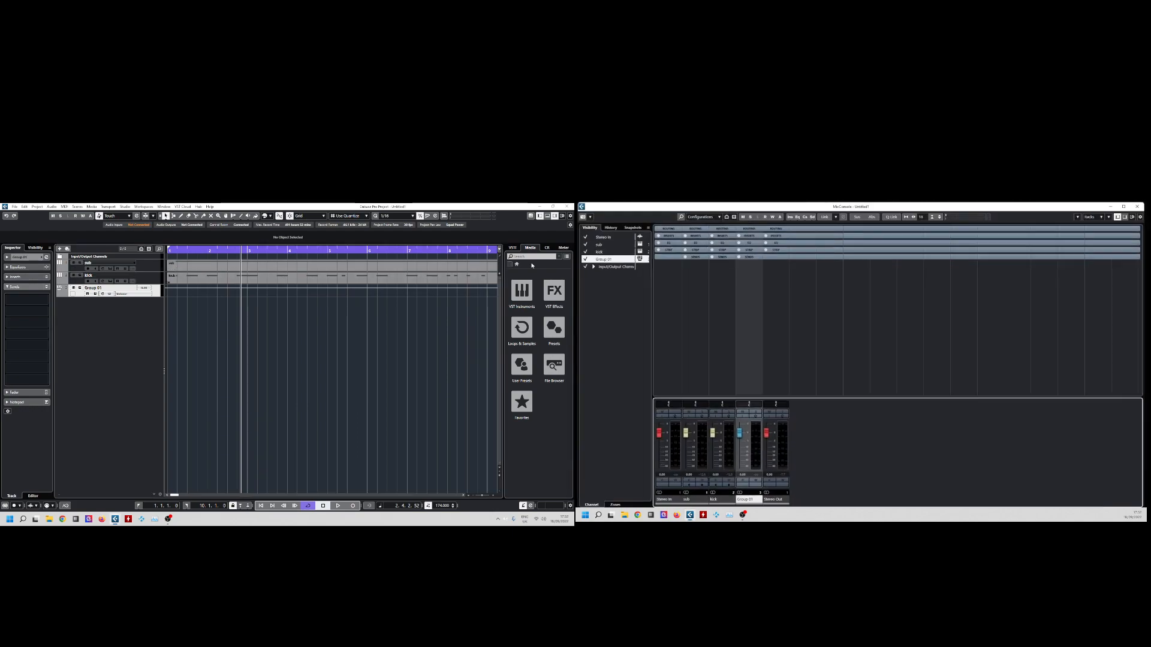
left_click(722, 228)
left_click(693, 242)
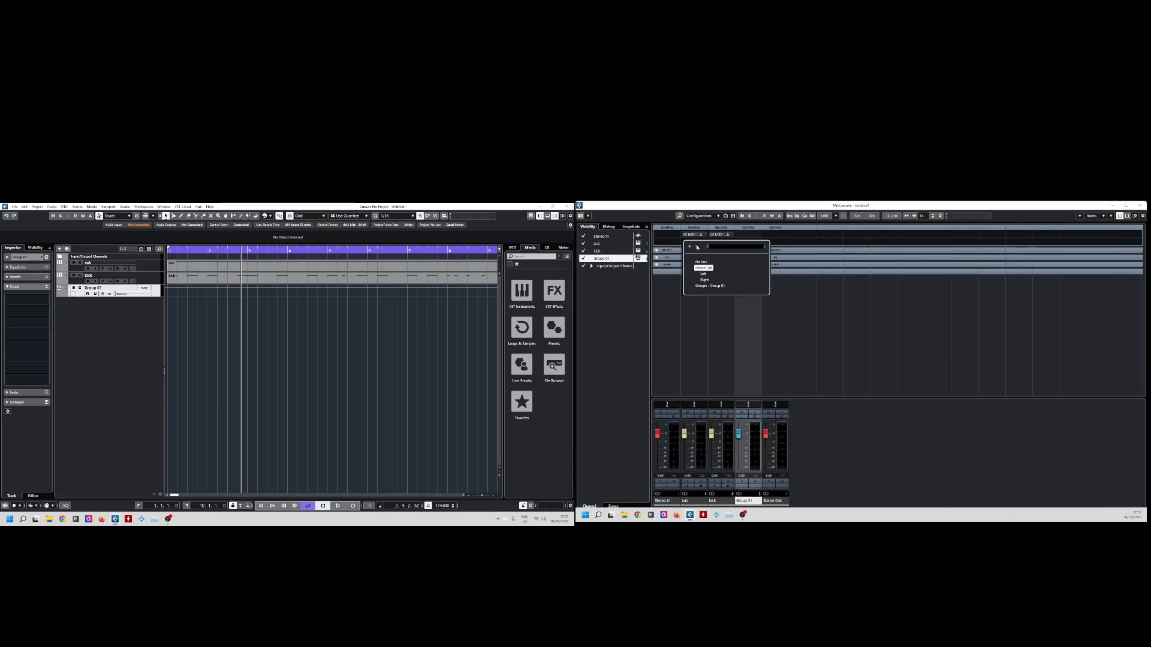
left_click(710, 286)
left_click(719, 241)
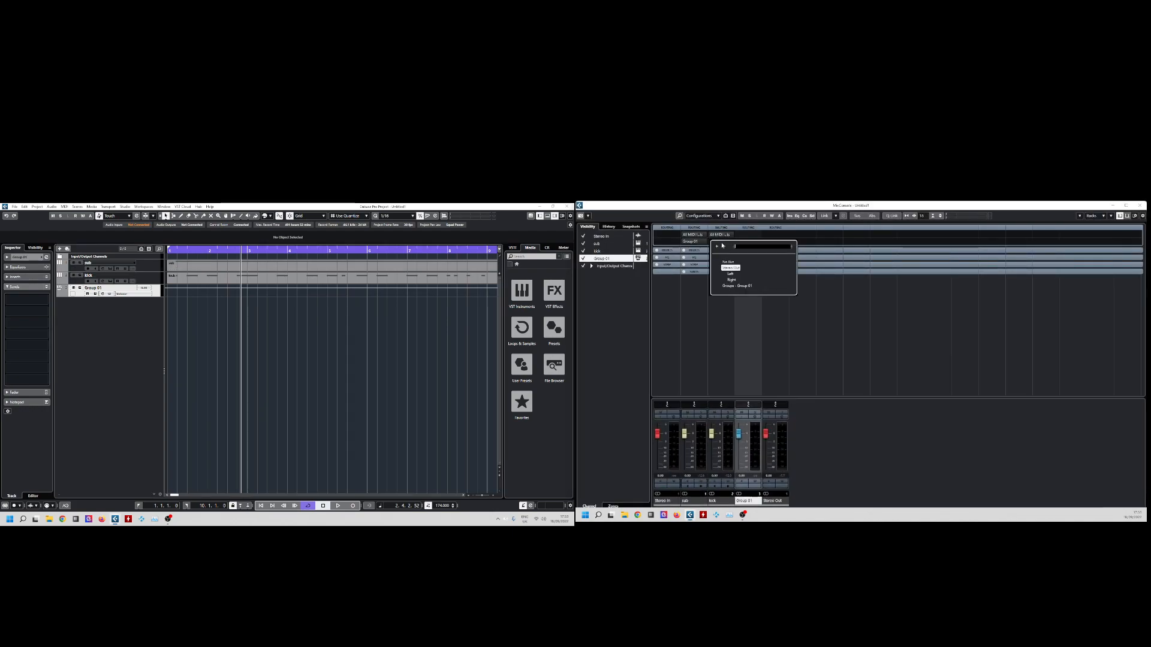
left_click(736, 285)
Add a stereo audio track and name it "sound in".
right_click(114, 332)
left_click(132, 333)
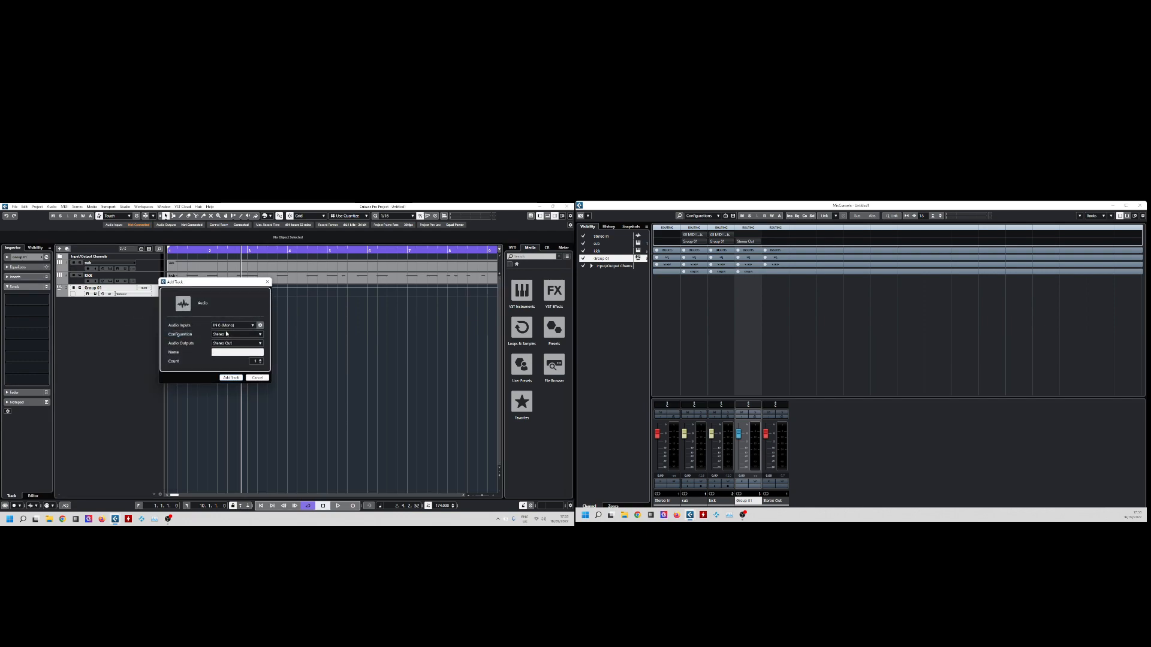
left_click(231, 378)
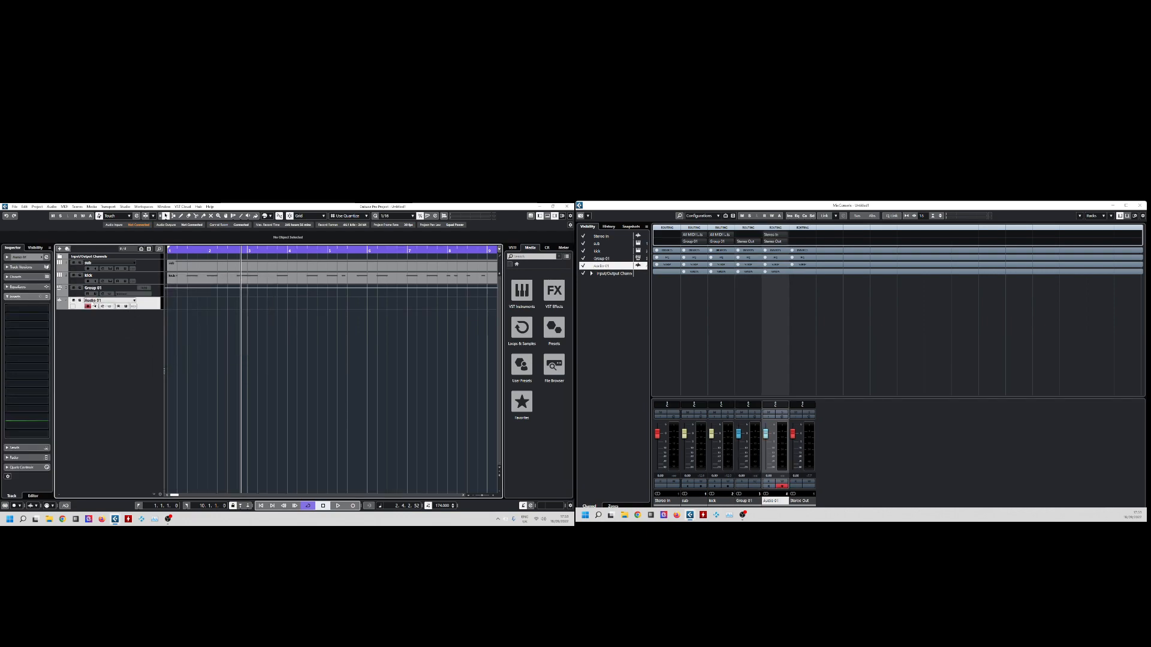
double_click(93, 301)
type("sound in")
key("Return")
Set the audio input of the sound in track to Group 01.
double_click(99, 289)
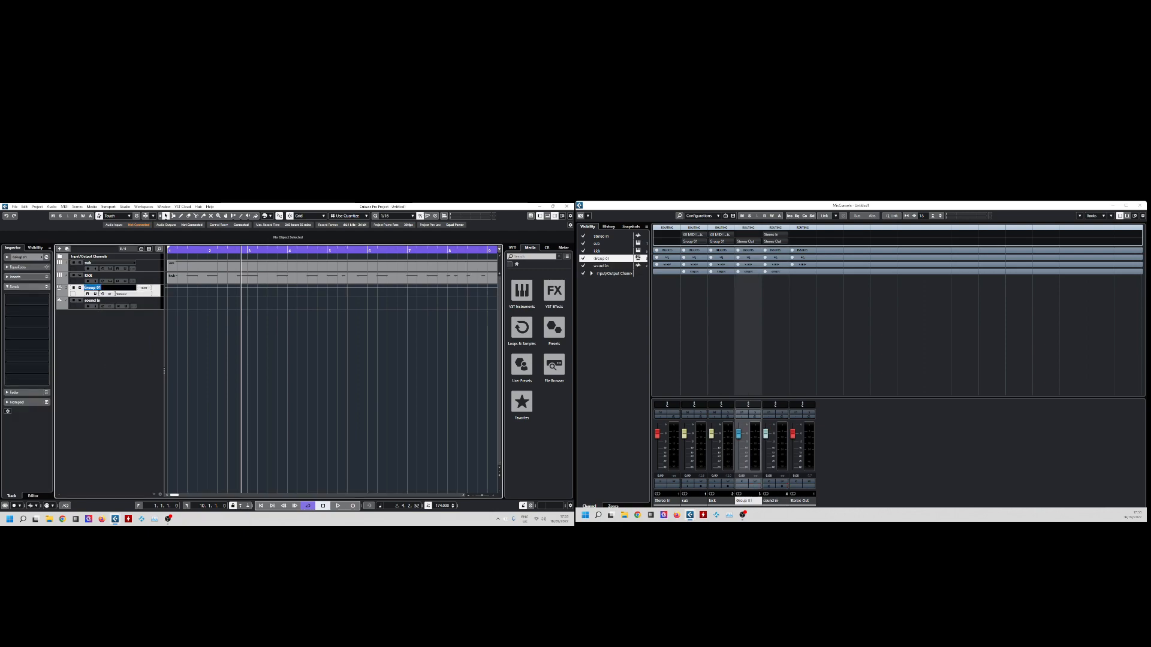
left_click(127, 326)
left_click(144, 304)
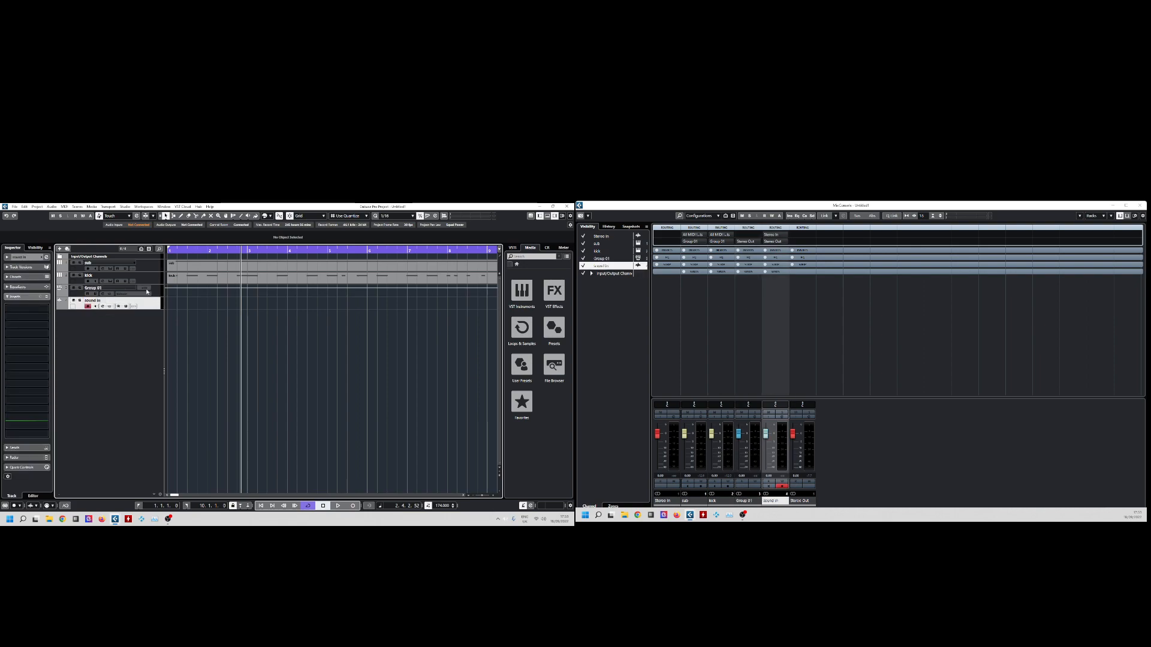
left_click(160, 293)
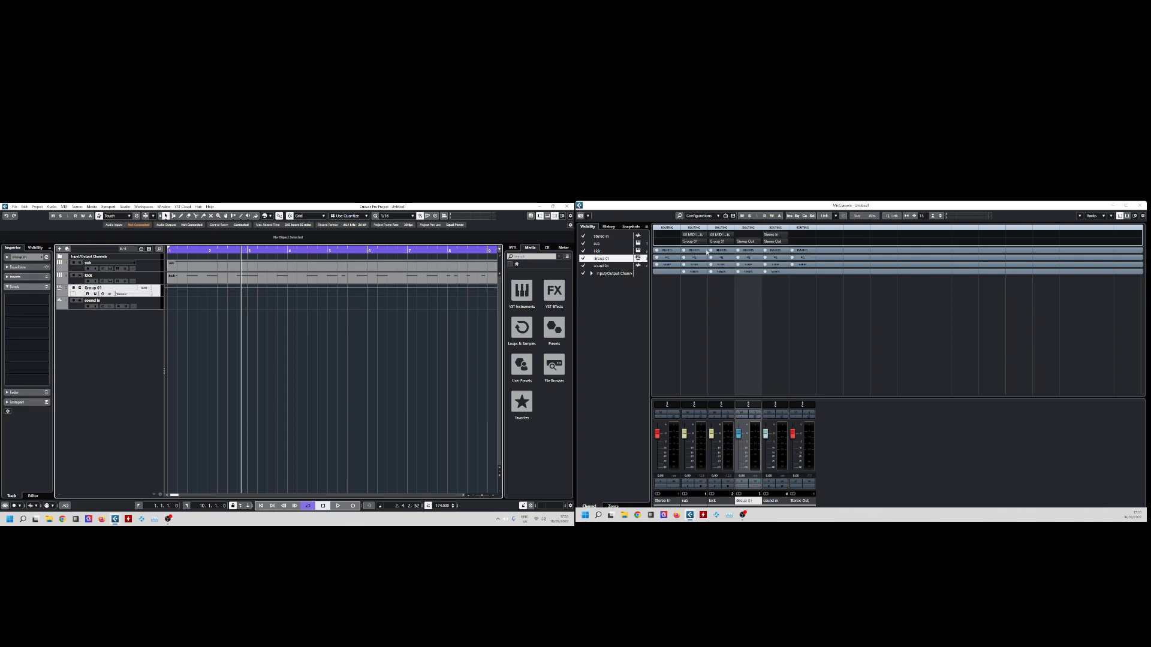
left_click(153, 307)
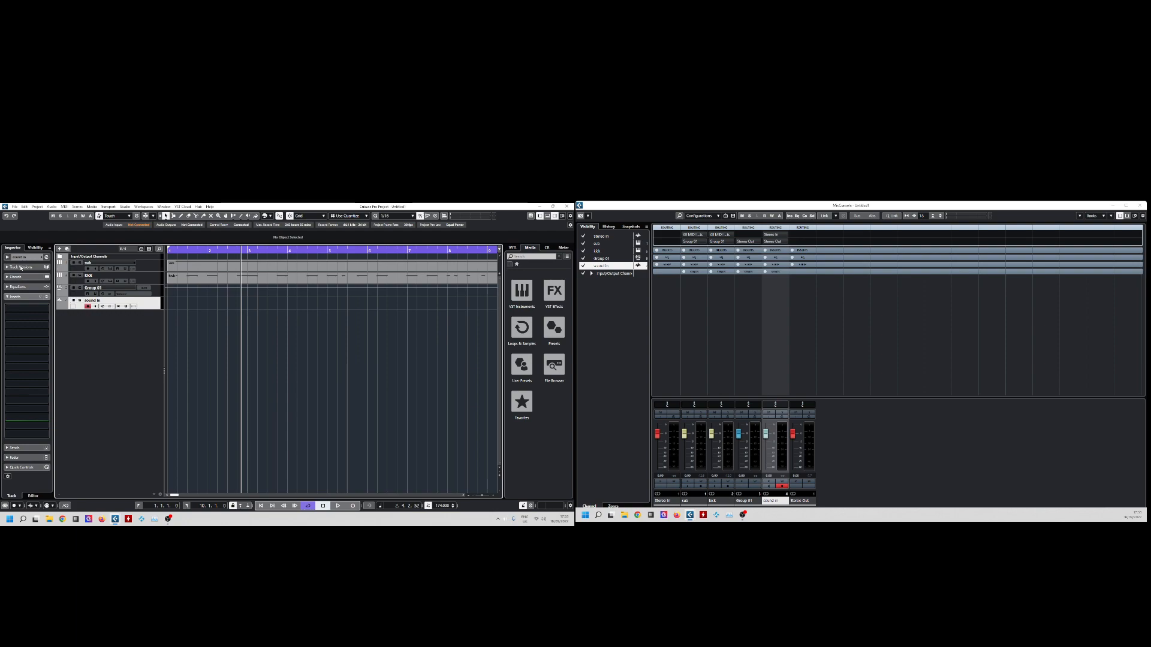
left_click(27, 309)
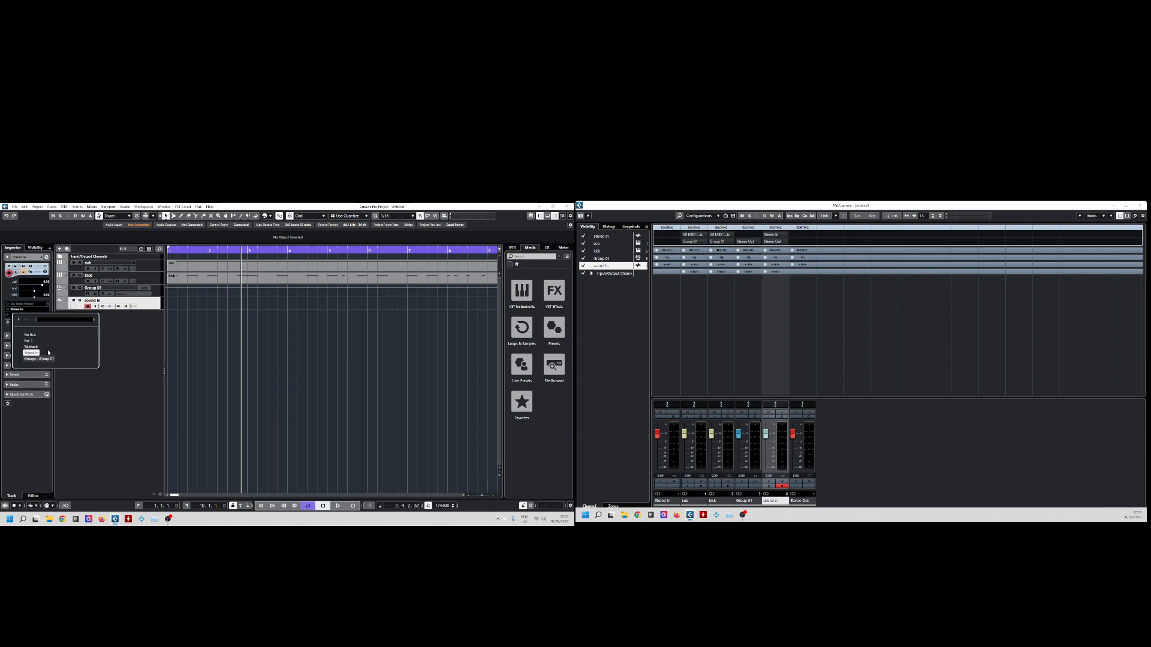
left_click(46, 359)
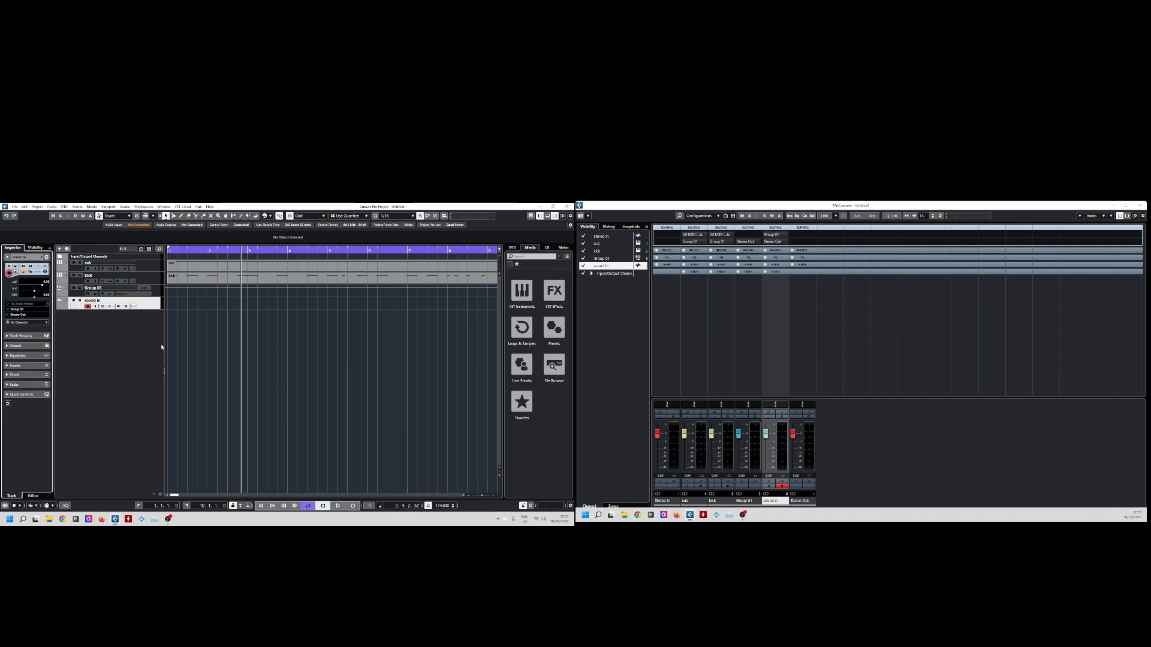
Record the combined sub and kick playback from bar 1 onto the sound in track.
scroll(176, 315, "down", 4)
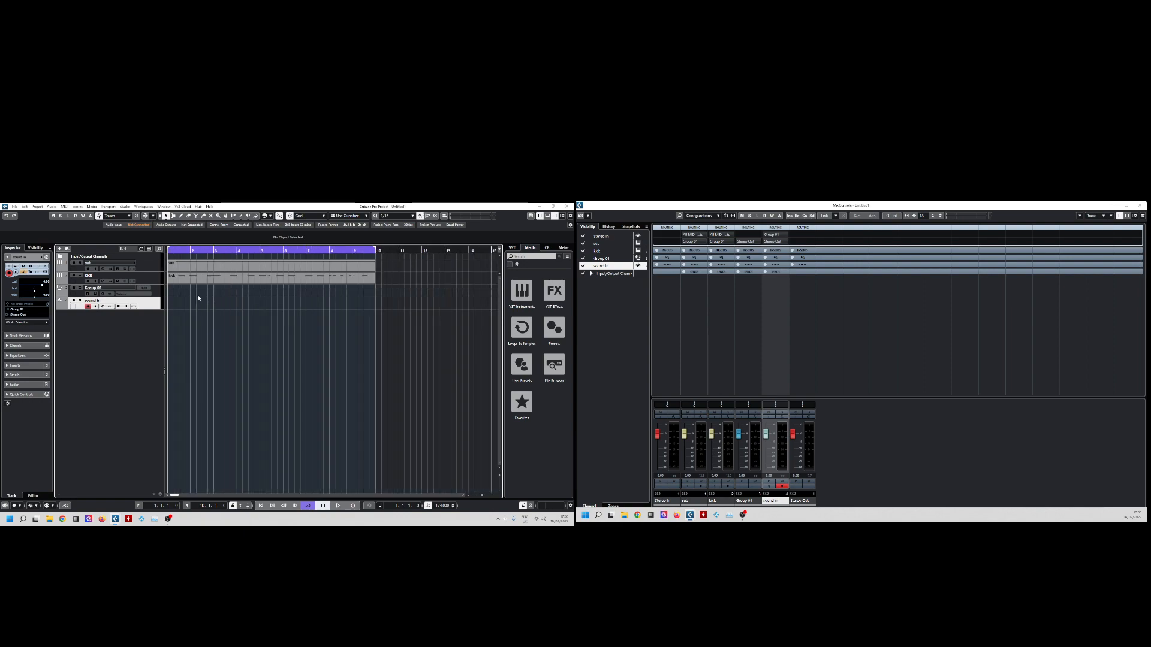
left_click(353, 506)
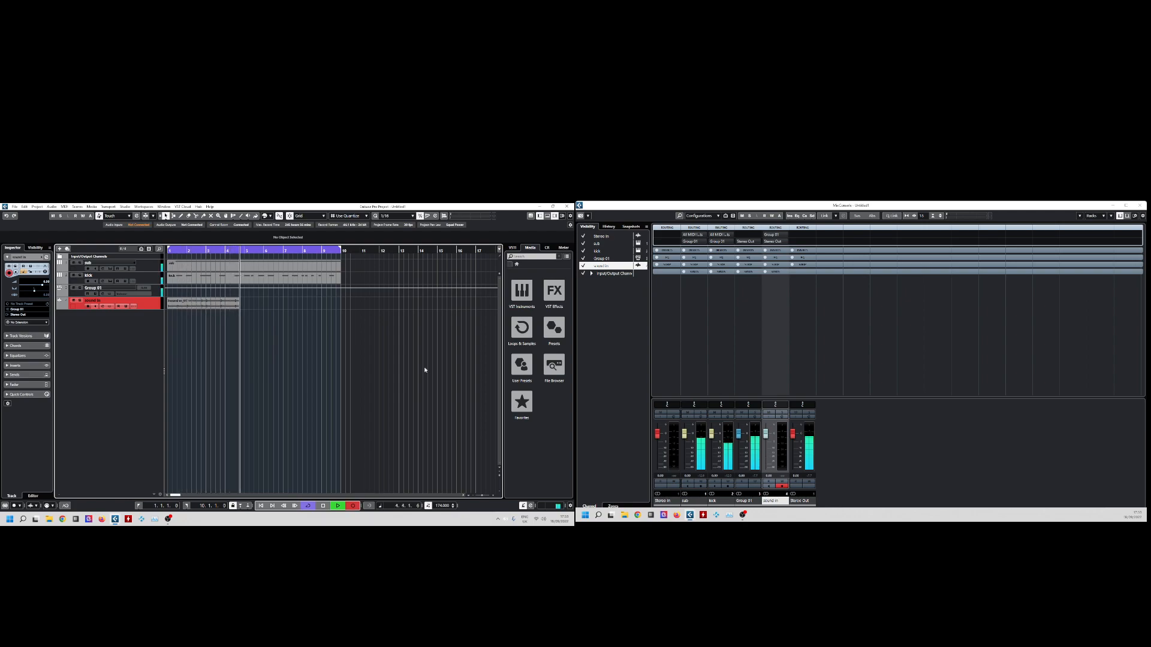
key("space")
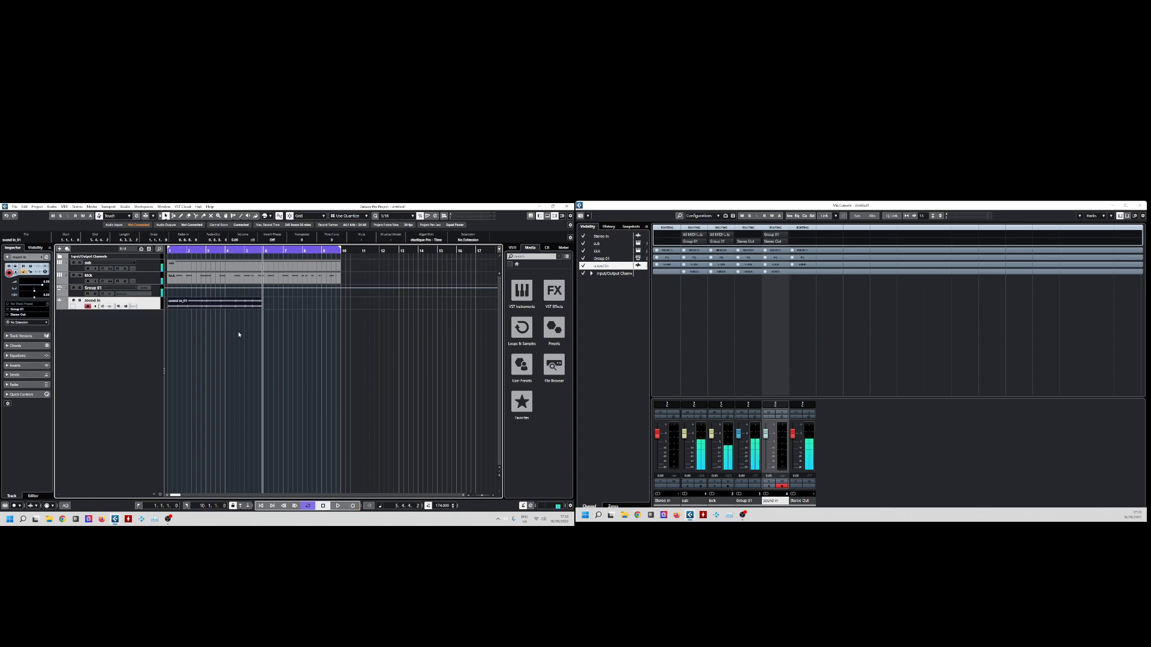
Enlarge the sound in track and examine the waveform at the start of the combined sub and kick recording.
left_click_drag(157, 308, 157, 393)
key("Home")
key("h")
key("h")
key("h")
key("h")
key("h")
key("h")
key("h")
key("h")
key("h")
key("h")
key("h")
key("h")
key("h")
key("h")
key("h")
key("h")
key("h")
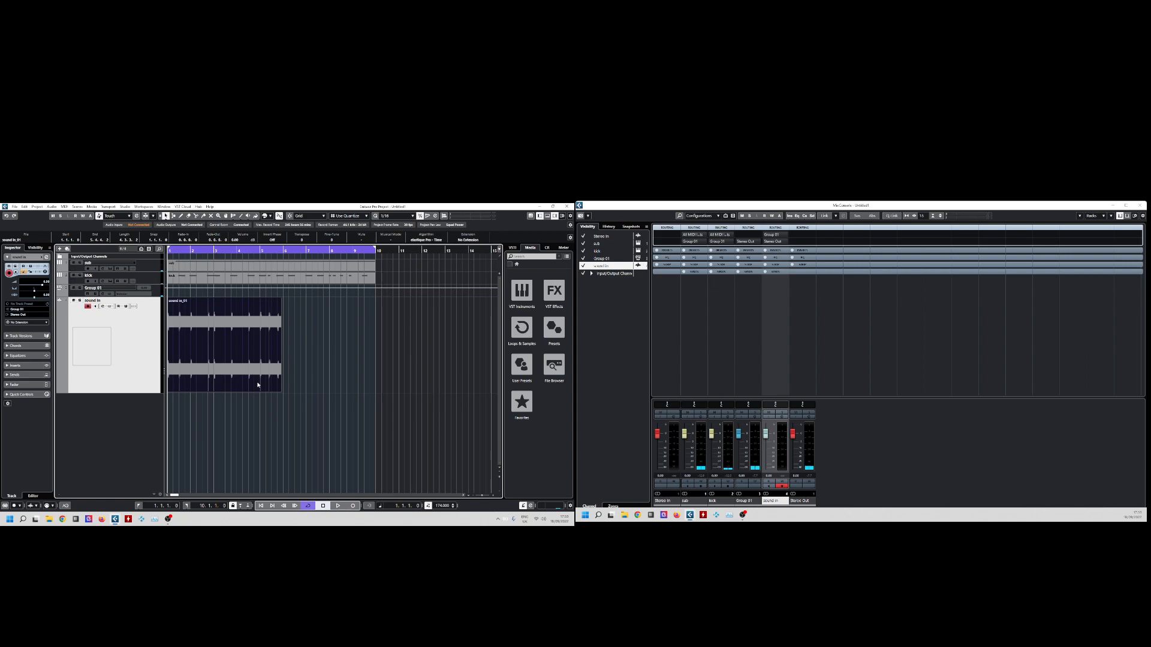
key("h")
key("h")
key("h")
key("h")
key("h")
key("h")
key("h")
key("h")
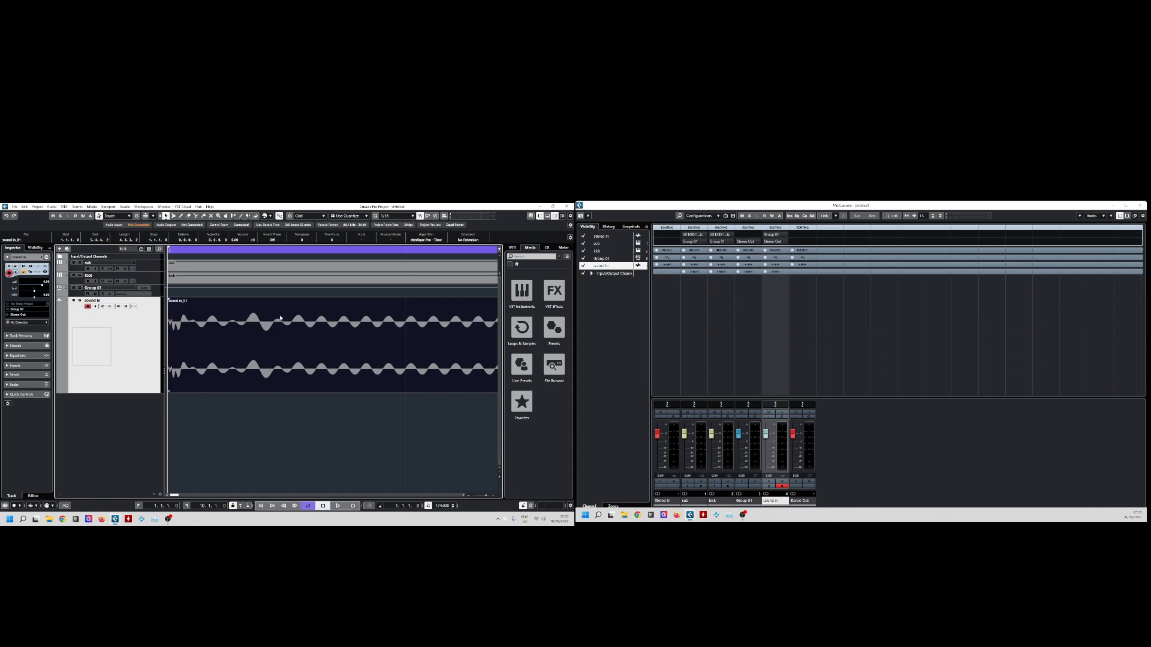
key("g")
key("g")
key("g")
key("g")
key("g")
key("g")
key("g")
key("g")
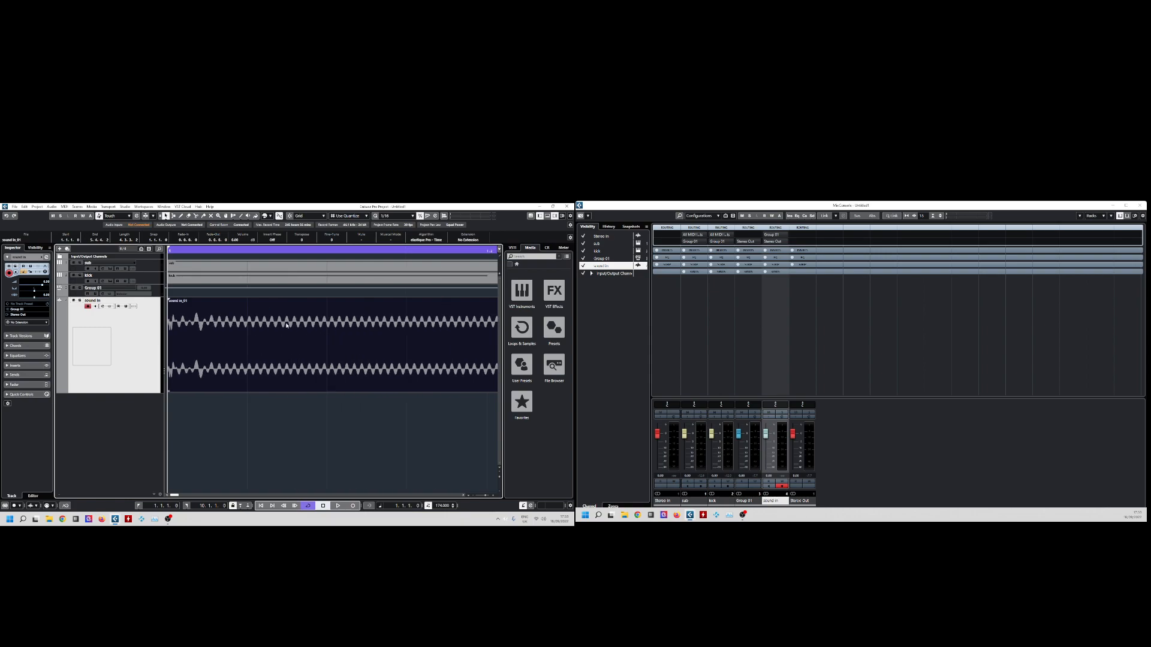
key("g")
Mute the kick track and replace the combined recording with a short take of the sub alone.
key("Delete")
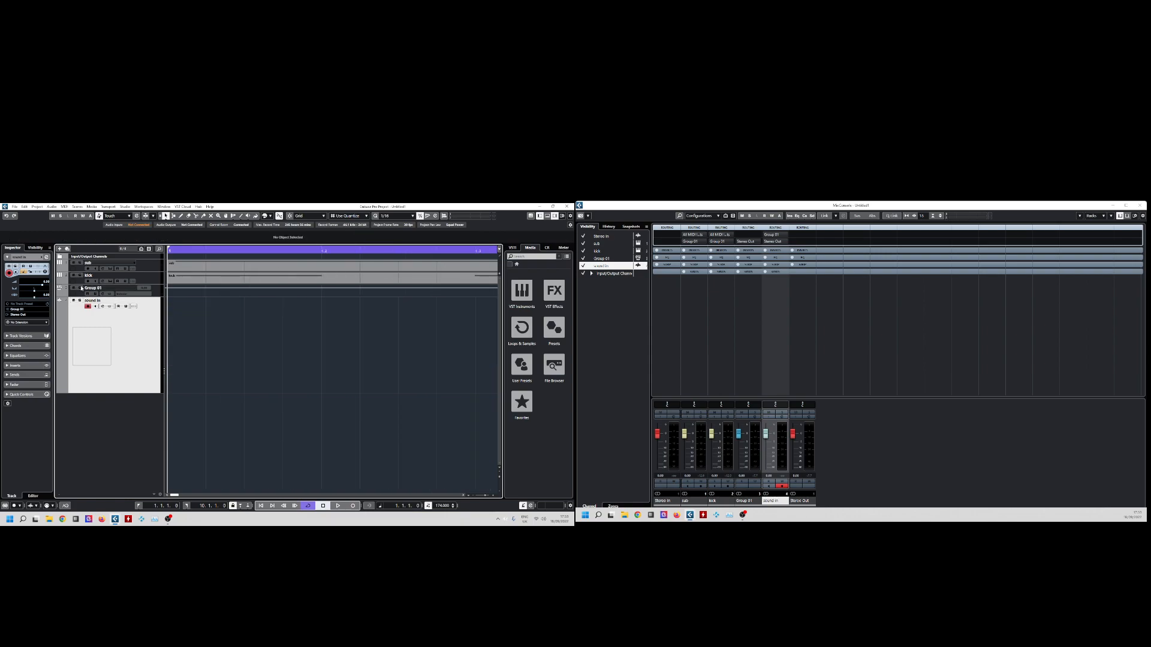
left_click(73, 276)
key("KP_Multiply")
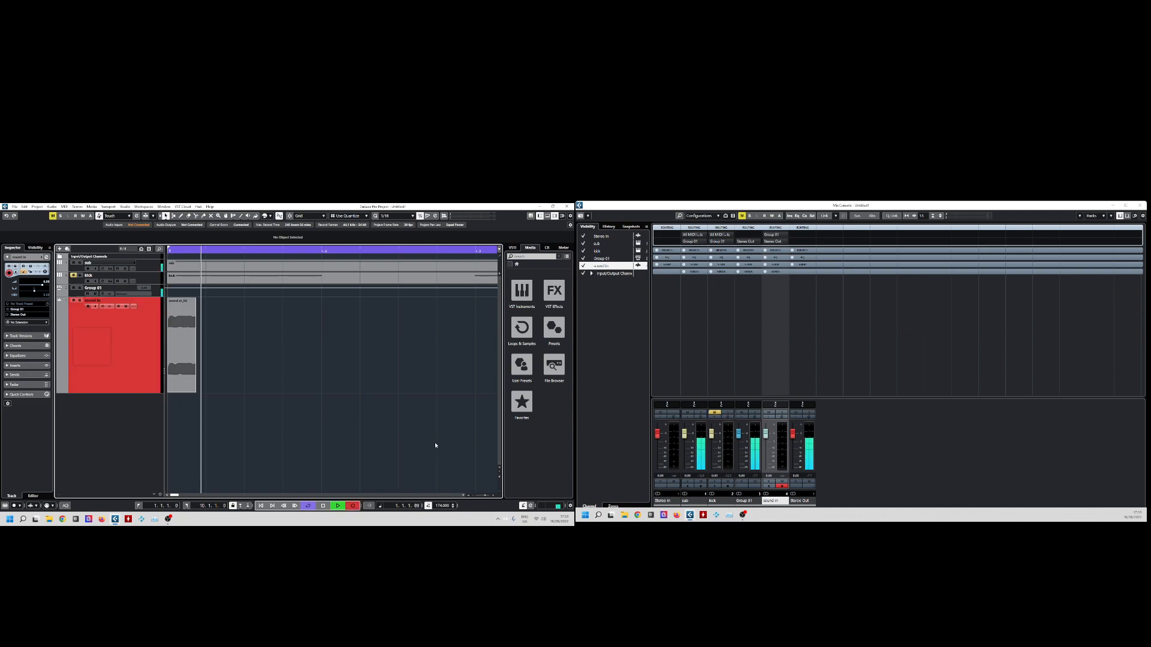
key("space")
key("h")
key("h")
key("h")
key("g")
key("g")
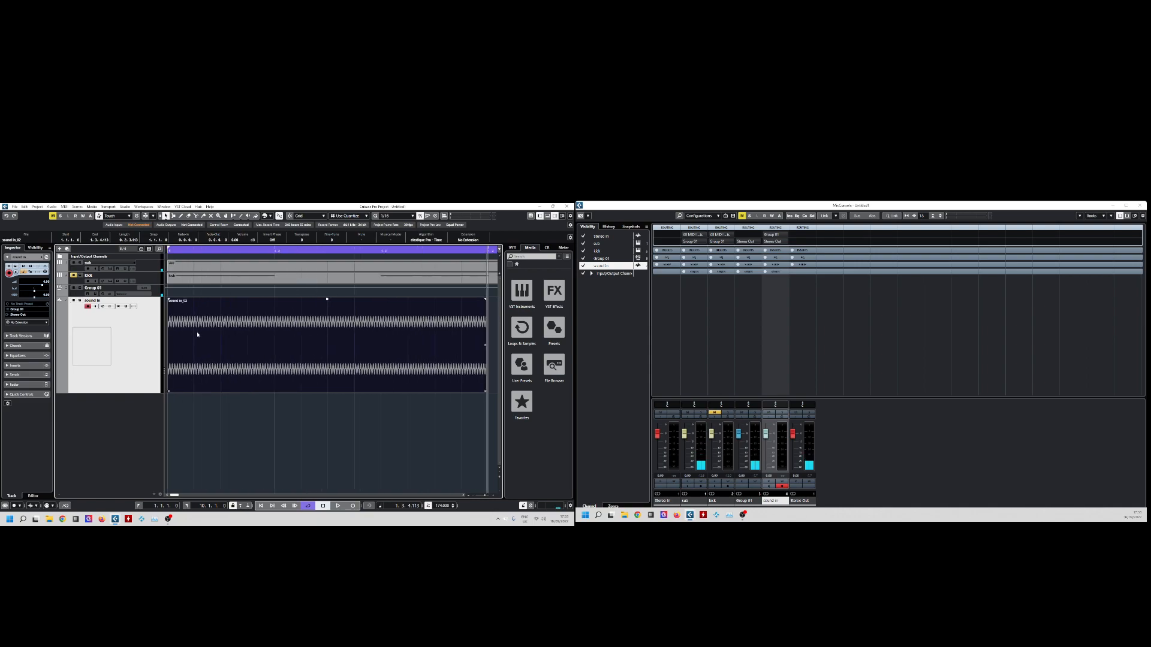
Delete the sub take and record the kick alone from bar 1, with the sub muted and the sound in track soloed.
key("Delete")
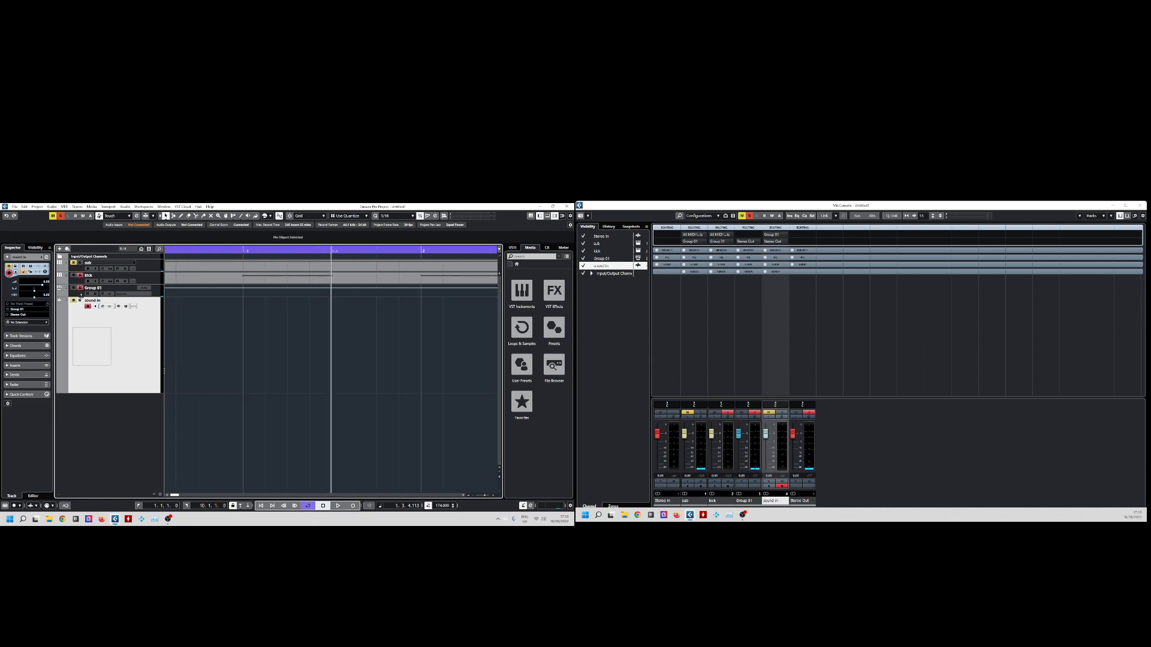
left_click(79, 300)
key("Home")
left_click(354, 508)
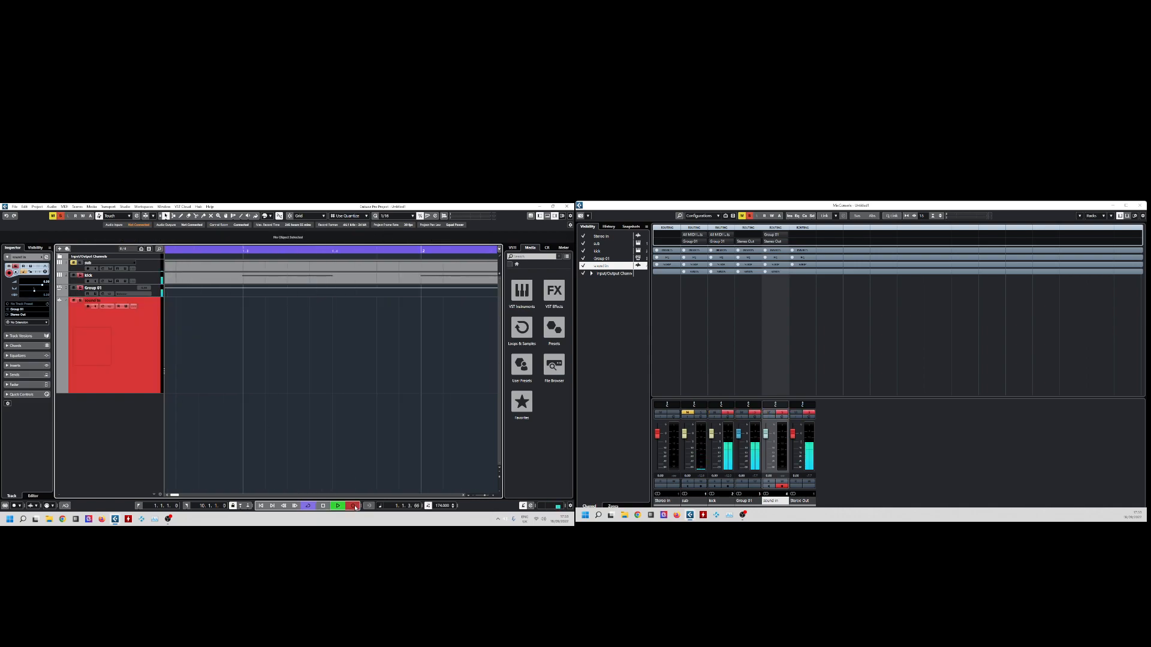
key("space")
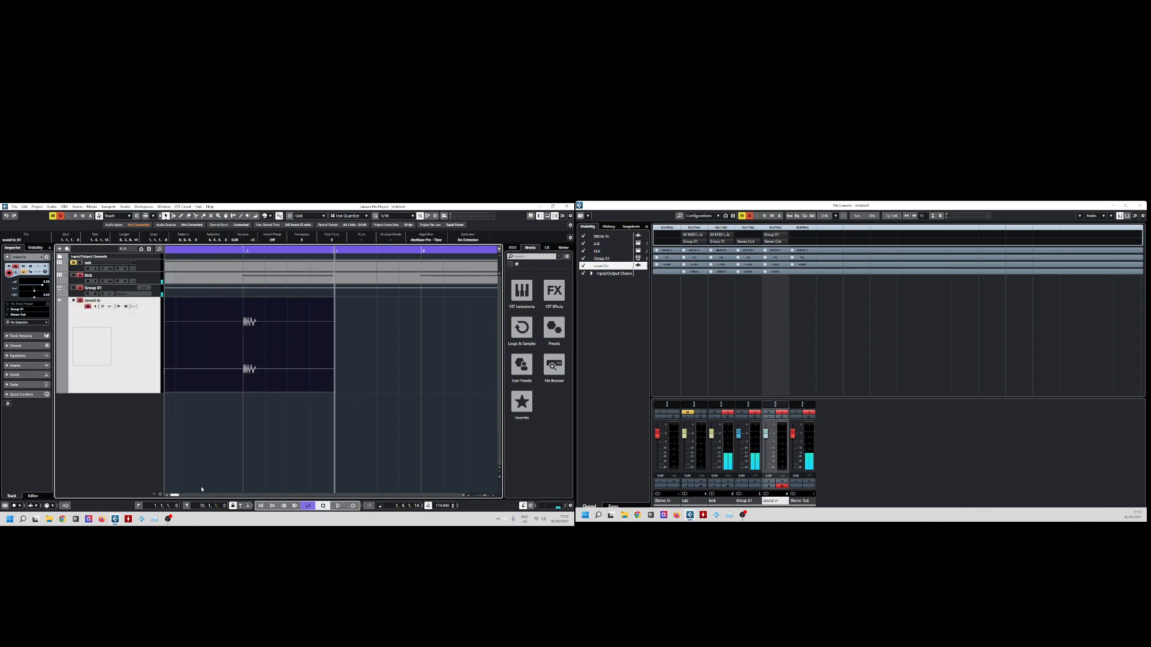
Inspect the start of the kick take and its waveform in the sample editor.
left_click(170, 493)
left_click_drag(171, 493, 173, 493)
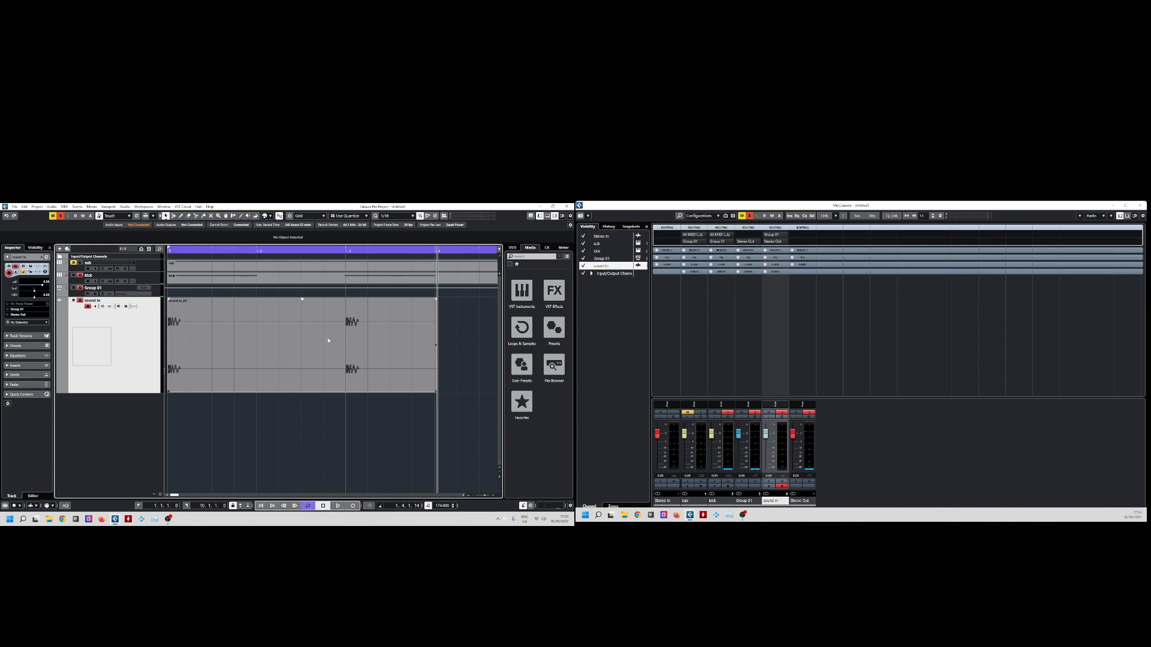
double_click(192, 342)
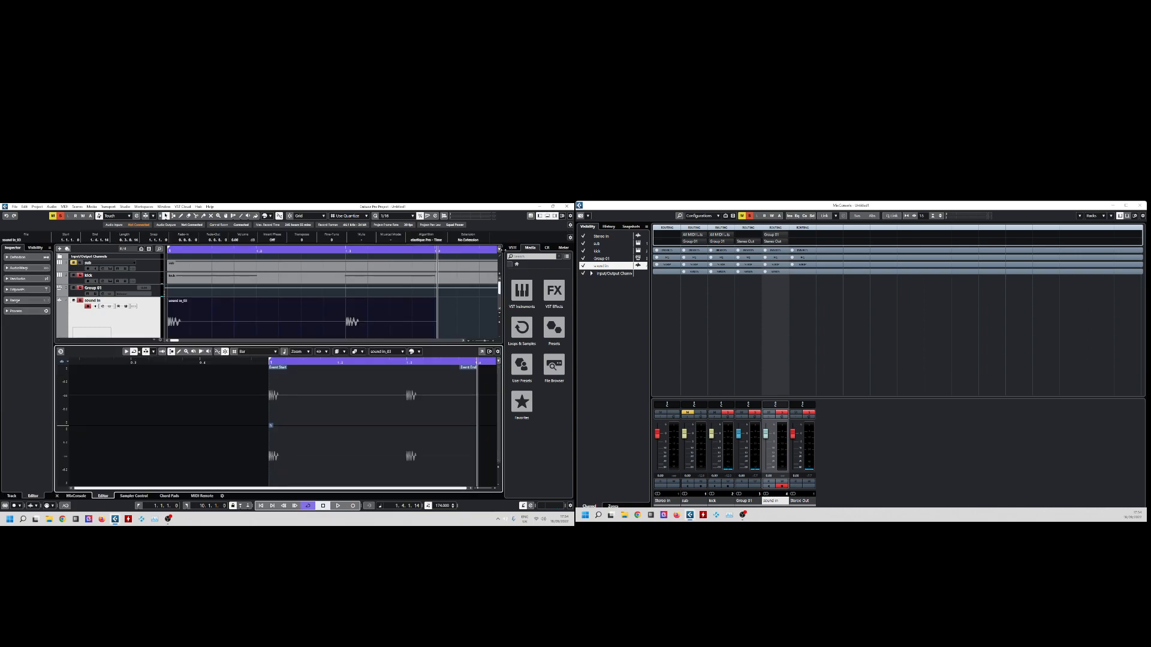
left_click(553, 218)
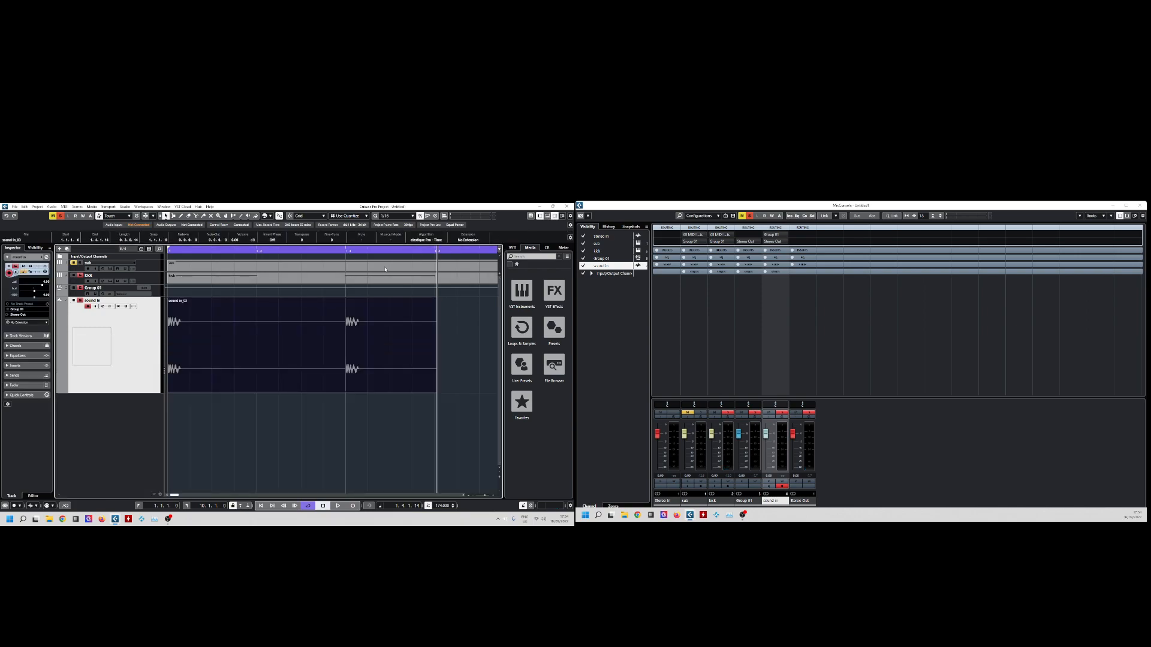
Open the kick track's Serum instrument and bend the LFO 2 curve downward for a faster falloff.
left_click(152, 278)
left_click(38, 287)
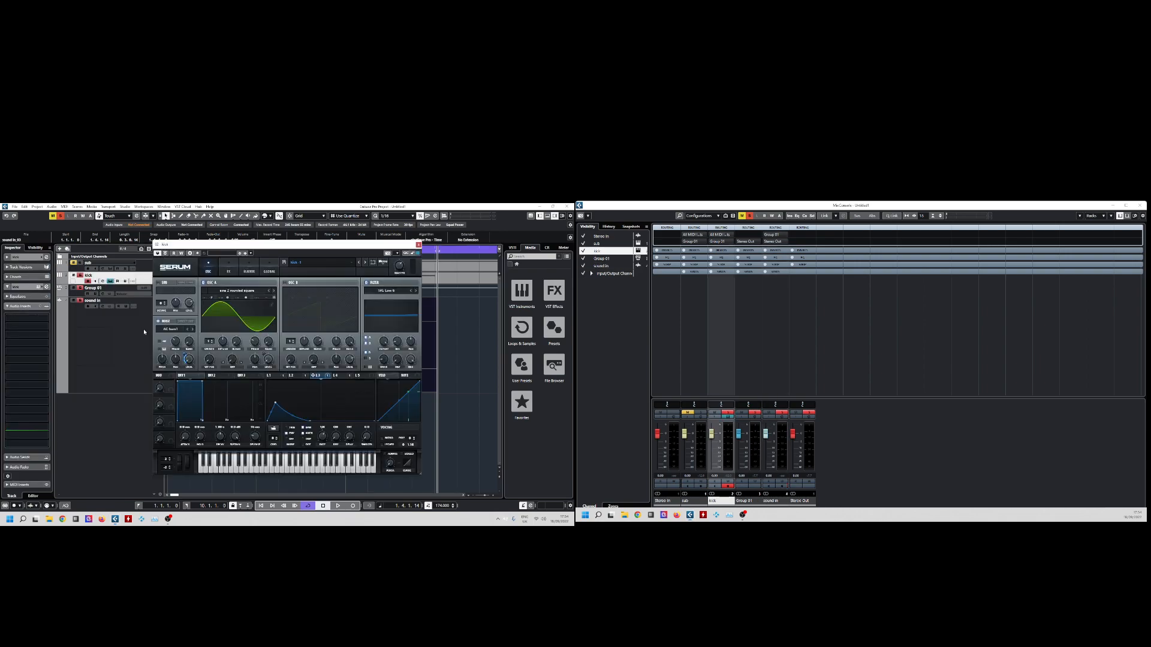
left_click(291, 376)
left_click_drag(288, 384, 287, 407)
left_click(419, 245)
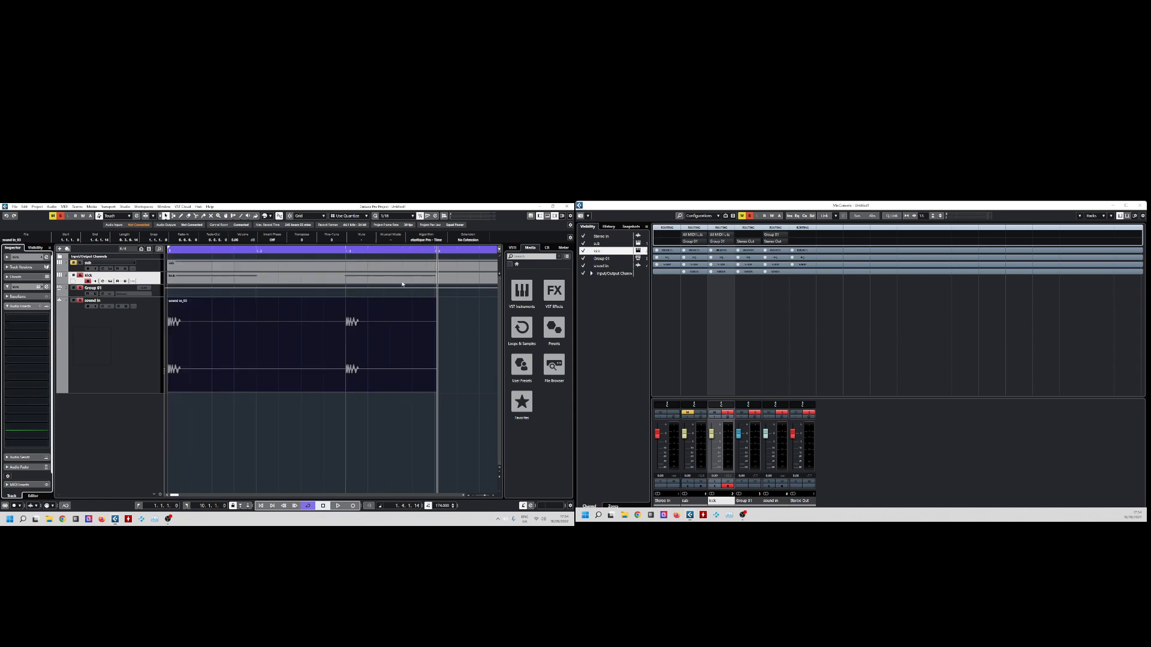
Replace the old kick take with a new recording of the reshaped kick from bar 1 on the sound in track.
key("space")
left_click(116, 325)
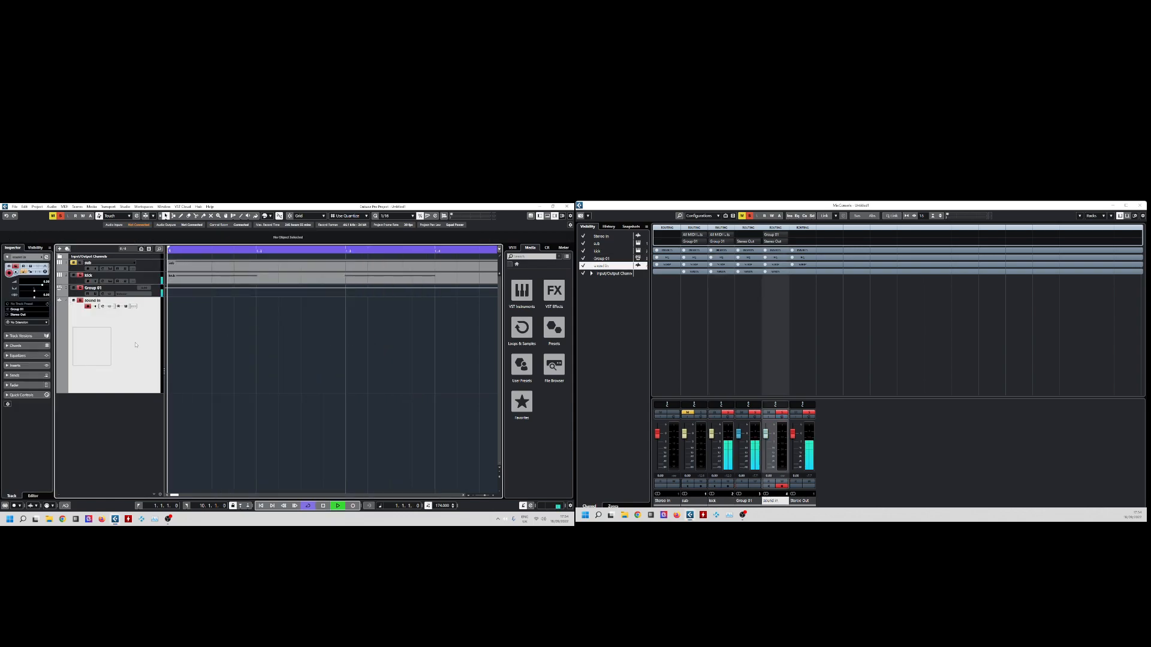
left_click(353, 505)
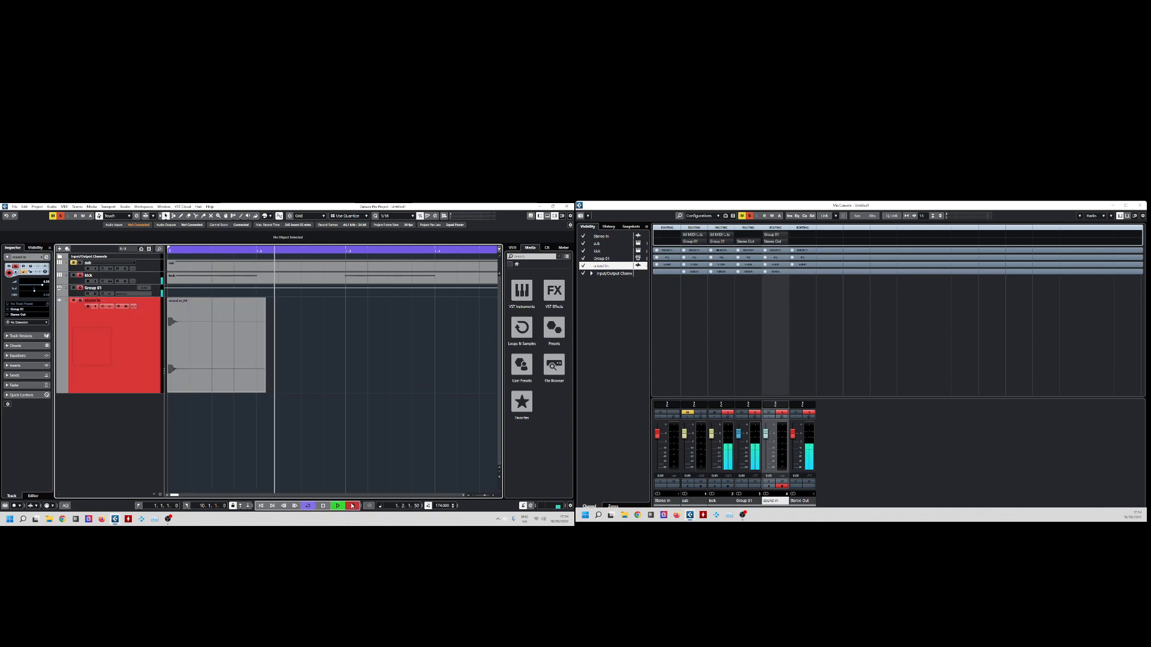
key("space")
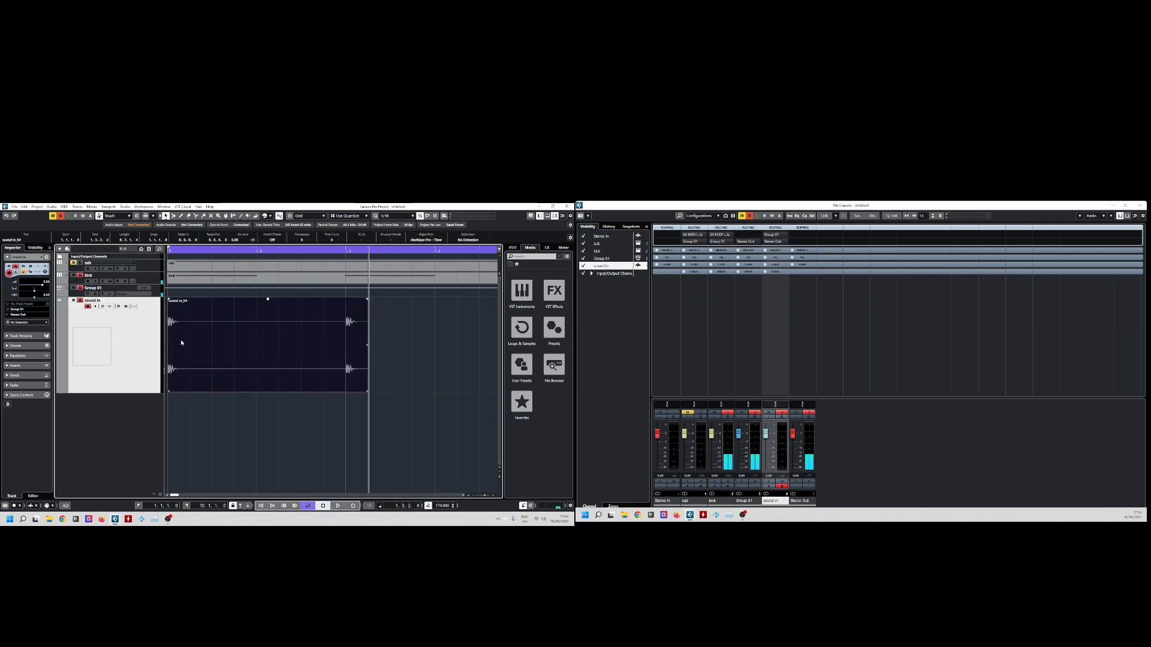
Examine the waveform of the first hit in the new kick recording.
key("Home")
key("h")
key("h")
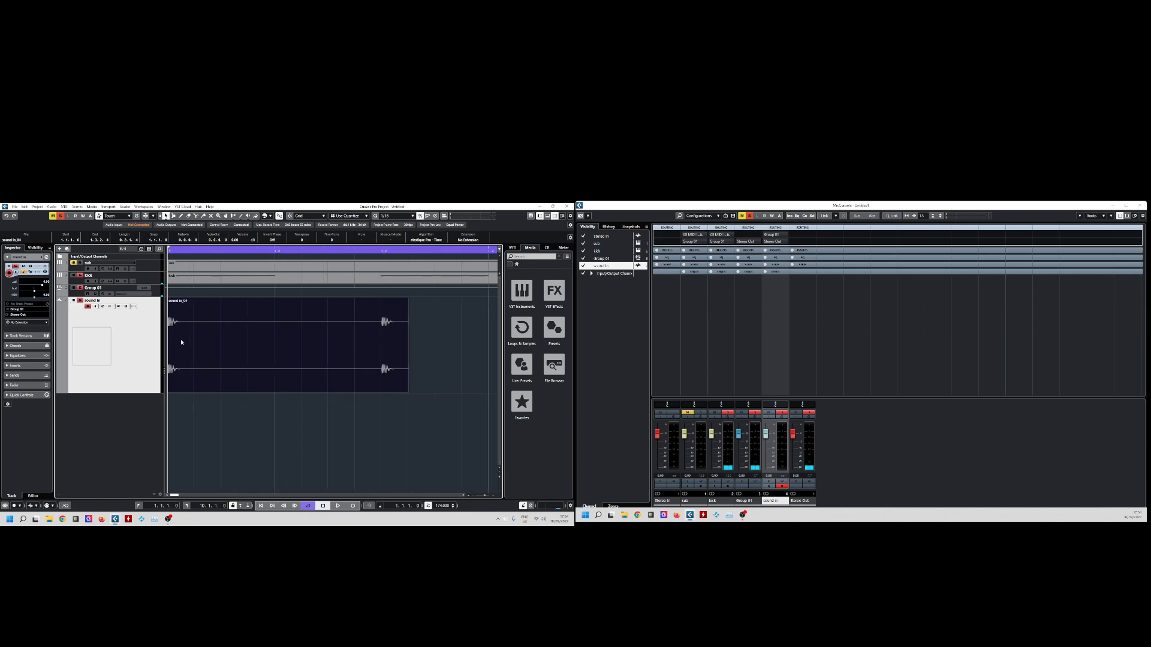
key("h")
key("h")
key("h")
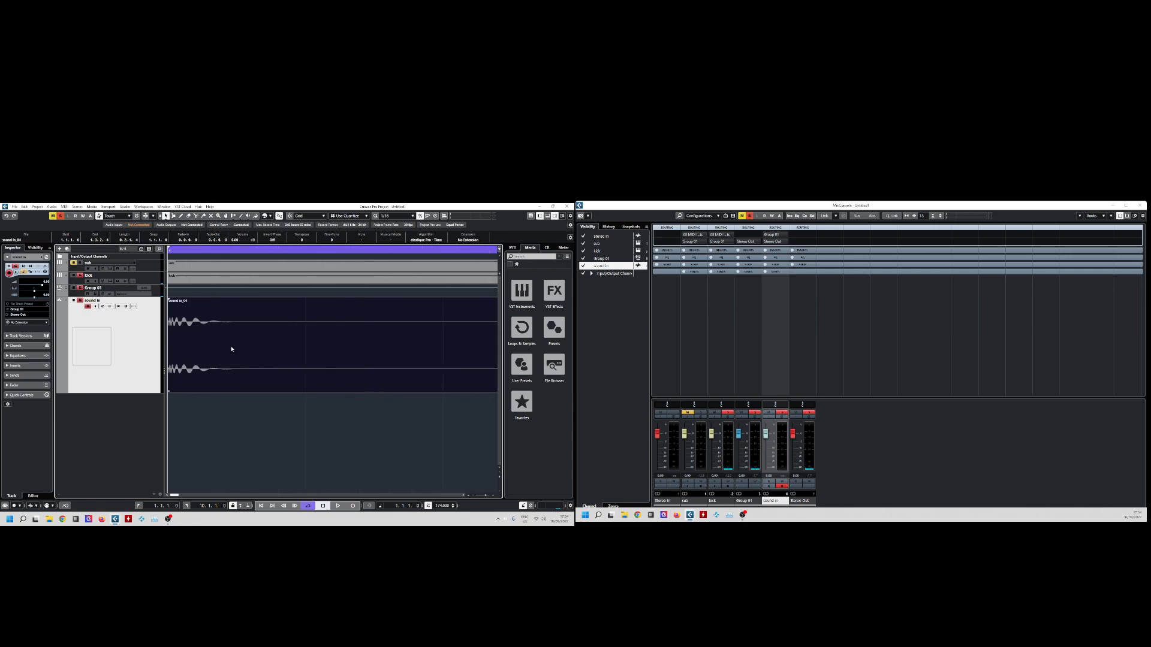
Delete the kick-only take, clear all mutes and solos, and record the combined sub and kick on the sound in track.
key("Delete")
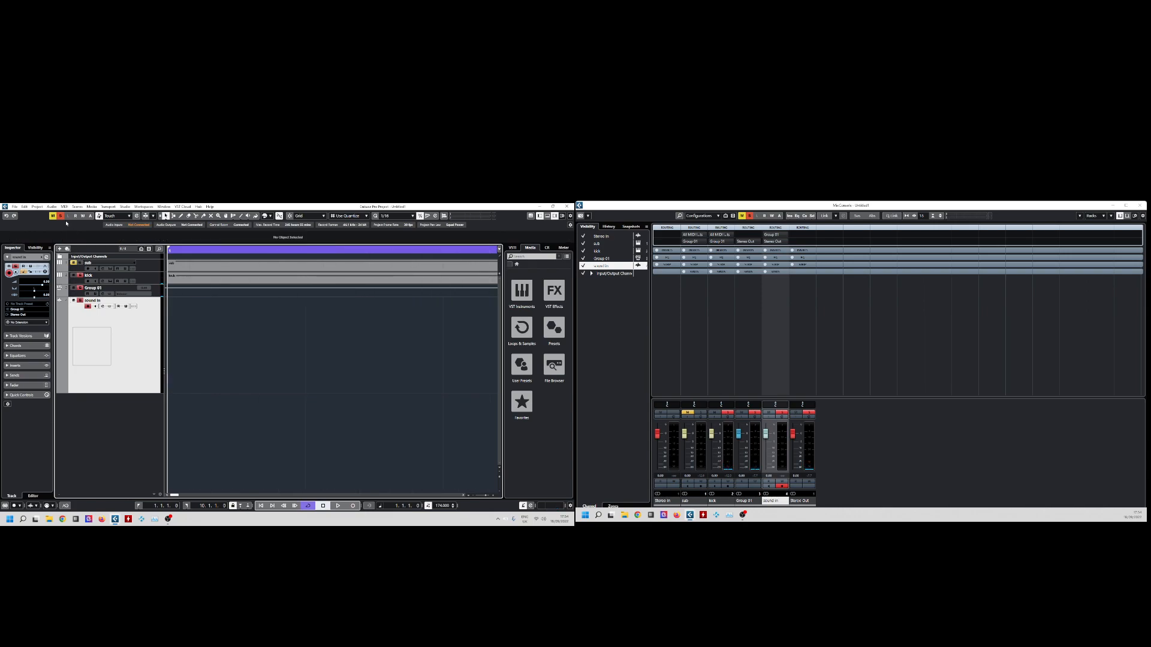
left_click(62, 216)
left_click(74, 275)
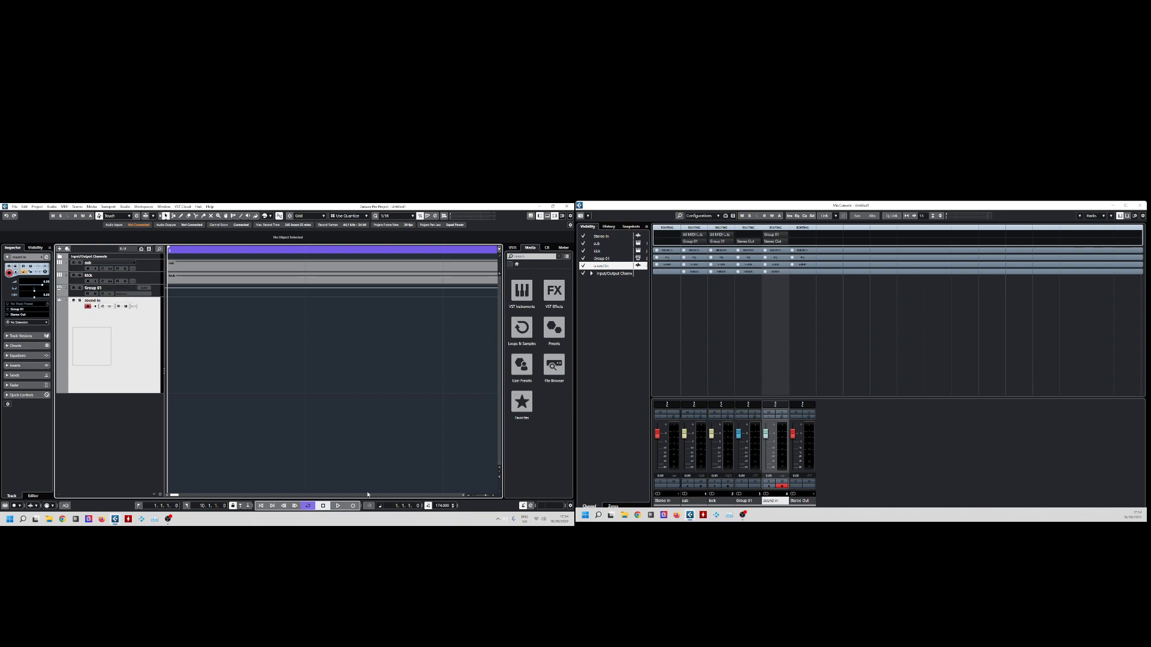
left_click(353, 507)
key("space")
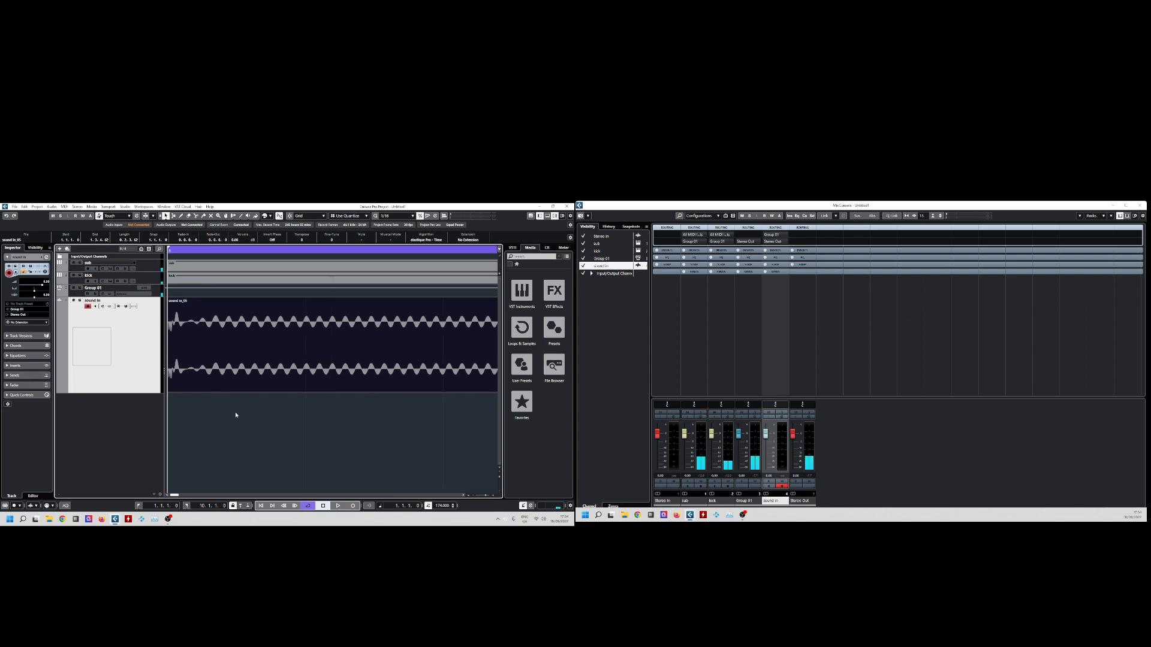
Examine how the sub and kick waveforms overlap at the kick hits in the combined recording.
key("g")
key("g")
key("g")
key("h")
key("h")
key("h")
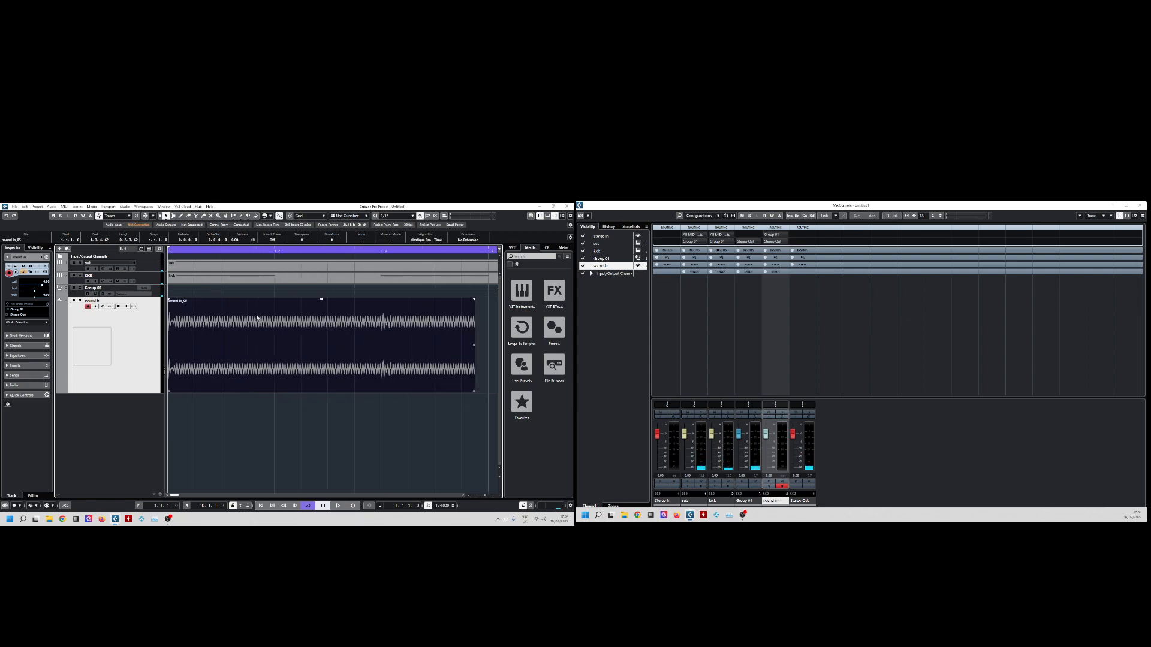
key("g")
key("g")
key("g")
key("g")
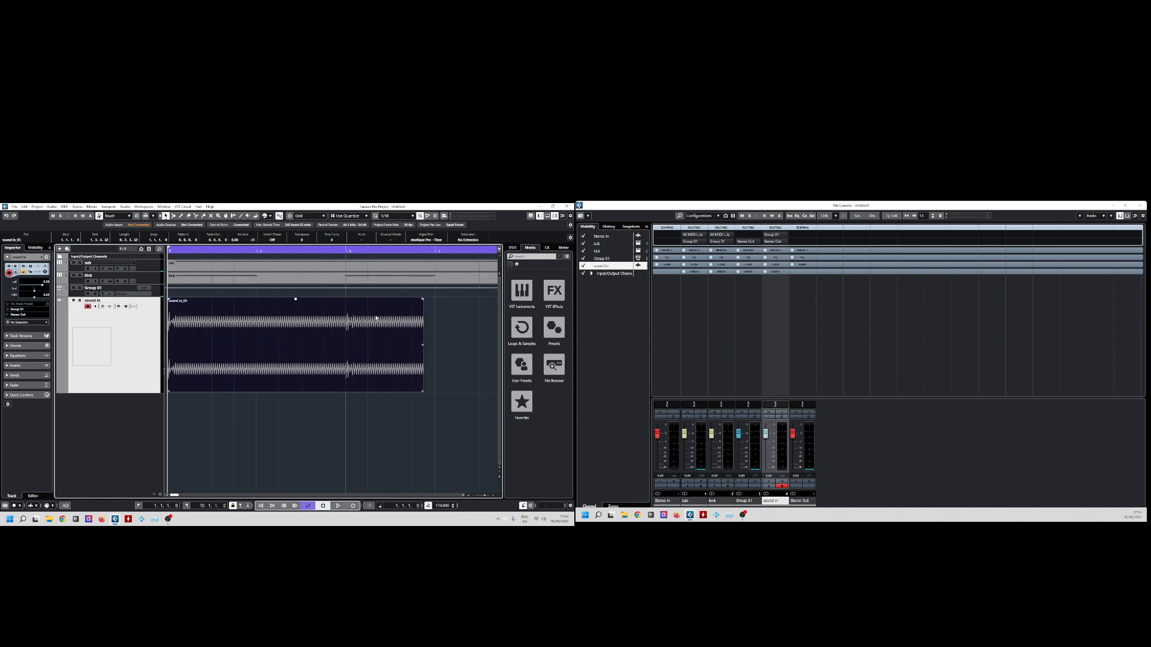
Delete the combined take and insert the Pro-C 2 compressor on the sub track.
key("Delete")
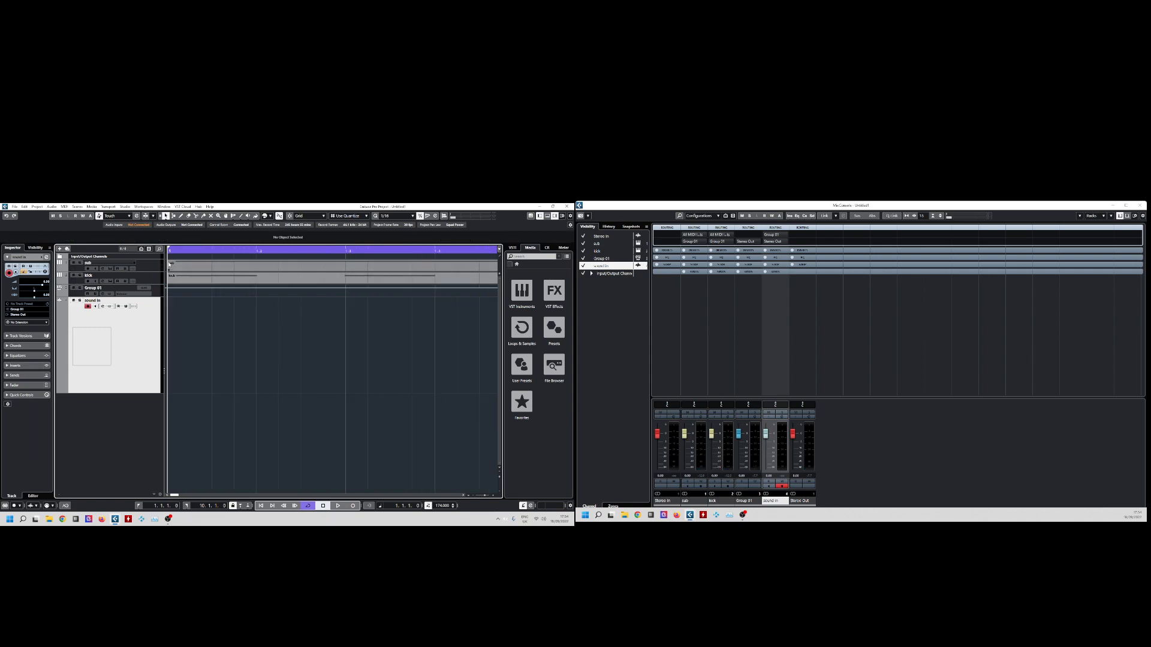
left_click(161, 266)
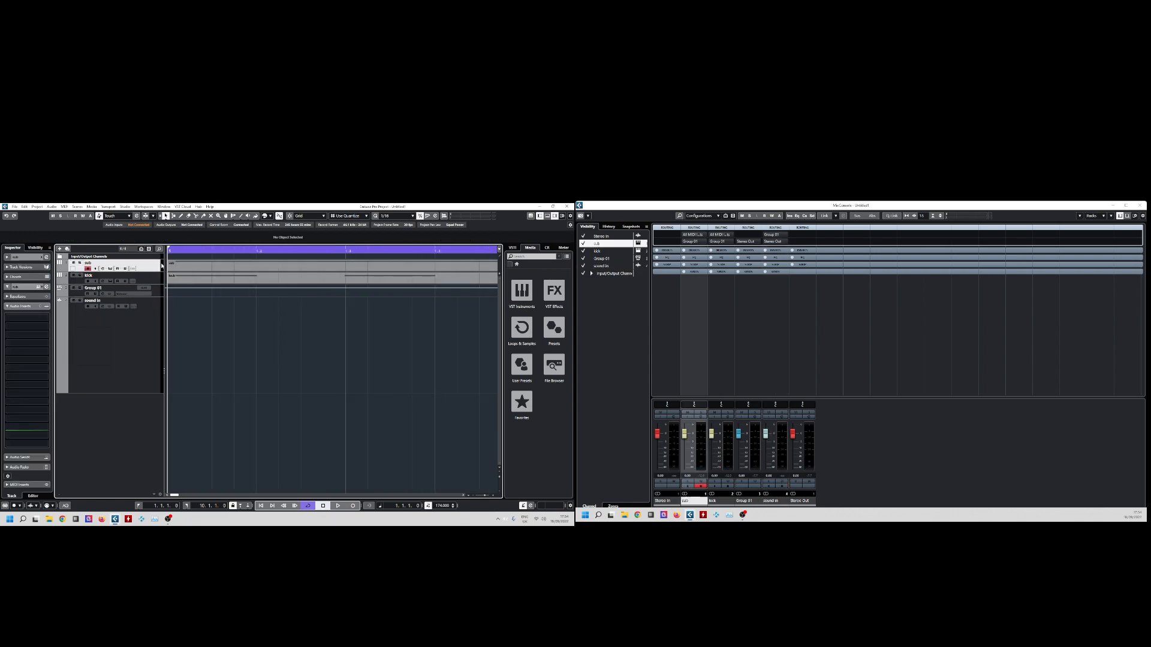
left_click(27, 318)
left_click(90, 317)
left_click(107, 333)
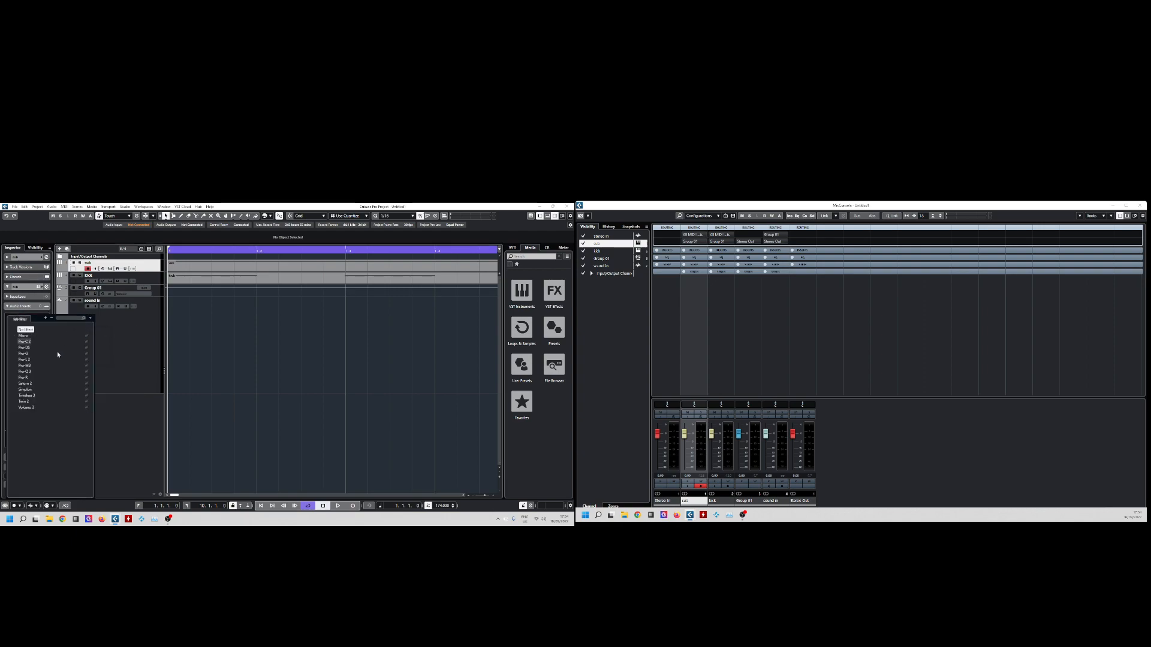
left_click(24, 341)
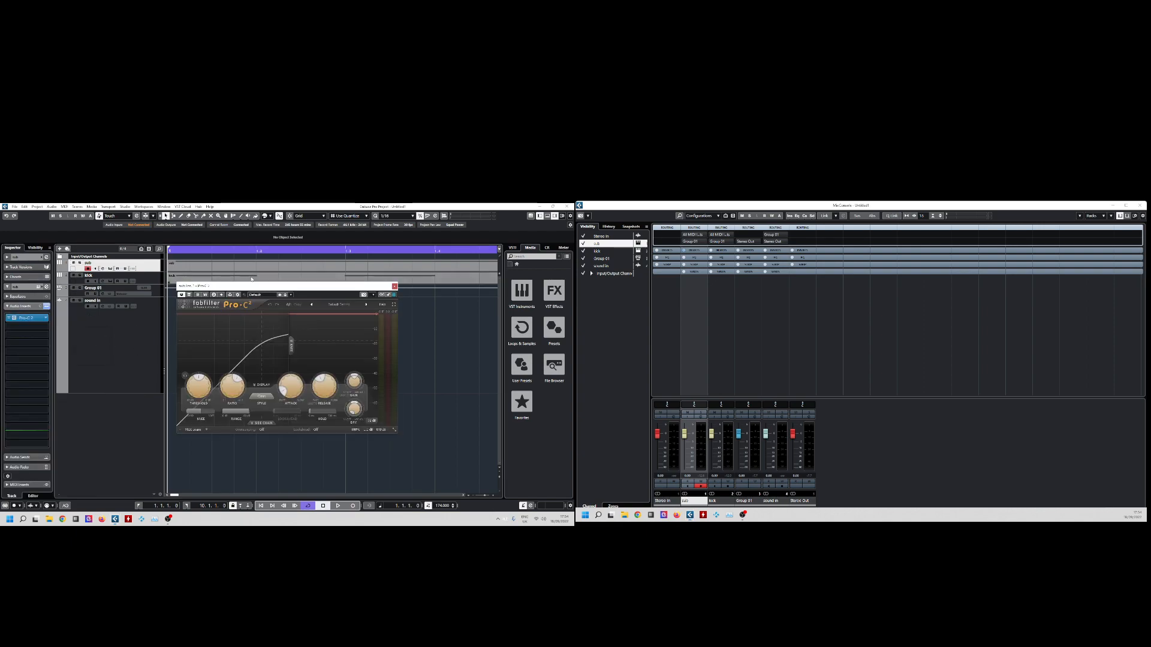
Activate the compressor's side-chain input and add the kick track as its source.
left_click(232, 294)
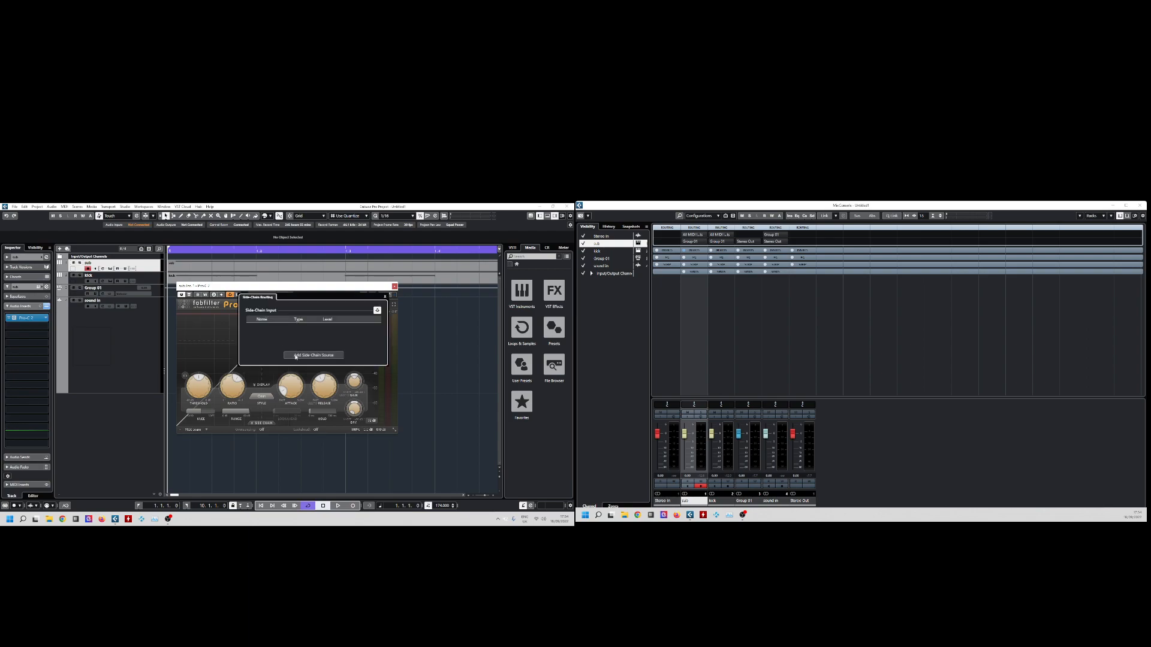
left_click(294, 354)
left_click(311, 378)
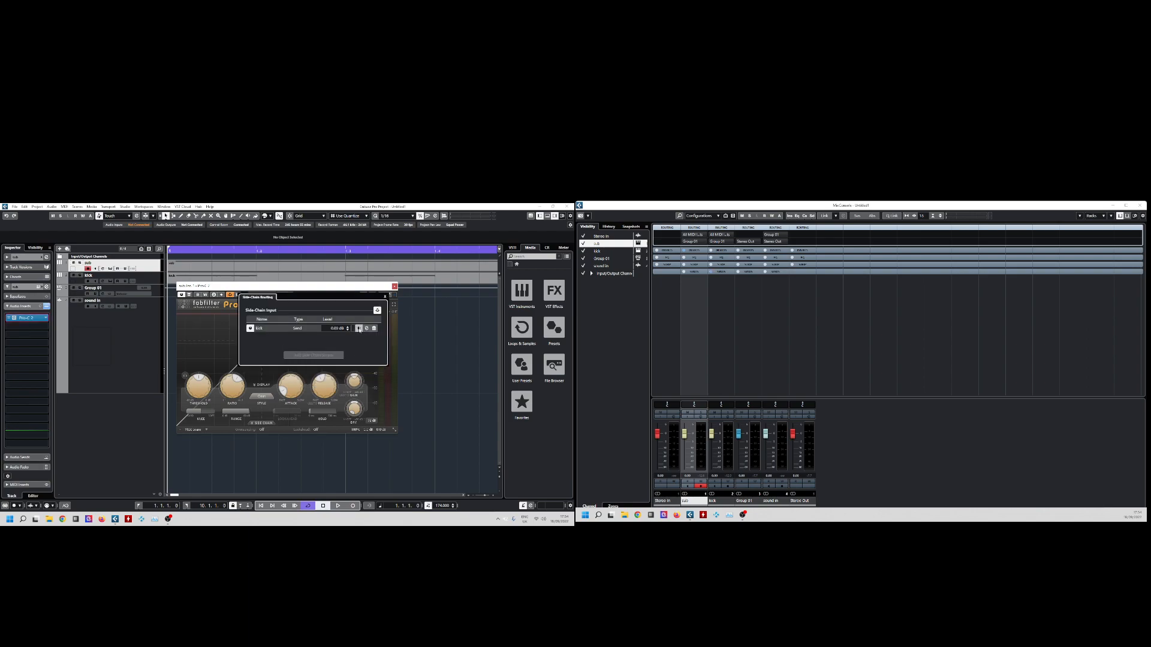
left_click(345, 290)
Raise the compressor's ratio, lower its threshold and expand its side-chain settings, checking the gain reduction during playback.
left_click_drag(233, 388, 245, 356)
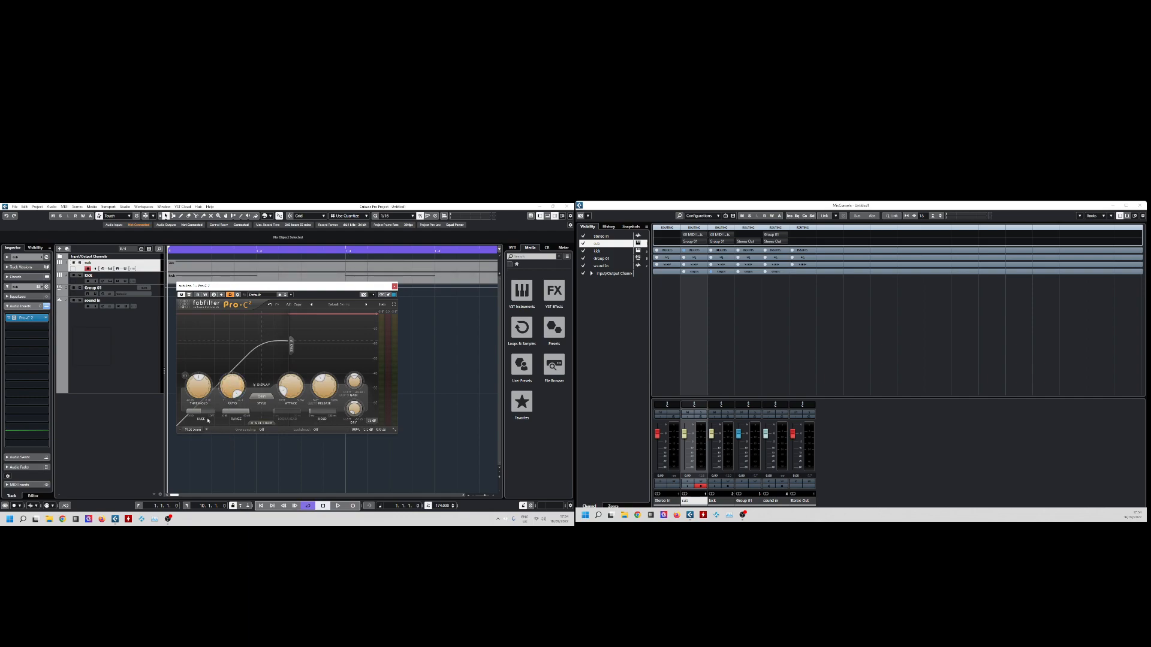
left_click(262, 424)
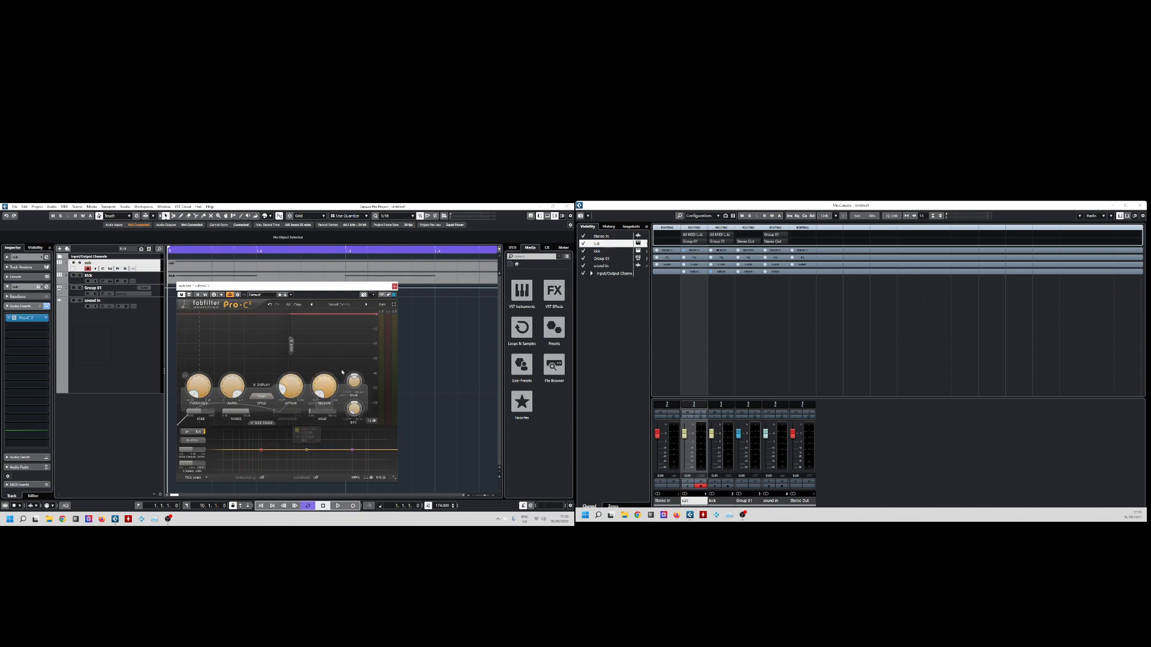
key("space")
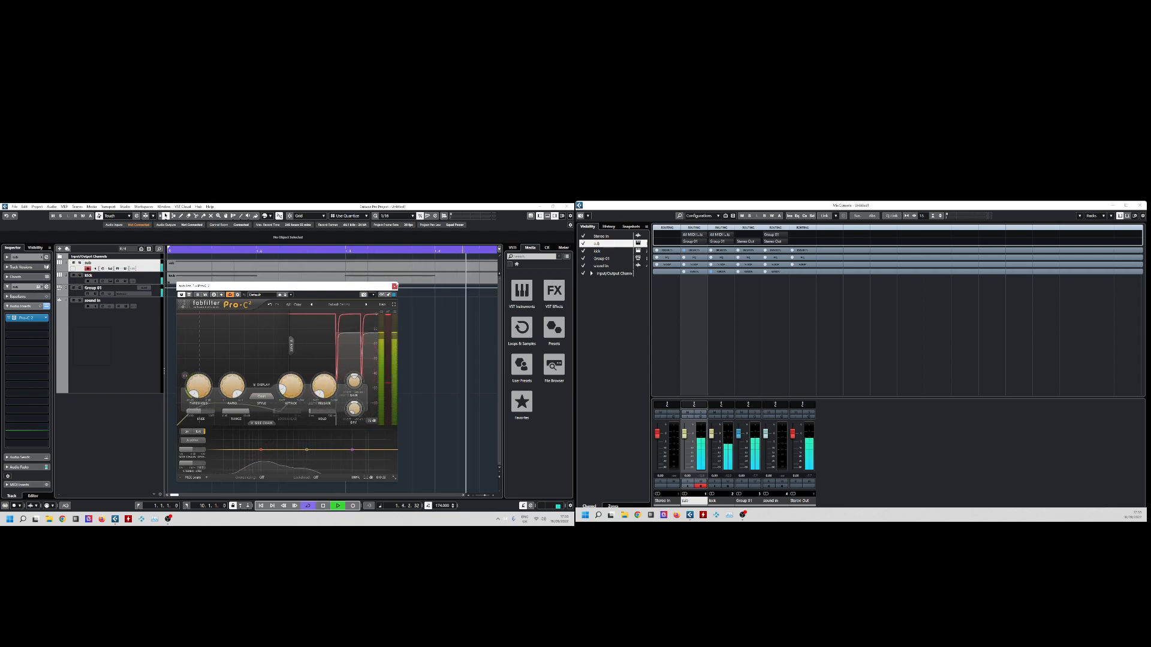
left_click(394, 287)
key("space")
Record the sidechained sub and kick on the sound in track from the start of bar 1.
left_click(151, 368)
key("comma")
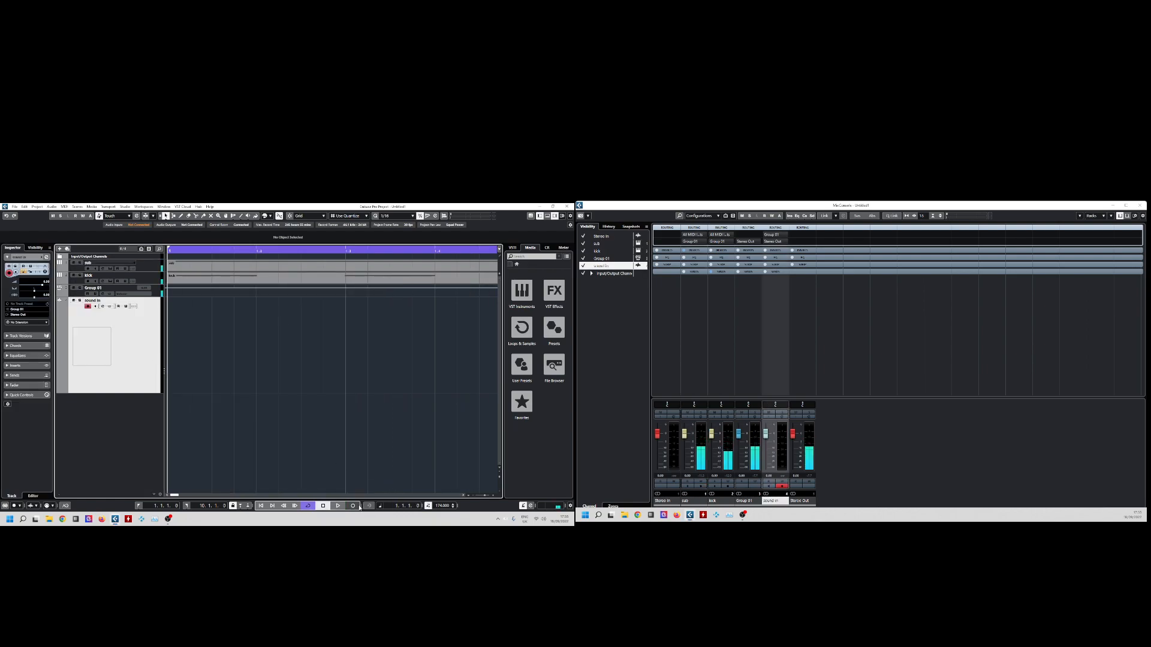
left_click(353, 506)
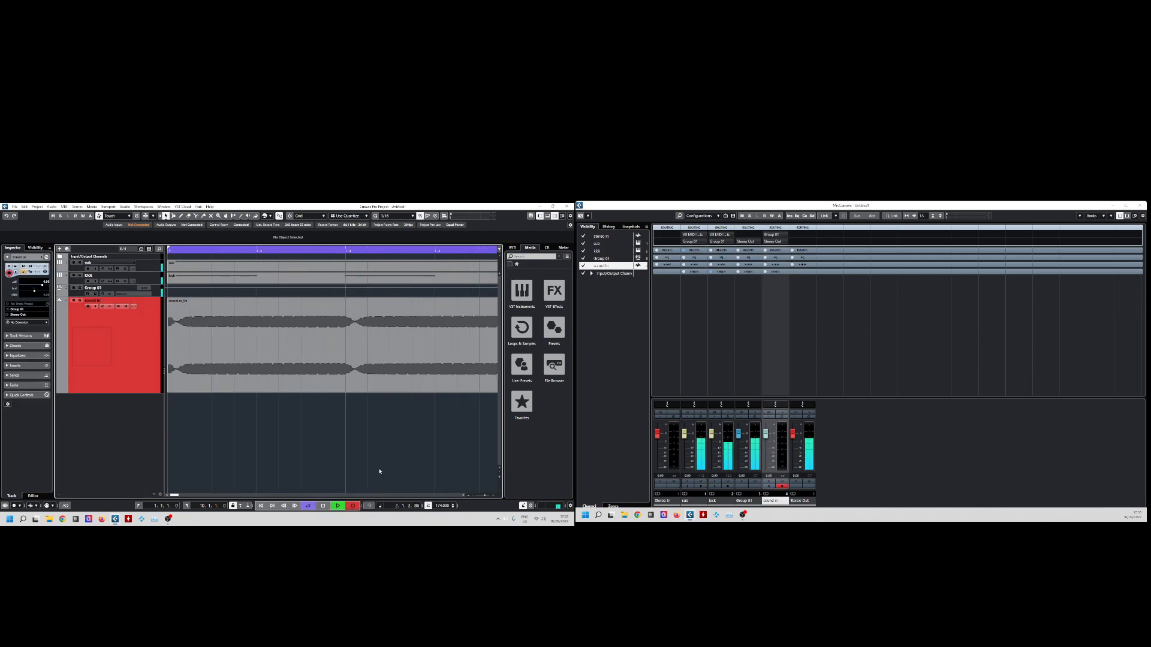
scroll(380, 472, "down", 10)
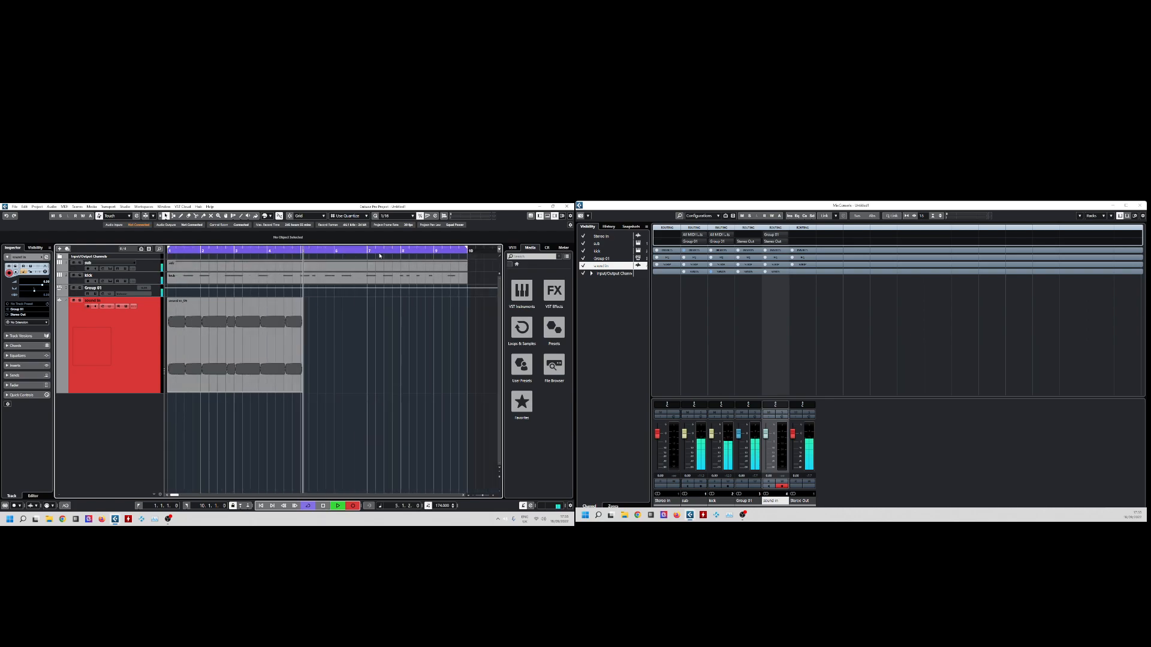
key("space")
Set the left locator to bar 7 and record a second sound in take from there.
left_click(368, 252, "ctrl")
key("KP_1")
key("KP_Multiply")
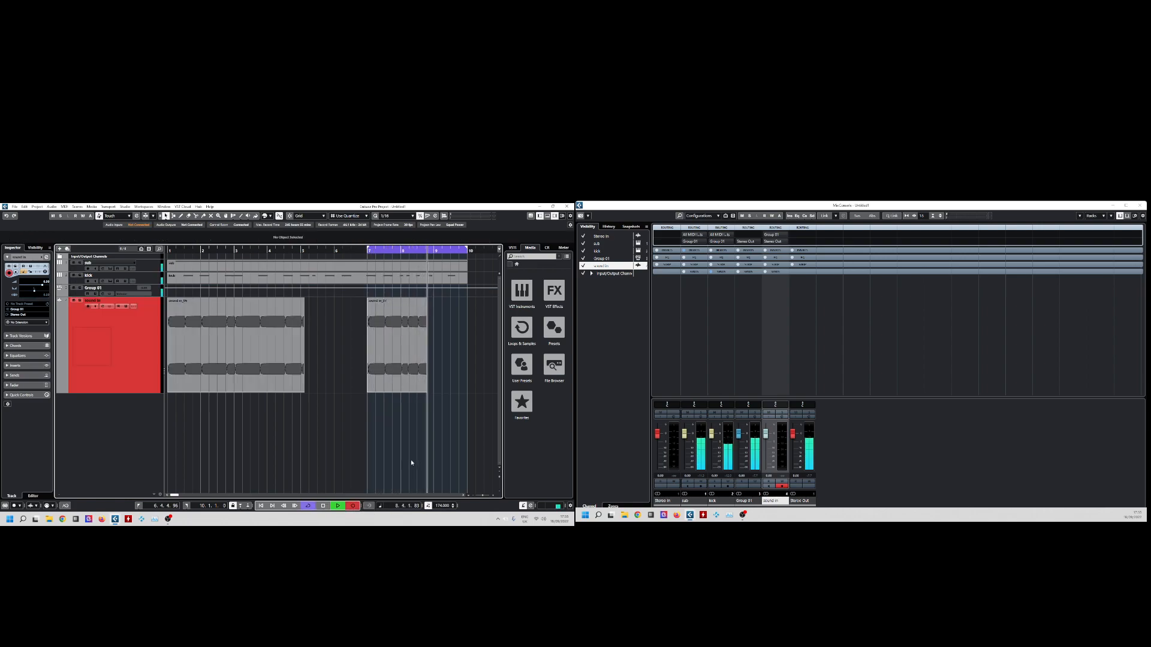
key("KP_0")
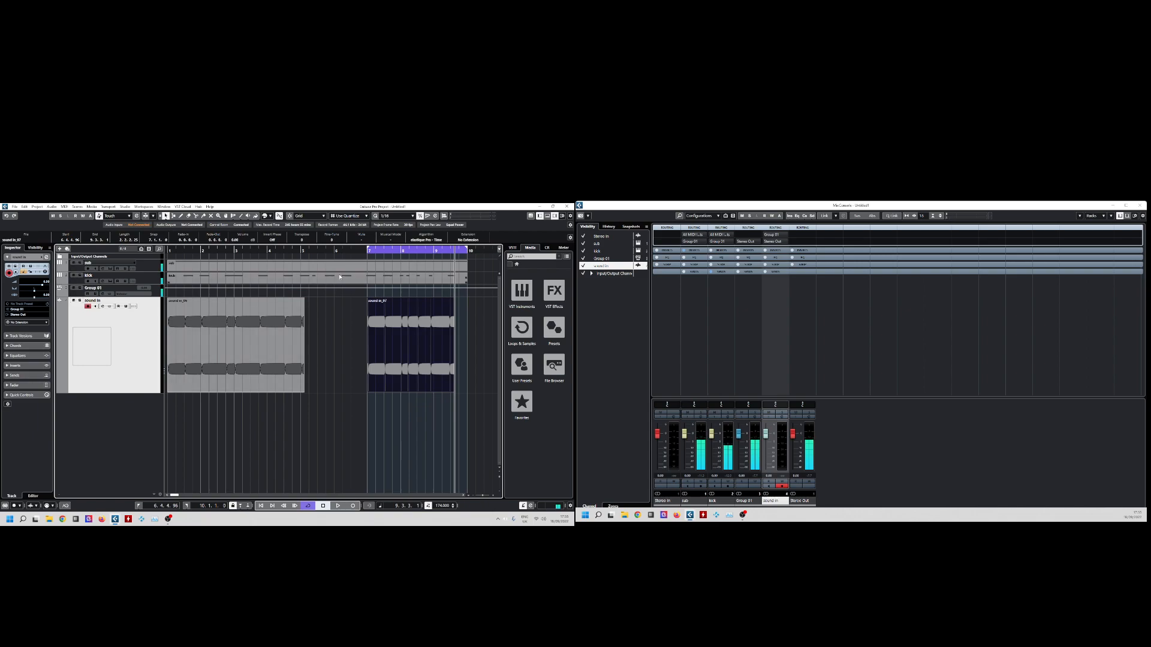
Examine the ducked sub waveform around the kick hit at beat 7.3 in the second take.
left_click(379, 257)
key("h")
key("h")
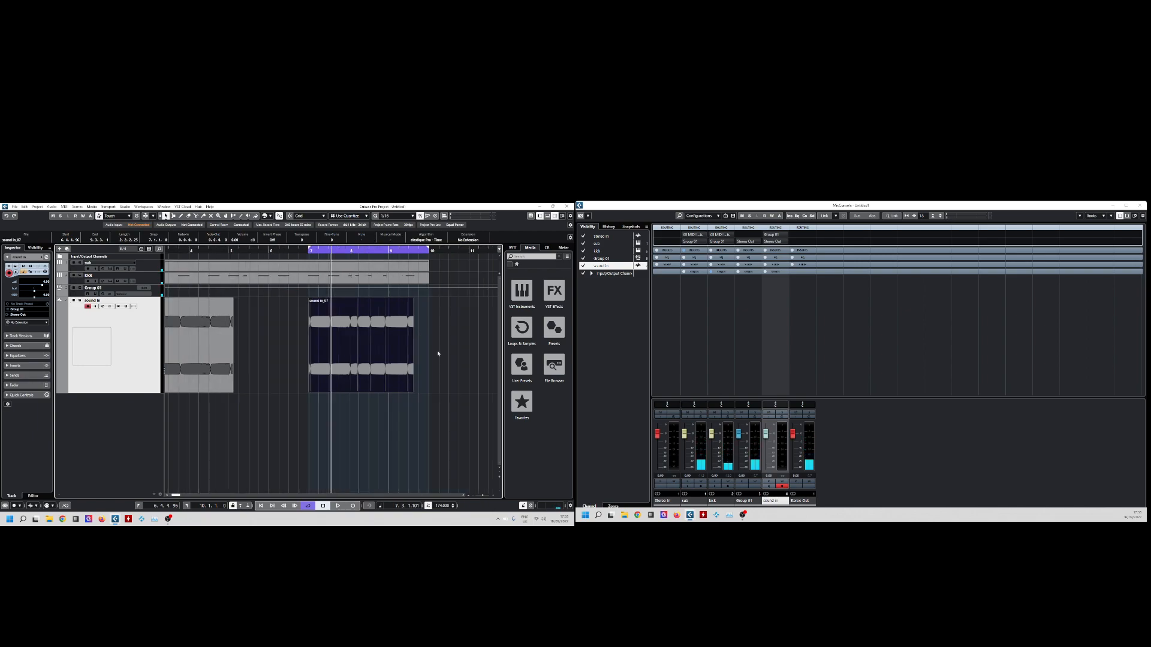
key("h")
key("h")
key("h")
key("h")
key("h")
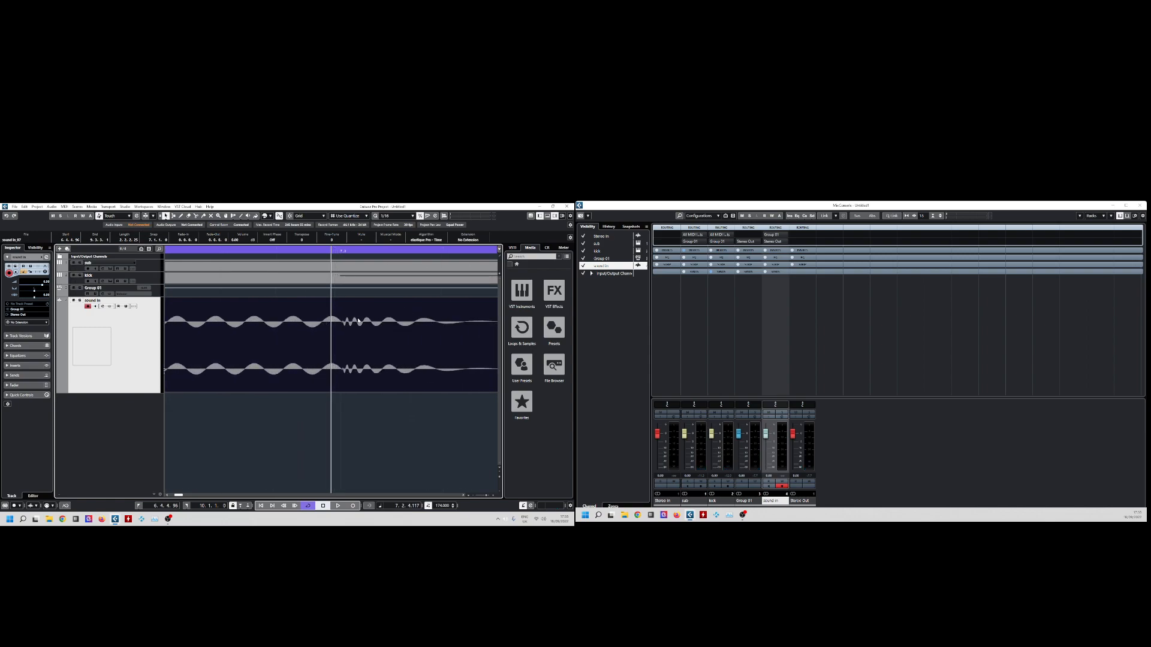
key("g")
key("g")
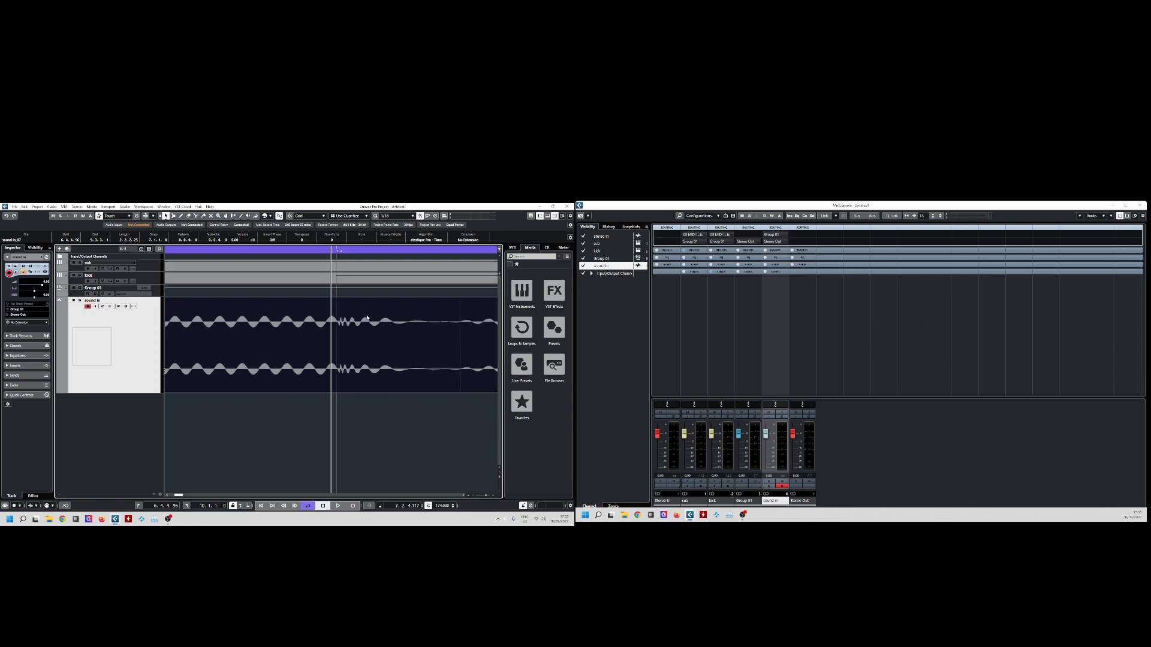
Loop a short range around the kick hit at beat 7.3 and audition it with the sound in track soloed.
left_click(336, 251)
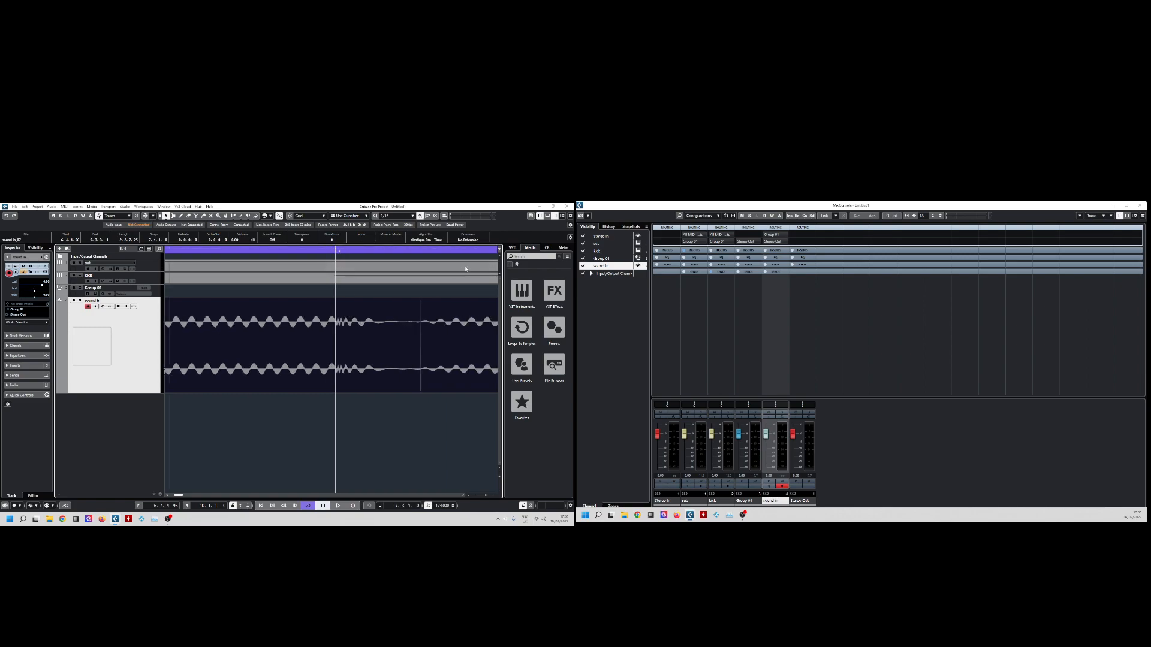
left_click(416, 251, "alt")
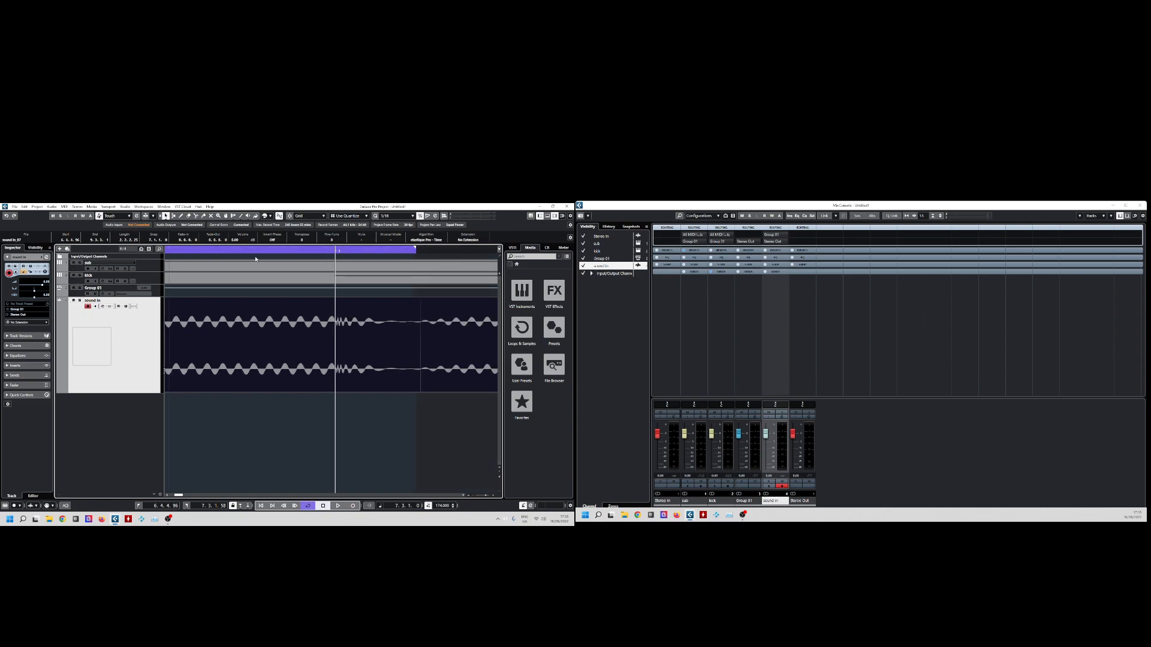
left_click(331, 251, "ctrl")
left_click(80, 301)
key("space")
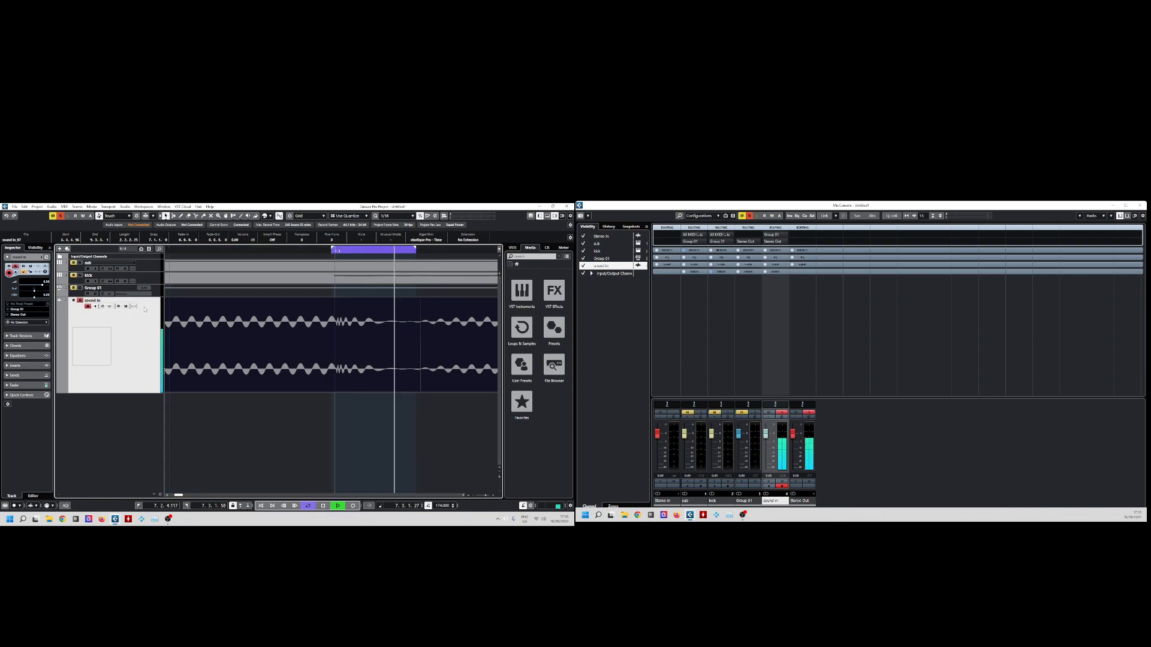
key("space")
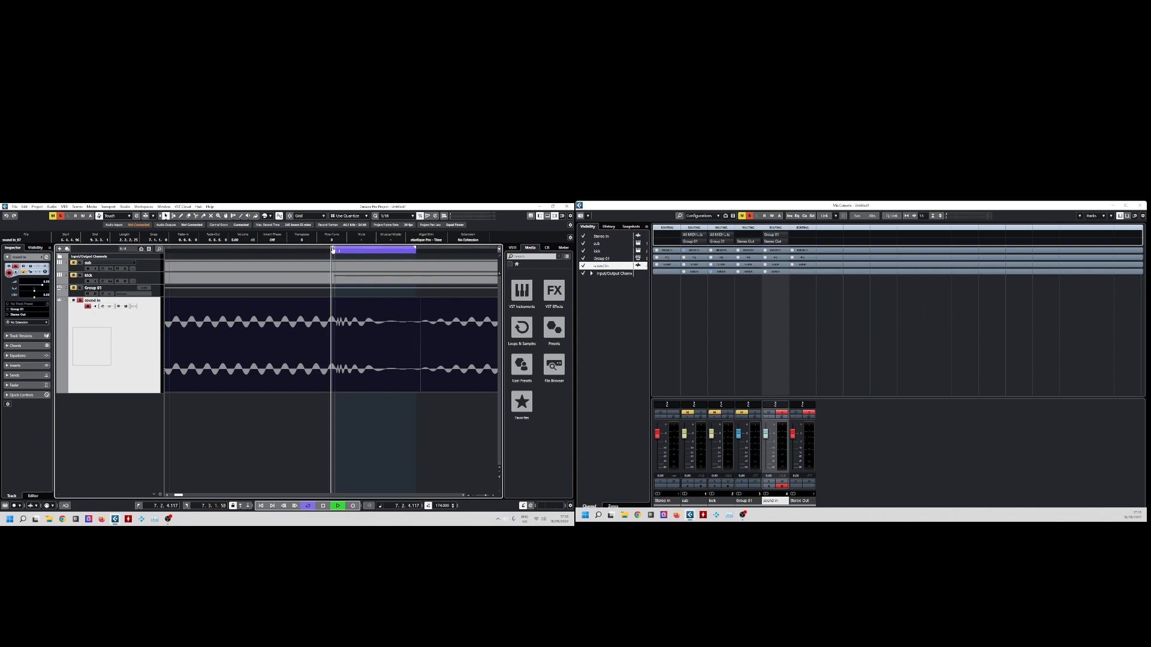
key("space")
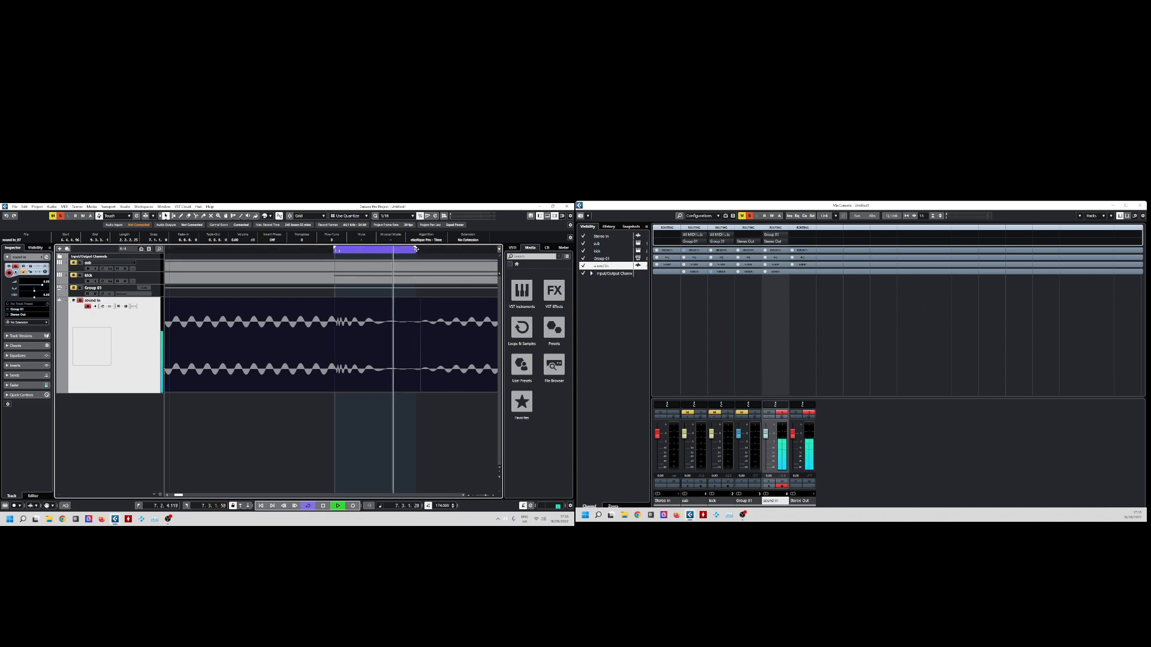
Audition the loop shortened to the kick's initial transient, extend its end again, and inspect the waveform closely.
left_click_drag(416, 249, 355, 250)
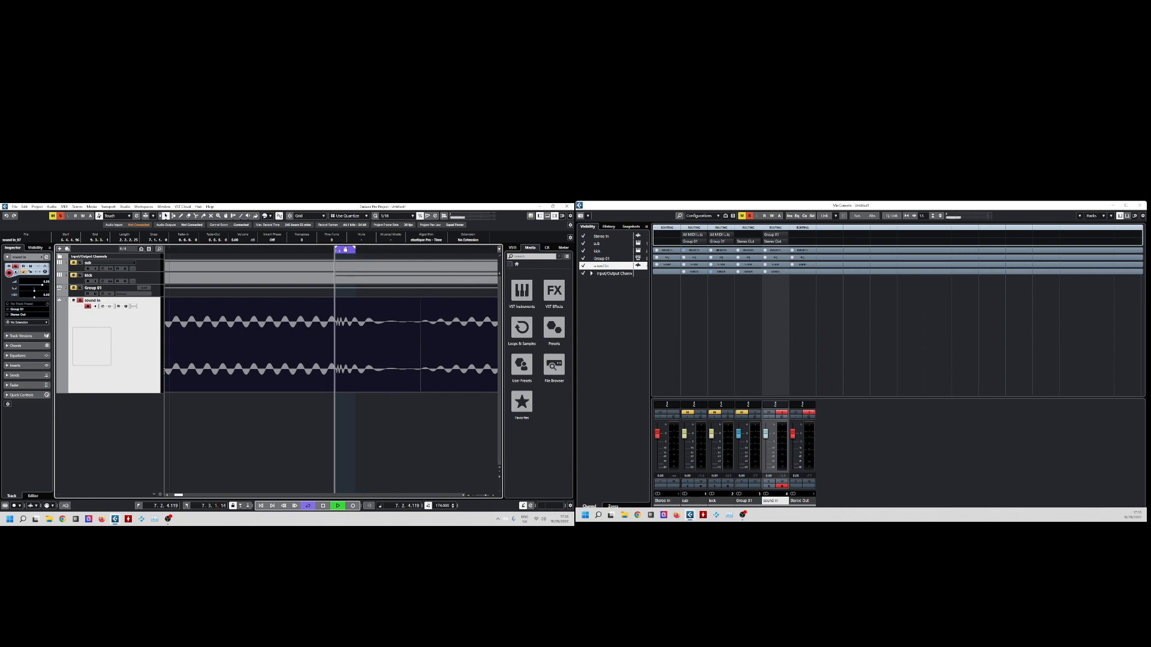
left_click_drag(355, 249, 434, 250)
key("space")
scroll(407, 438, "up", 2, "ctrl")
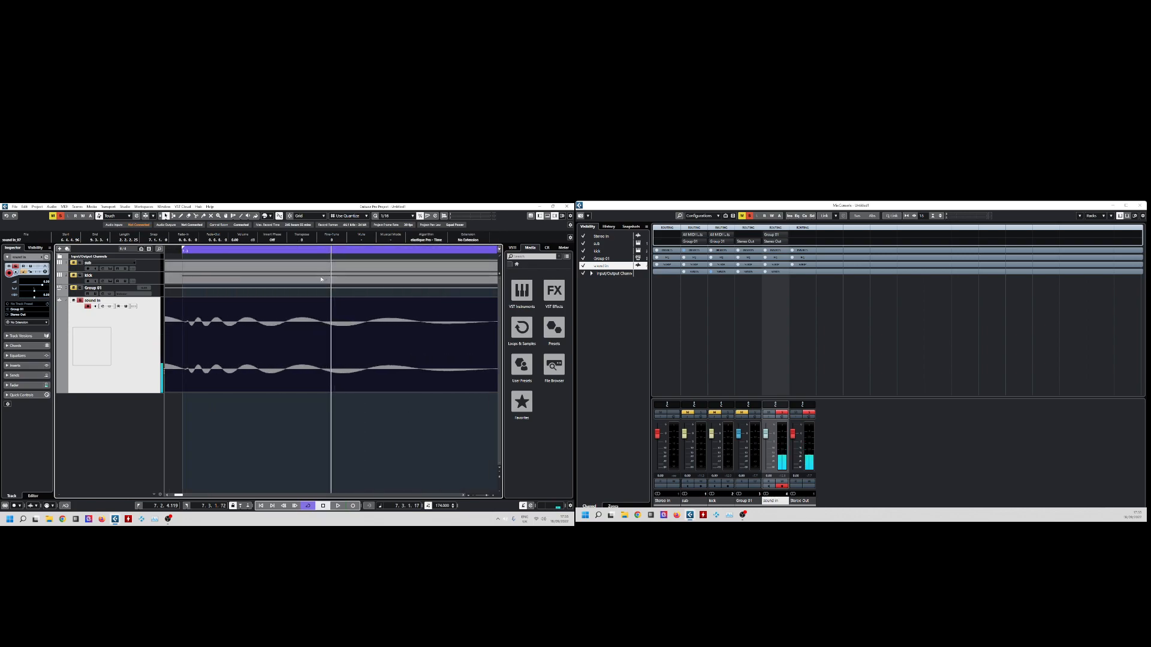
scroll(331, 250, "down", 4, "ctrl")
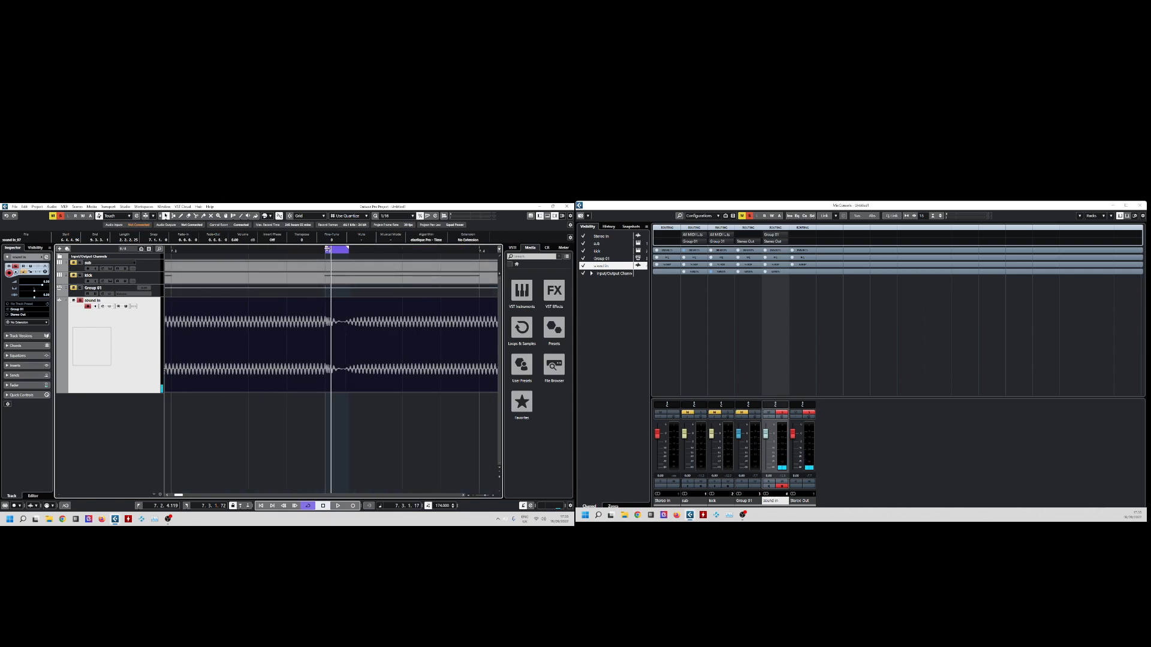
Move the loop range to the first beat of bar 1 and play back the first take there.
left_click_drag(327, 250, 164, 254)
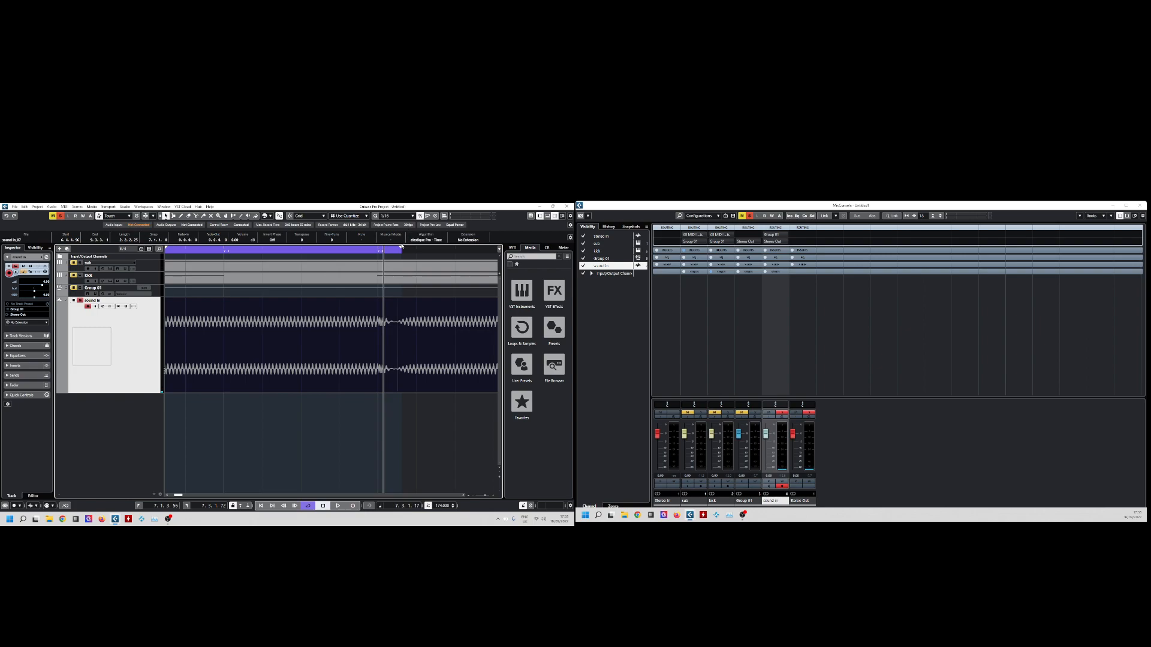
left_click_drag(402, 248, 1, 262)
scroll(259, 404, "down", 4)
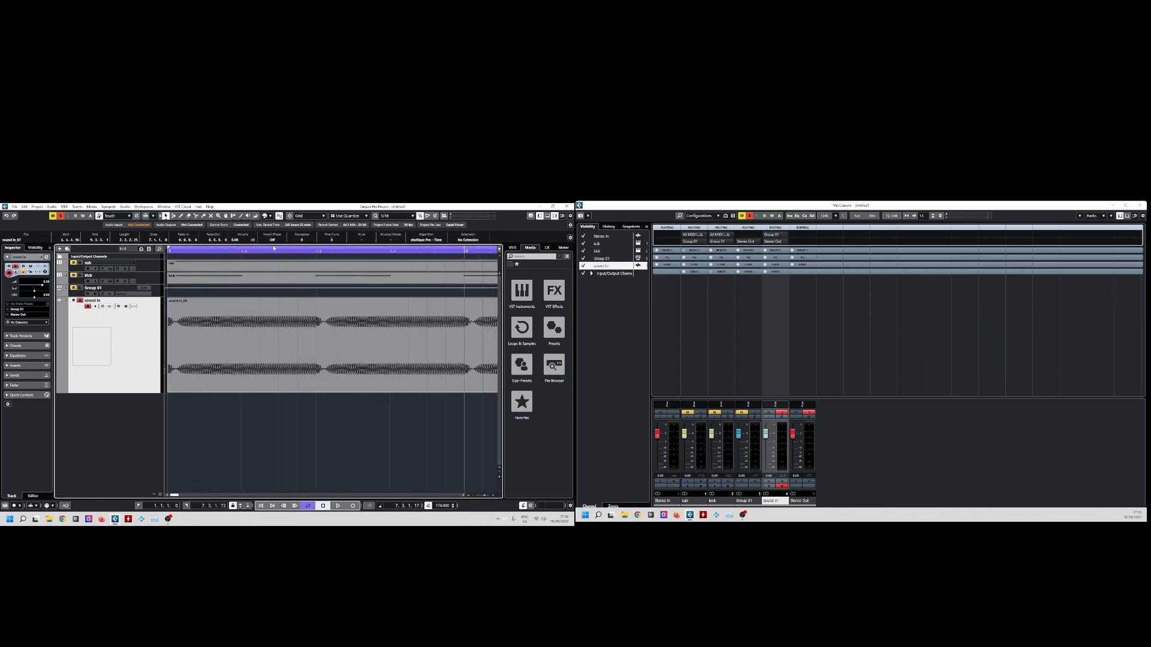
left_click(242, 252, "alt")
key("space")
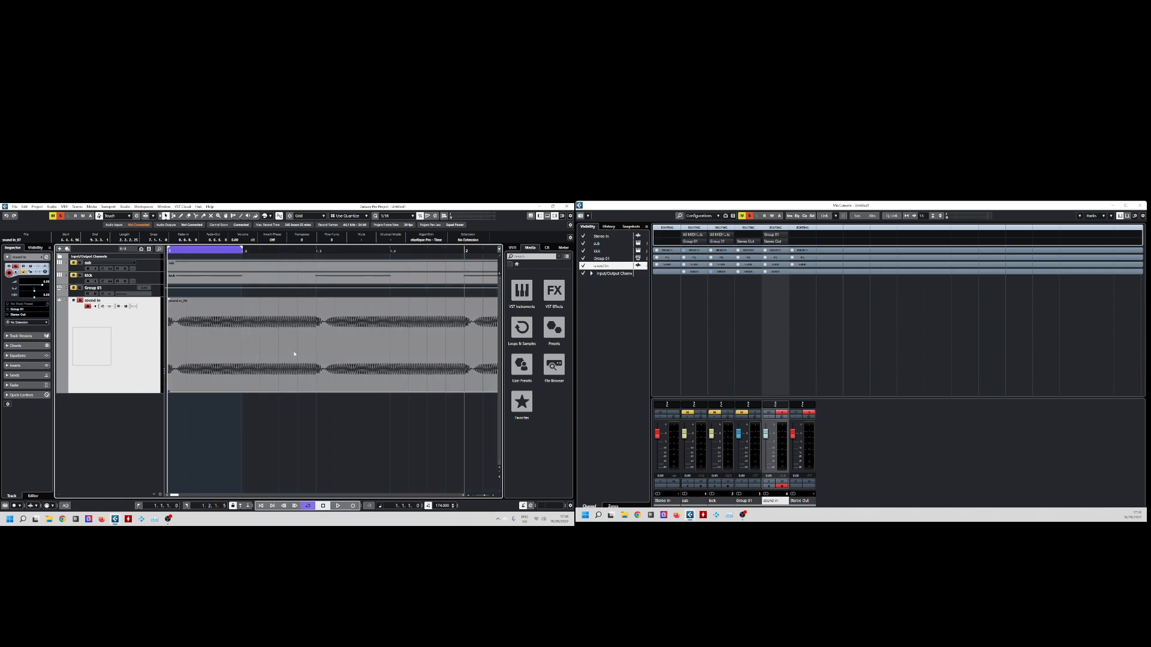
key("space")
Delete the bar 1 take, unsolo the sound in track, and select the sub track.
left_click(180, 322)
key("Delete")
left_click(80, 301)
left_click(155, 292)
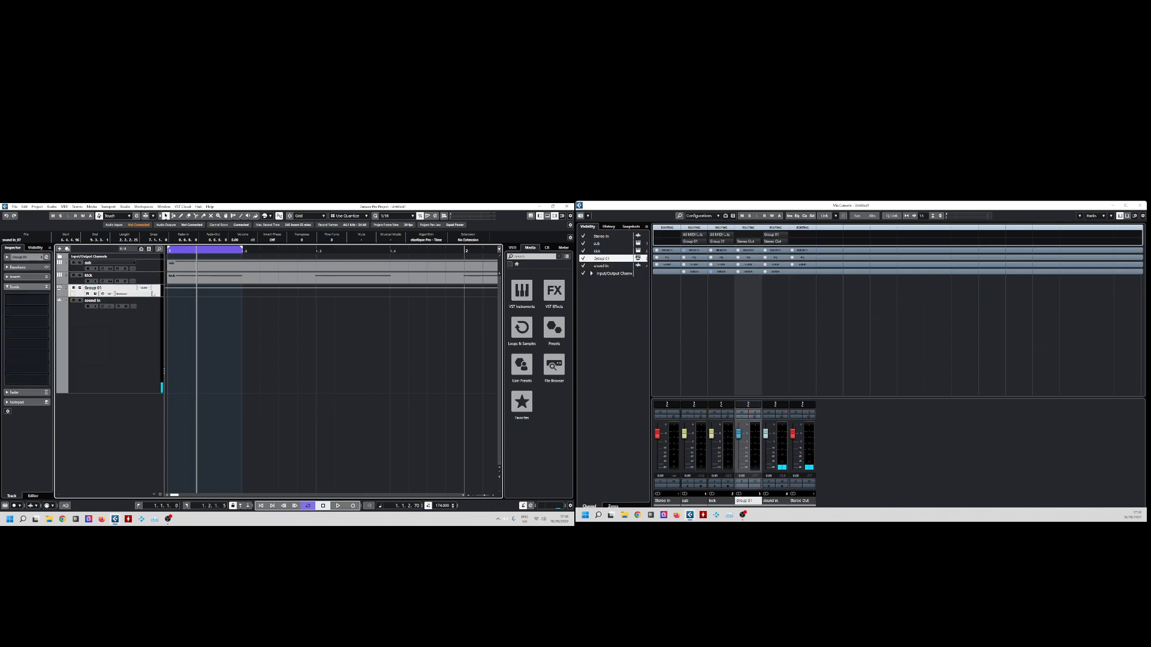
left_click(150, 265)
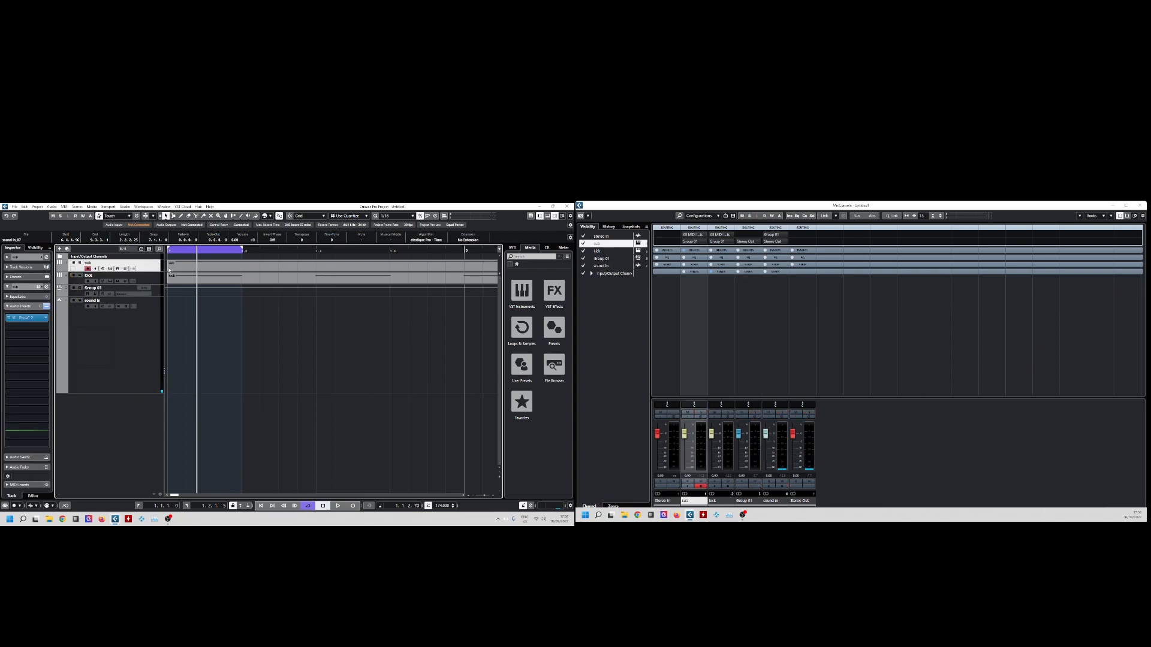
Add the Devious Machines Duck plug-in as a second insert on the sub track, below Pro-C 2.
left_click(29, 329)
left_click(91, 327)
left_click(103, 334)
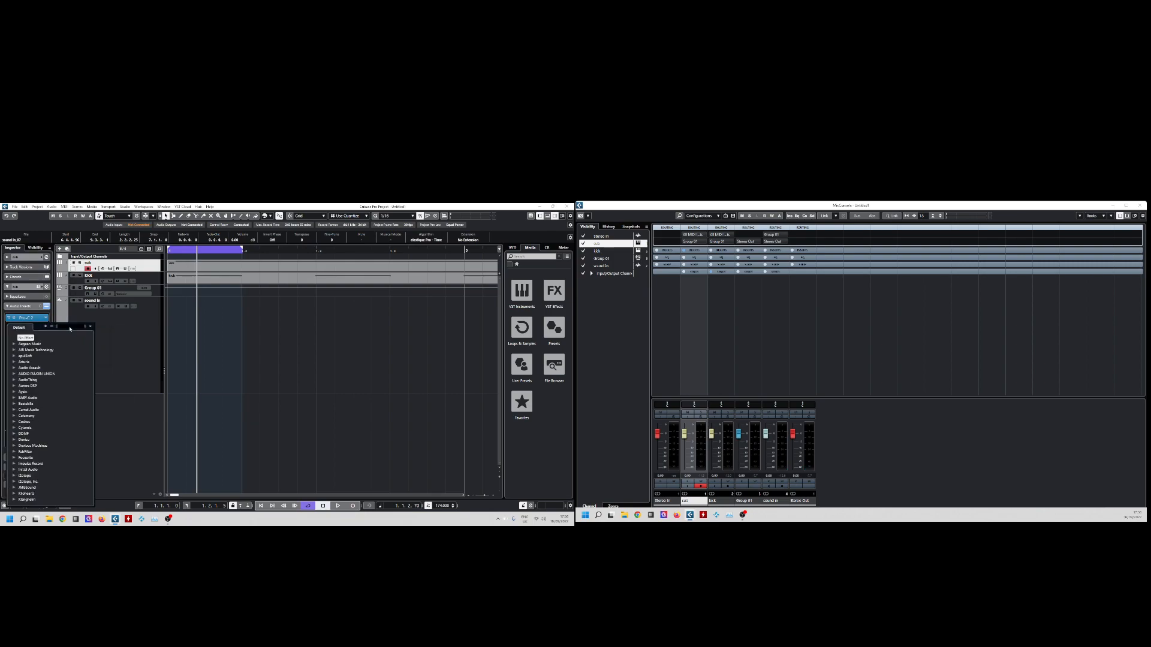
type("duo")
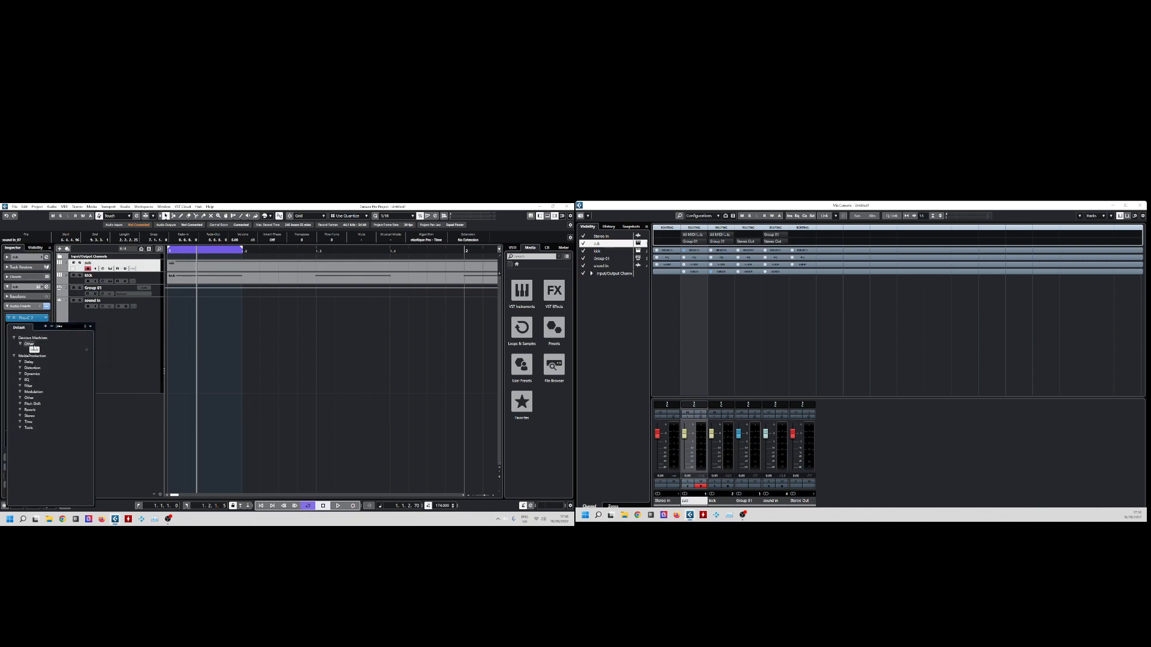
left_click(34, 349)
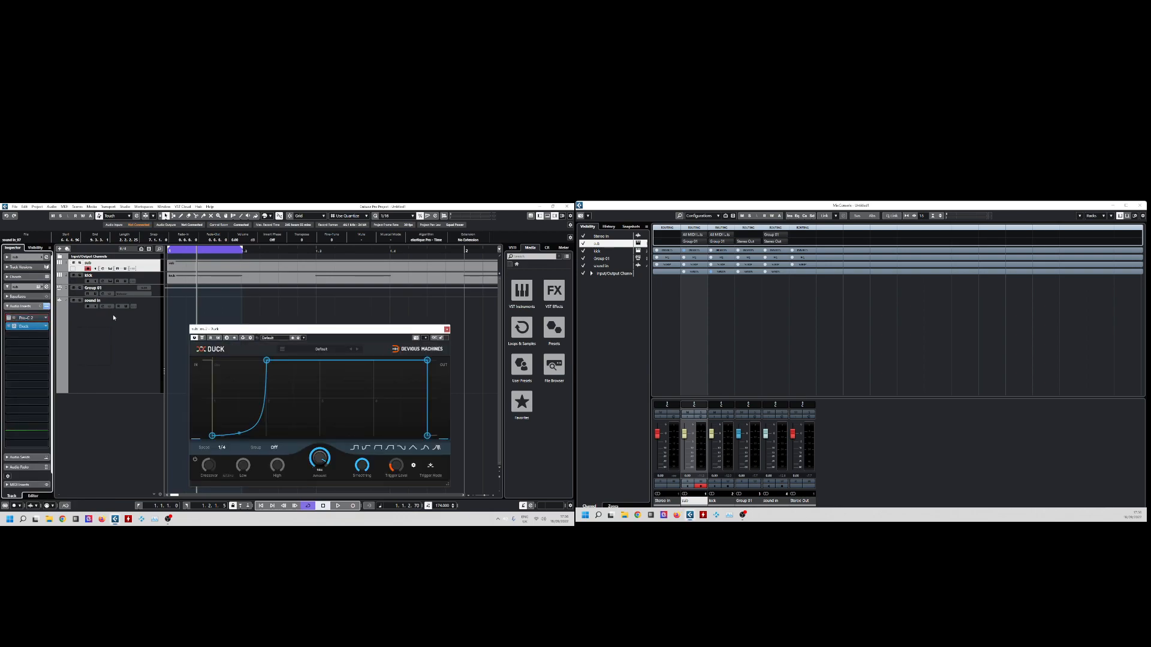
Enable the side-chain input of Duck and add the kick track as its side-chain source.
left_click(244, 338)
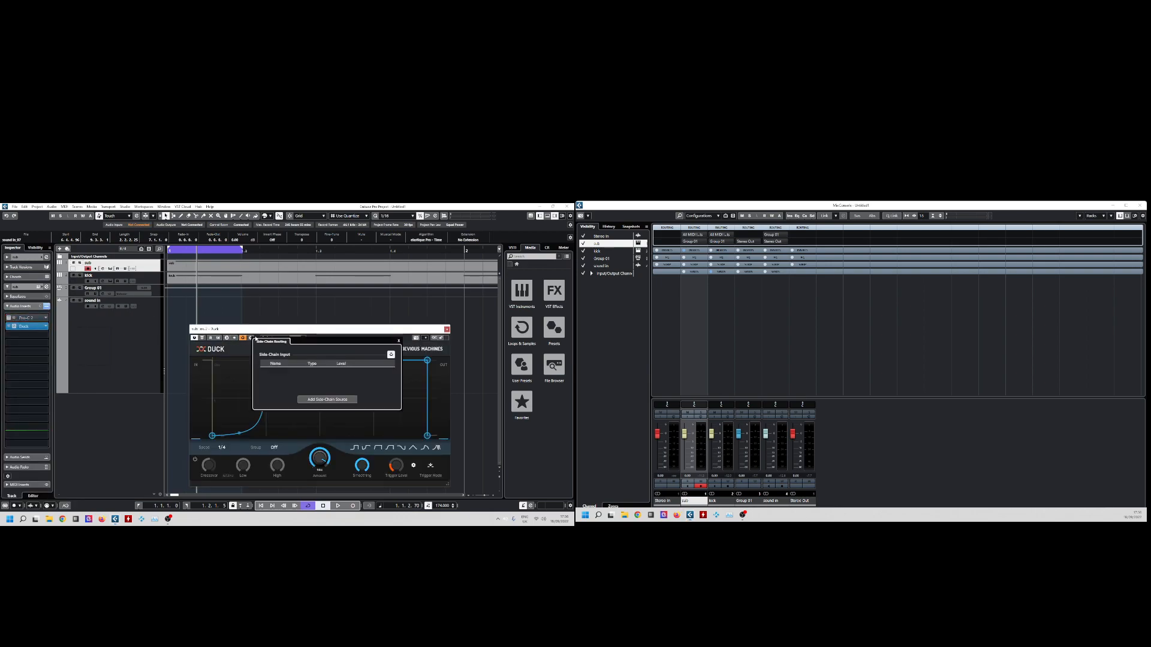
left_click(328, 400)
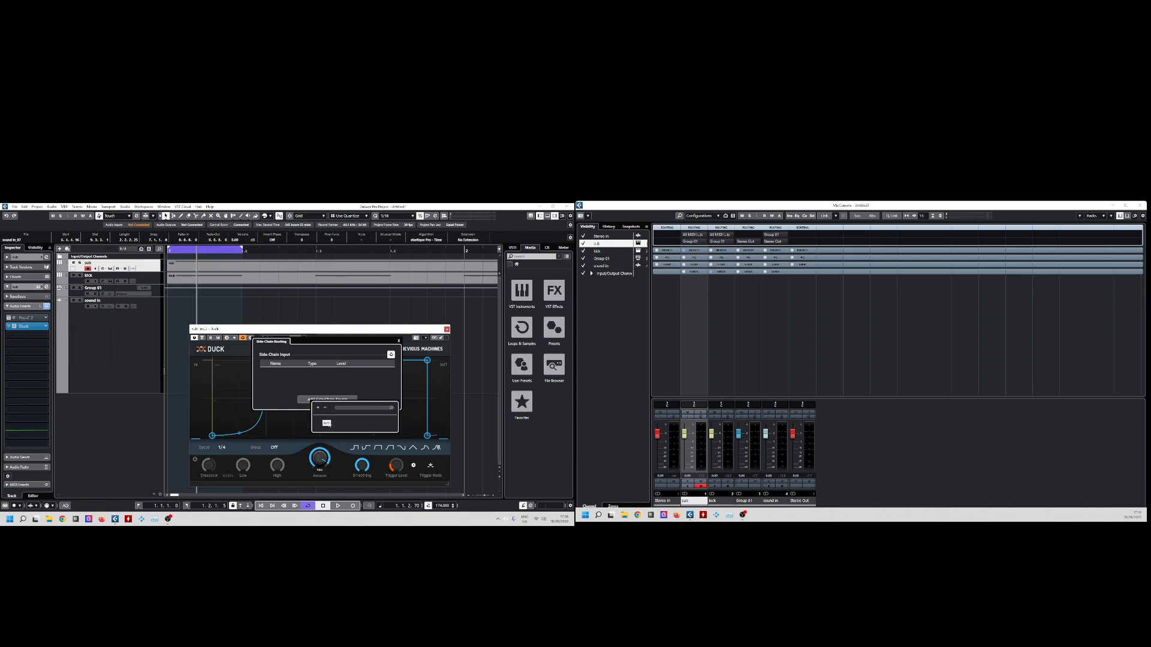
left_click(330, 422)
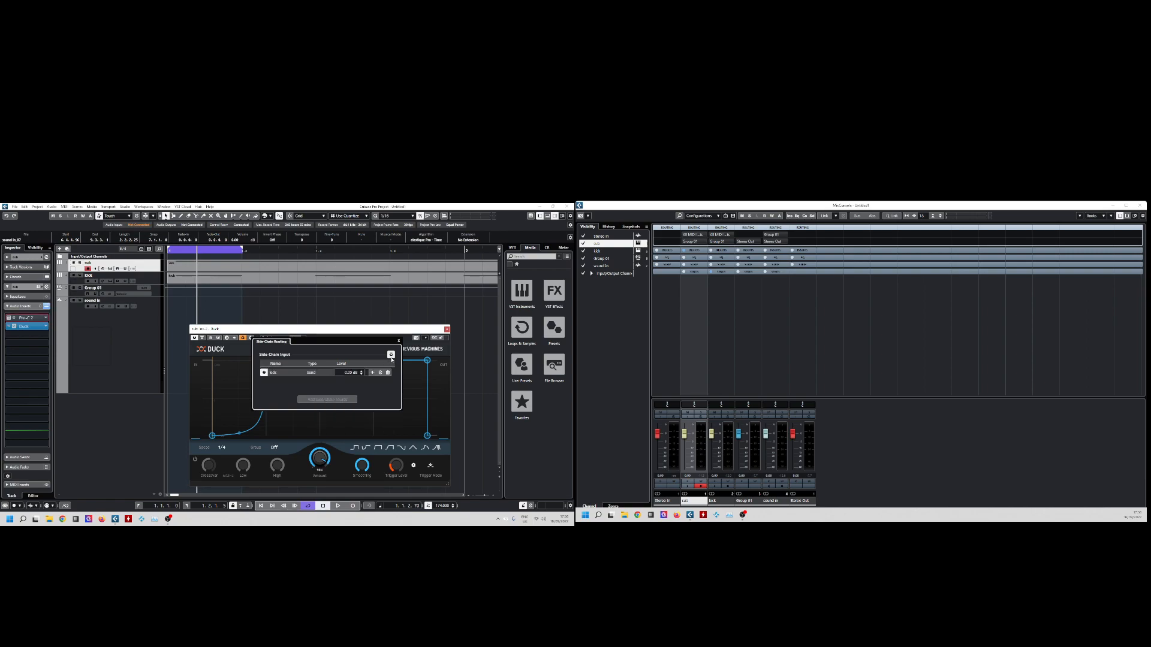
left_click(420, 331)
key("space")
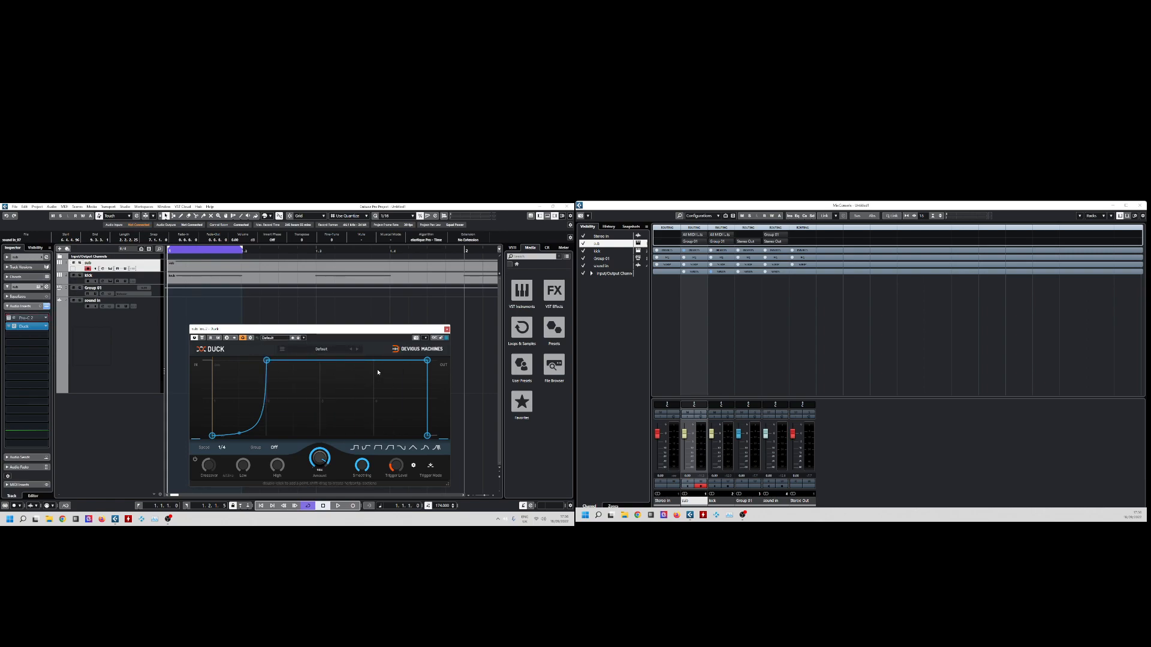
left_click(250, 338)
left_click(377, 336)
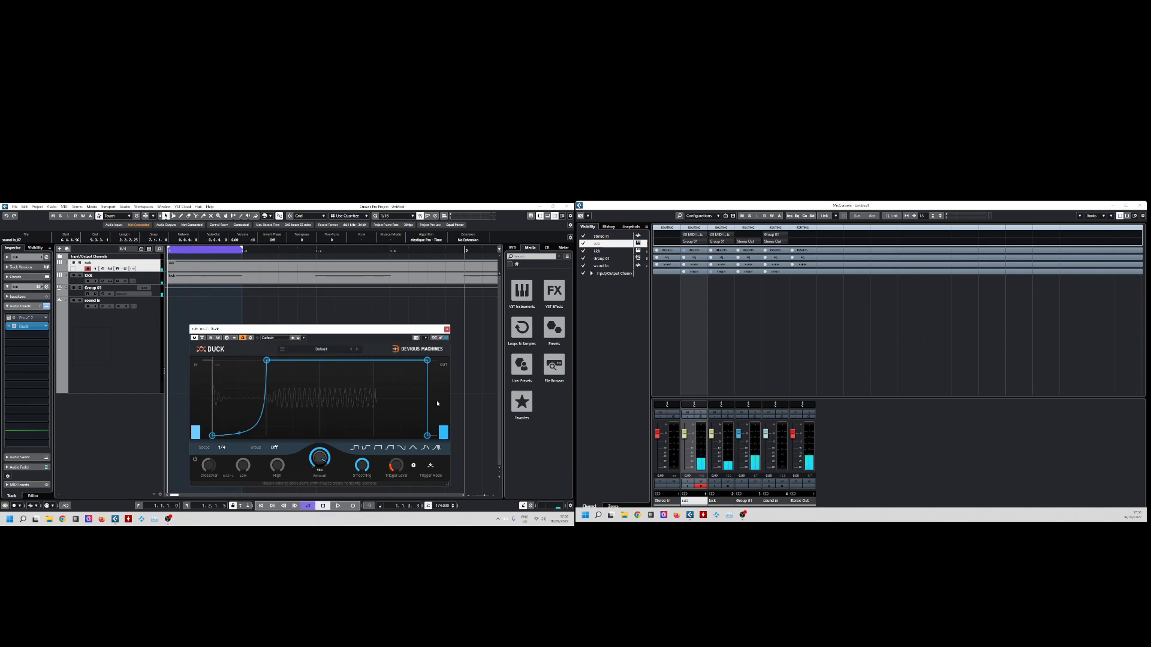
Fine-tune the upper attack point of Duck's volume curve and try its smoothing during loop playback, finishing with Duck closed.
key("space")
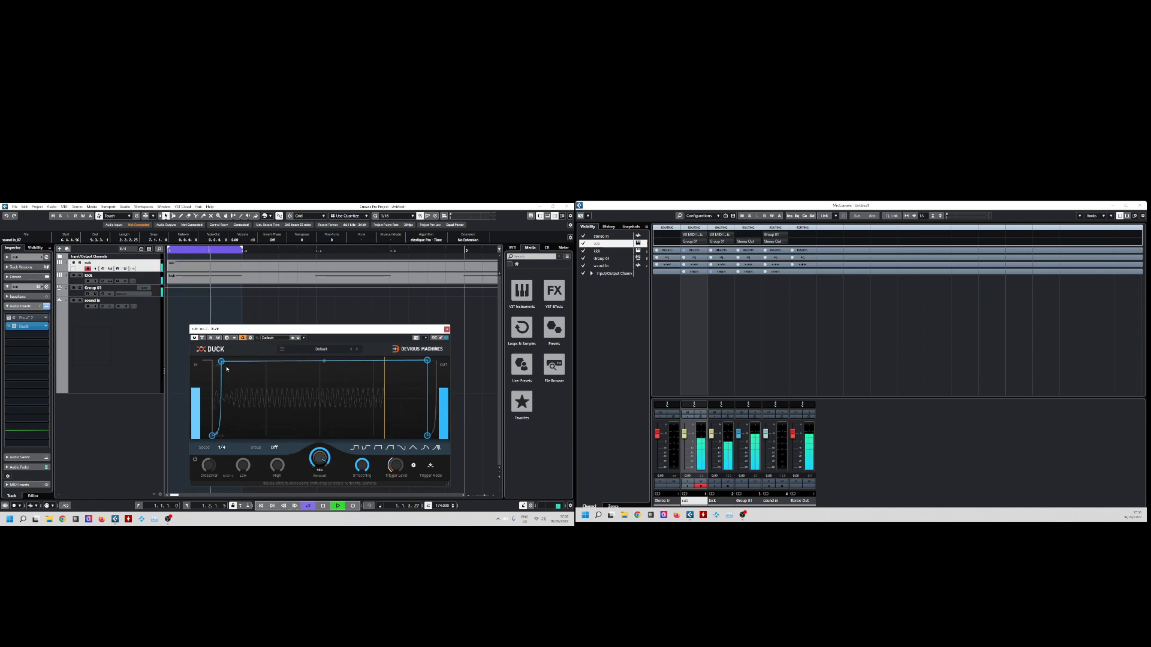
mouse_move(266, 361)
left_mouse_down()
mouse_move(362, 361)
mouse_move(268, 363)
left_mouse_up()
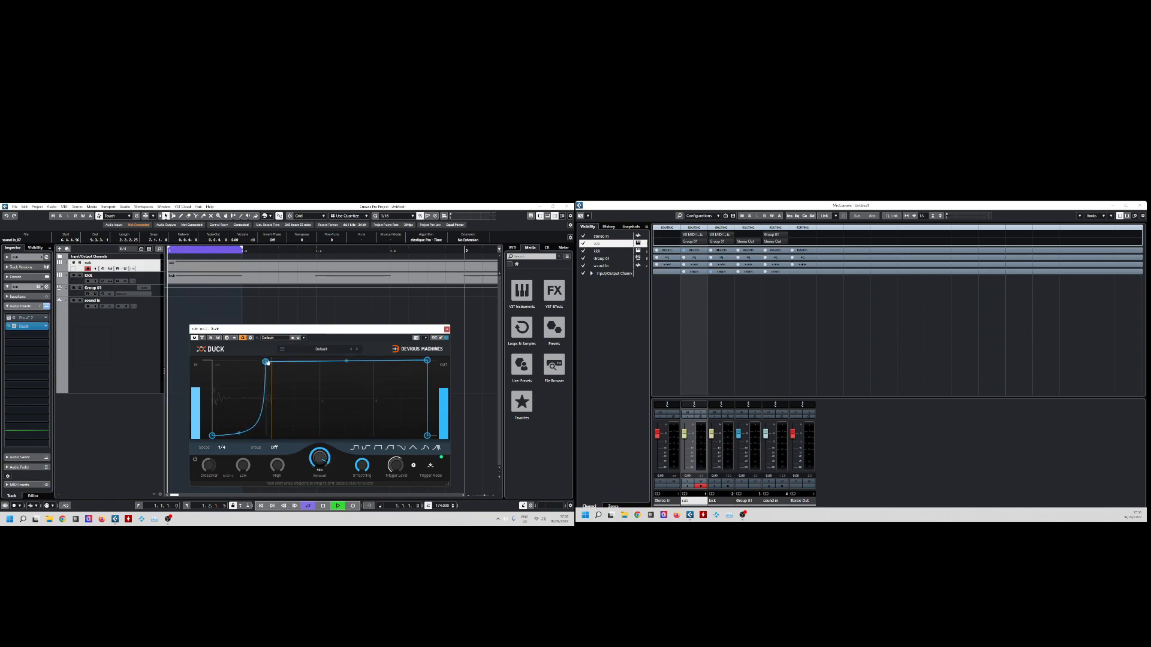
left_click_drag(366, 468, 365, 480)
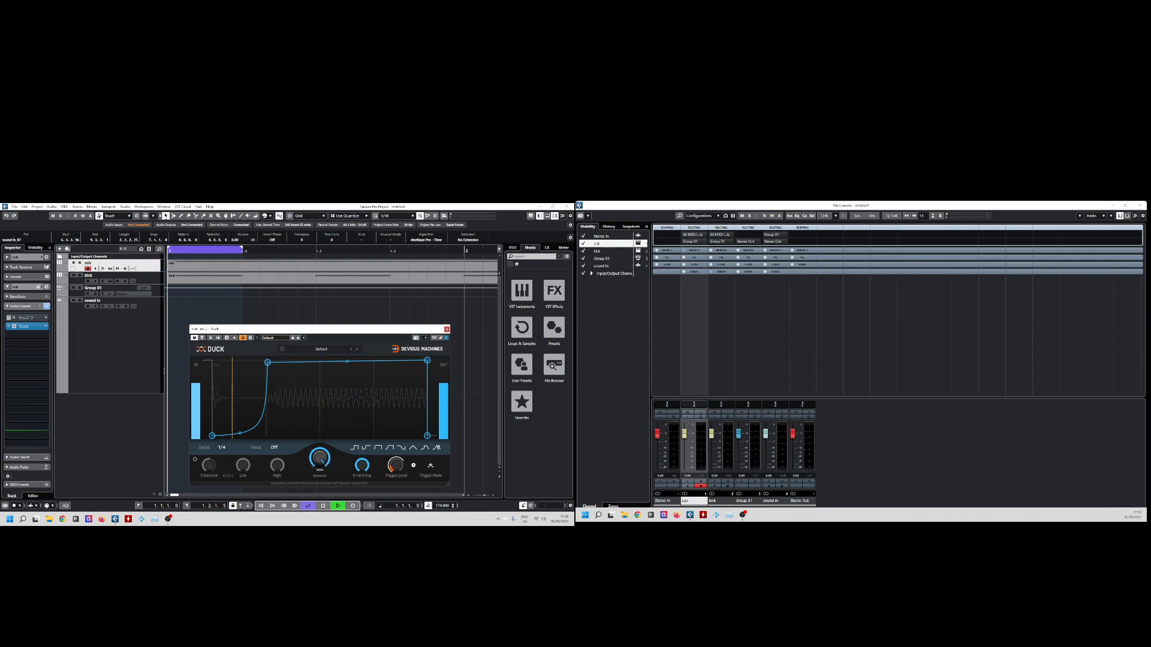
key("space")
left_click(447, 330)
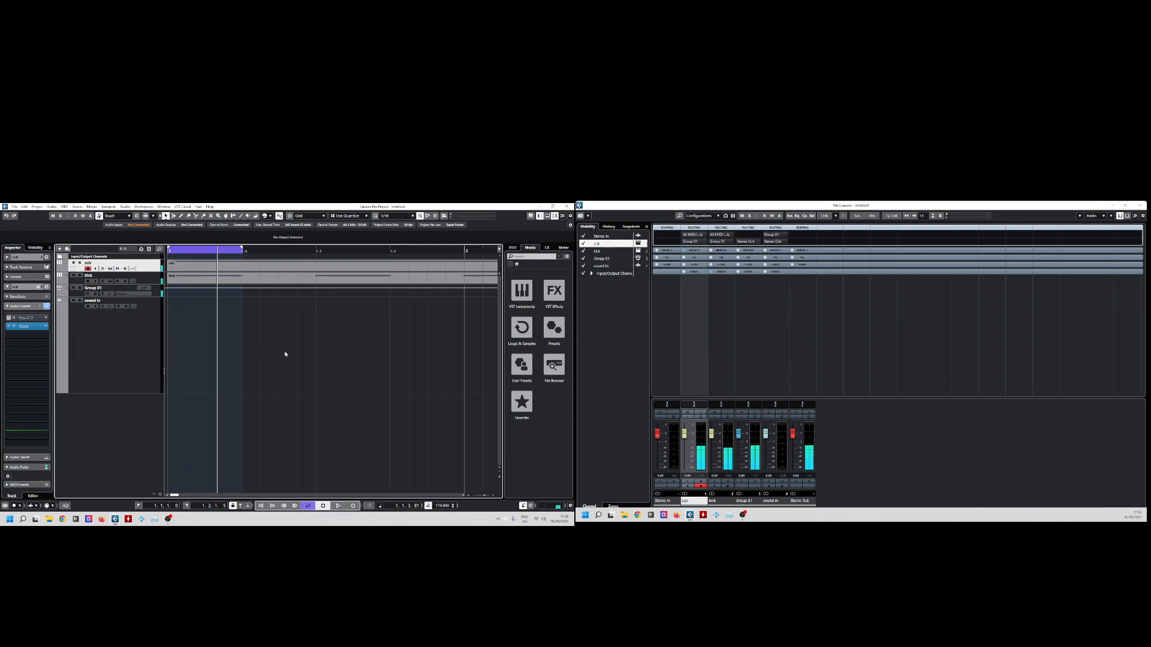
Extend the loop range from bar 1 to just past bar 10 and delete the recorded take on the sound in track.
scroll(208, 245, "down", 5)
scroll(208, 246, "down", 4)
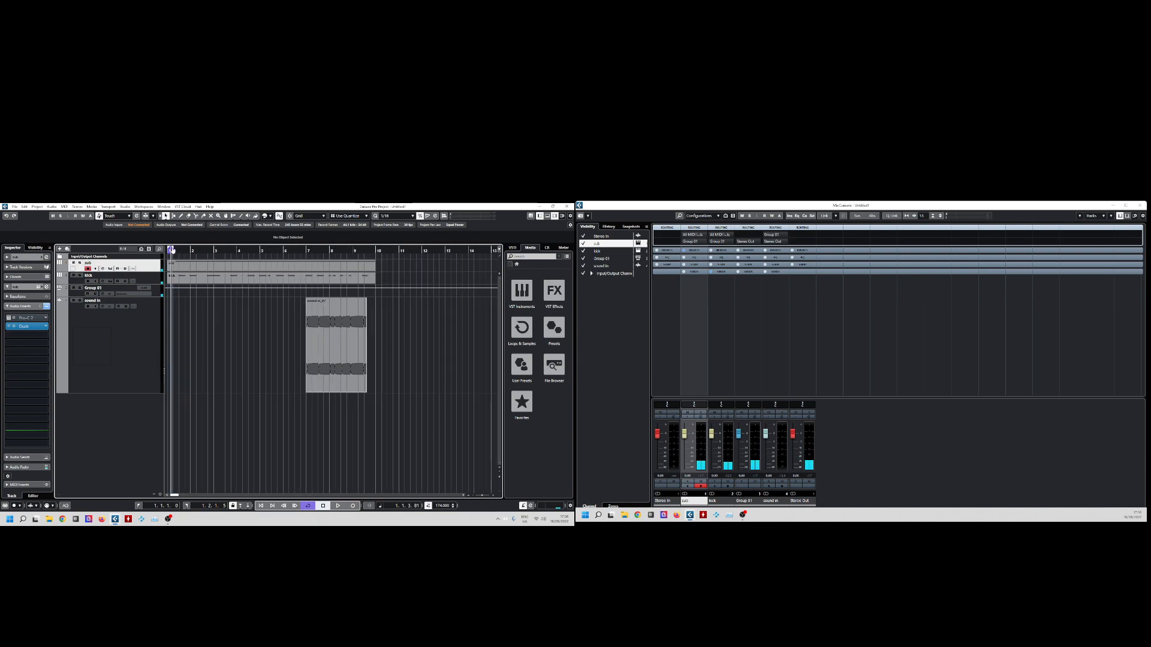
left_click_drag(172, 249, 392, 249)
left_click(365, 339)
key("Delete")
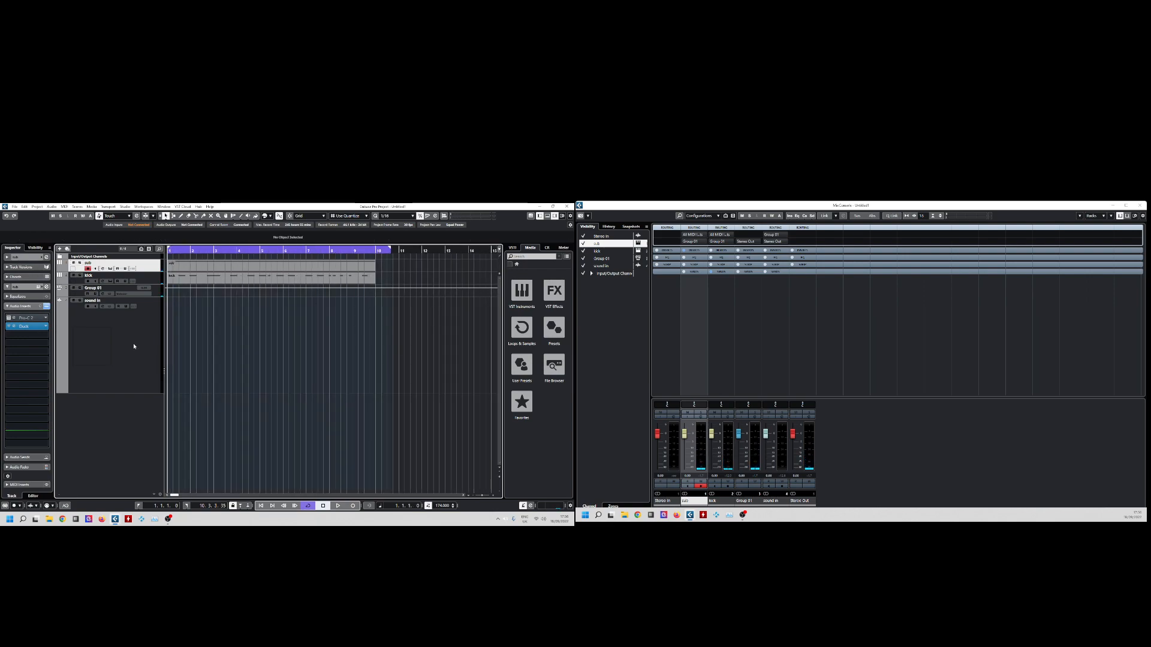
Render the sub and kick tracks in place to new audio tracks.
left_click(144, 350)
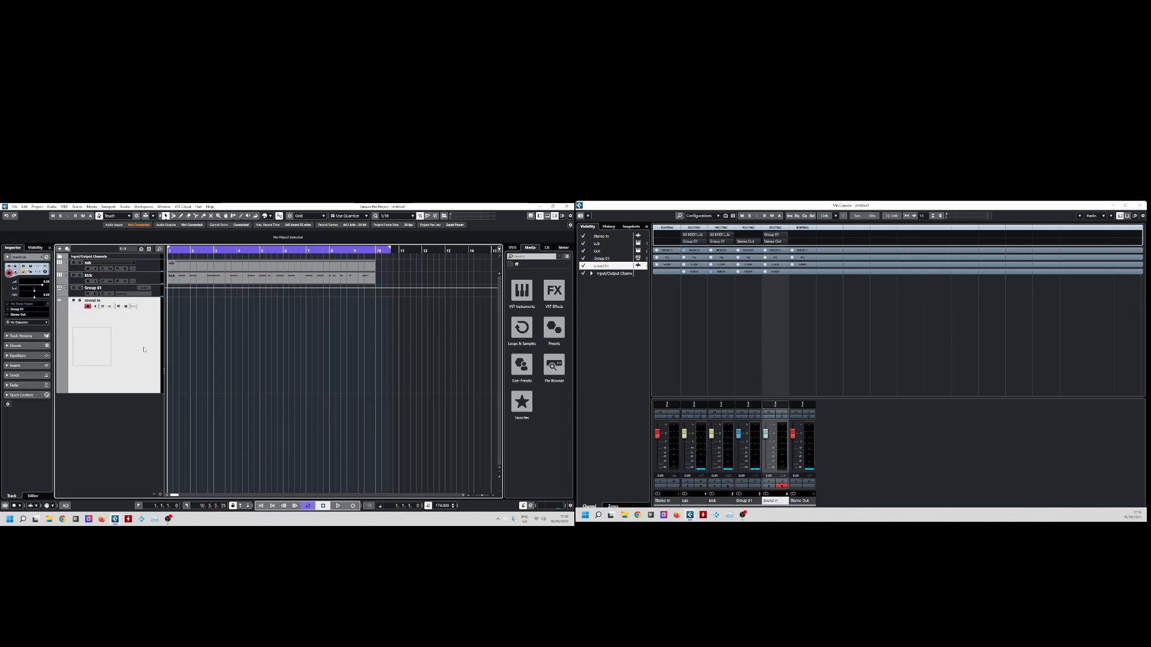
left_click(157, 290)
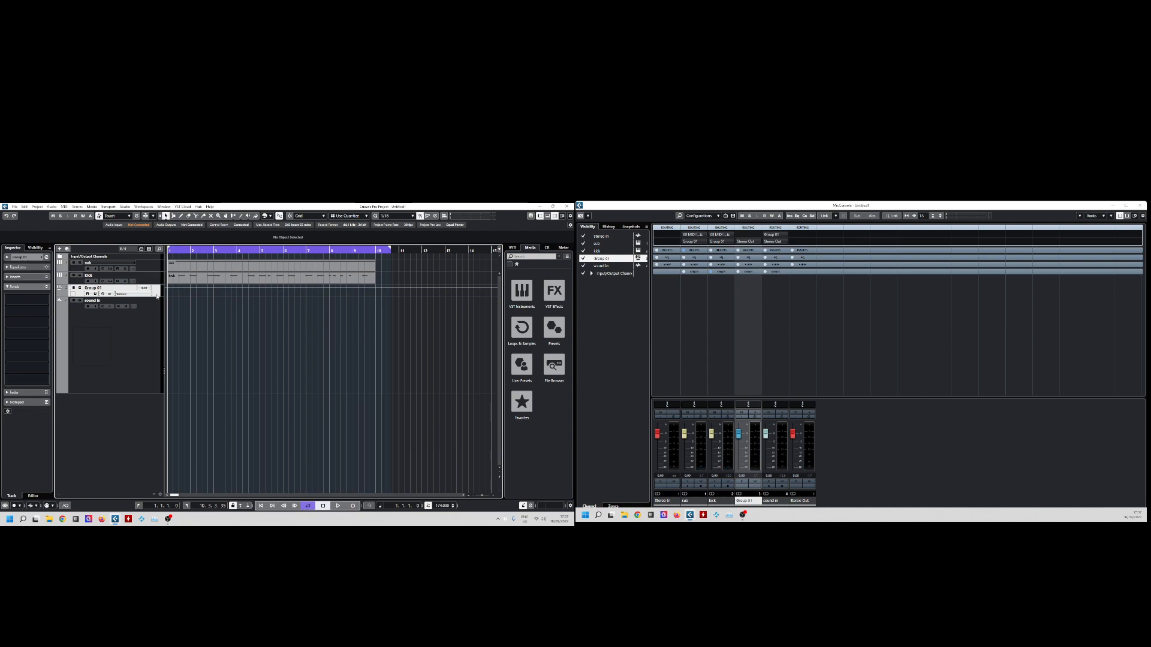
left_click(130, 339)
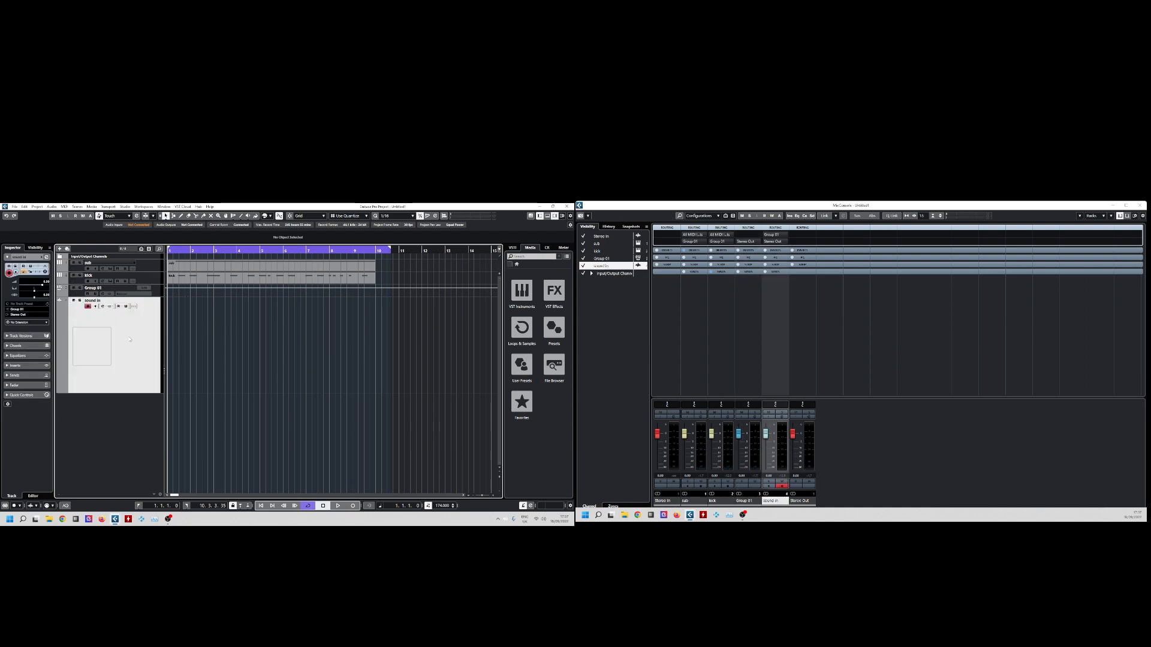
left_click(157, 264)
left_click(153, 279, "ctrl")
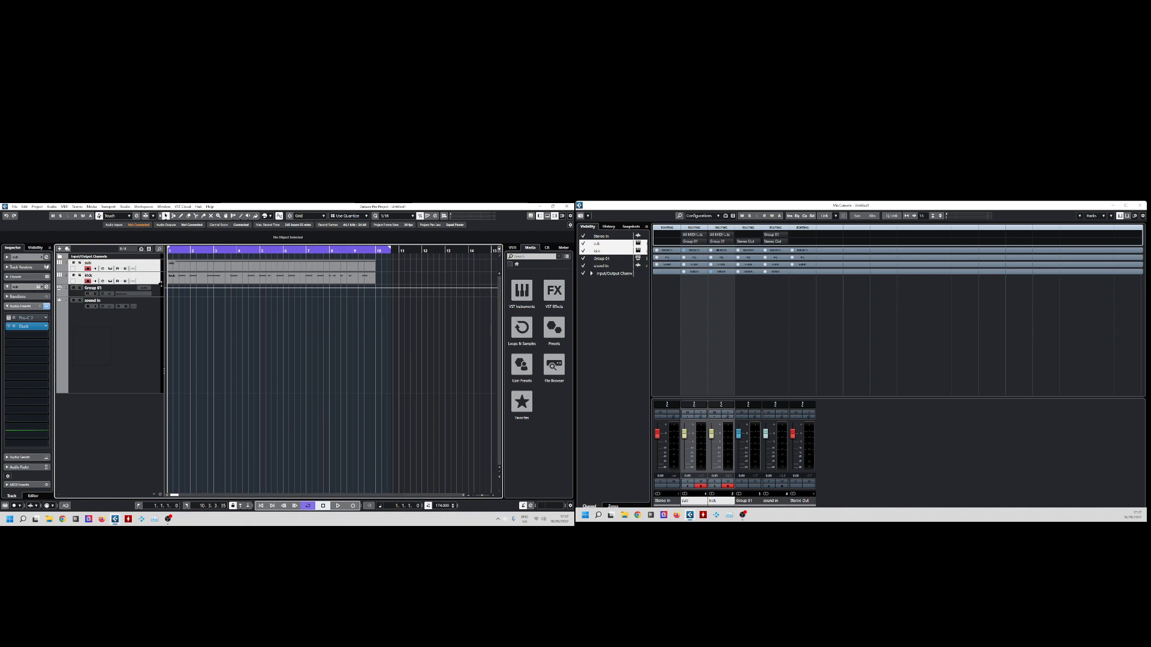
key("alt+shift+r")
key("Return")
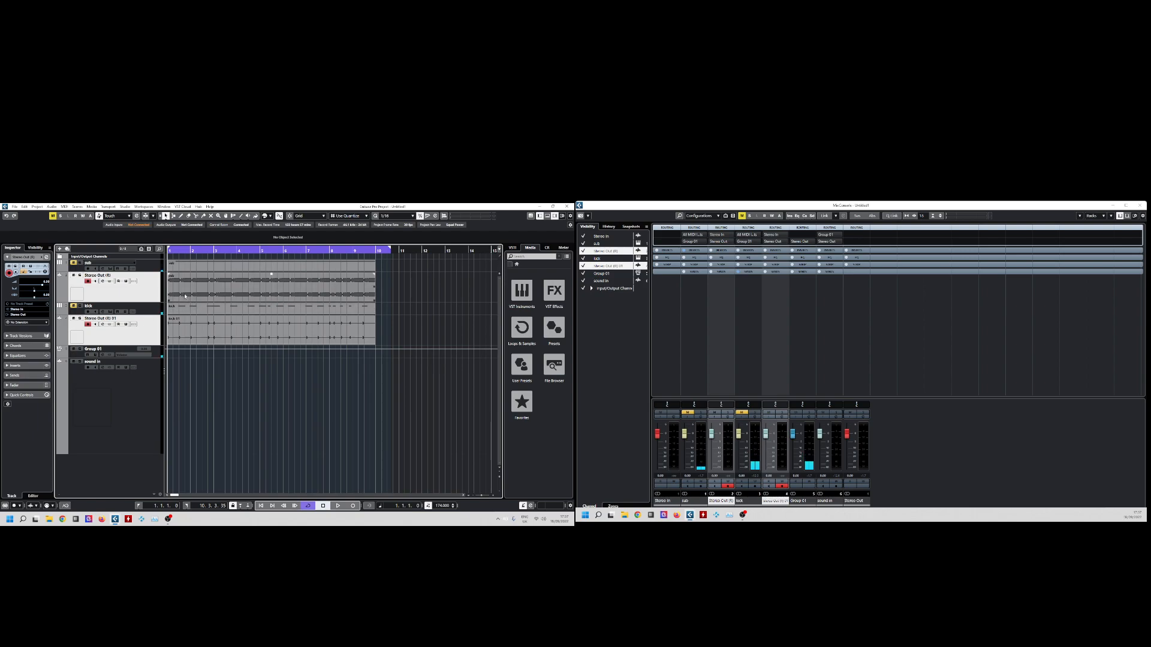
Examine the rendered sub and kick waveforms closely at the start of bar 1.
key("h")
key("h")
key("h")
key("h")
key("h")
key("h")
key("h")
key("h")
key("h")
key("h")
key("h")
key("h")
key("h")
key("h")
key("h")
key("h")
key("h")
key("h")
key("h")
key("h")
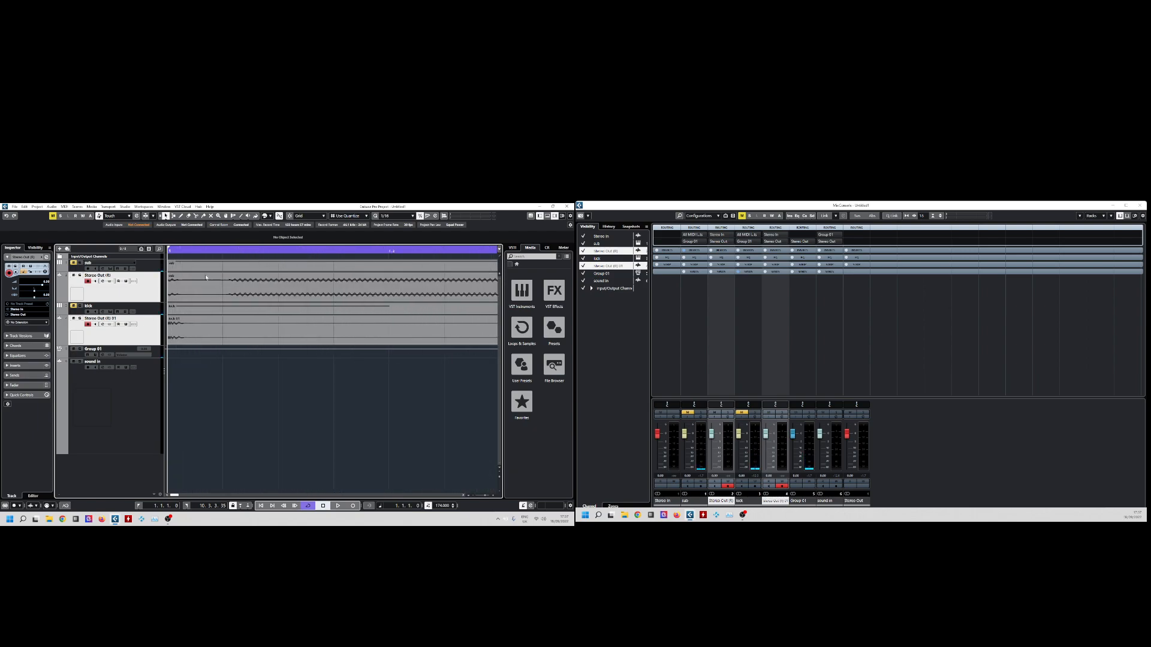
Solo the rendered sub track and audition its beginning.
left_click(183, 290)
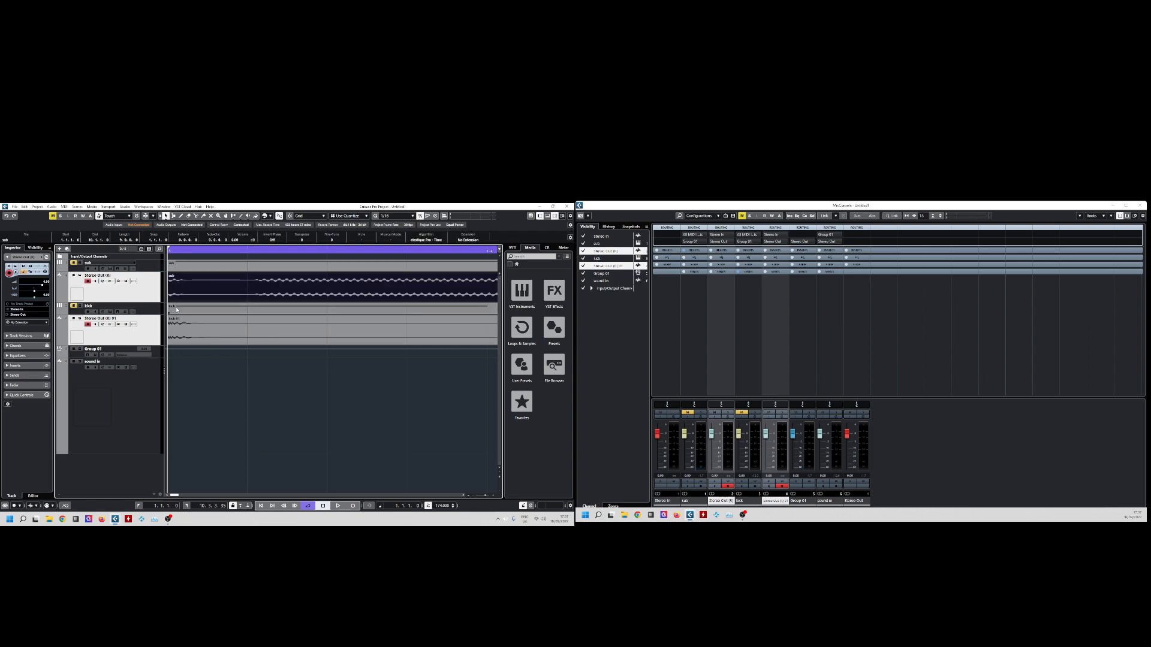
key("s")
key("space")
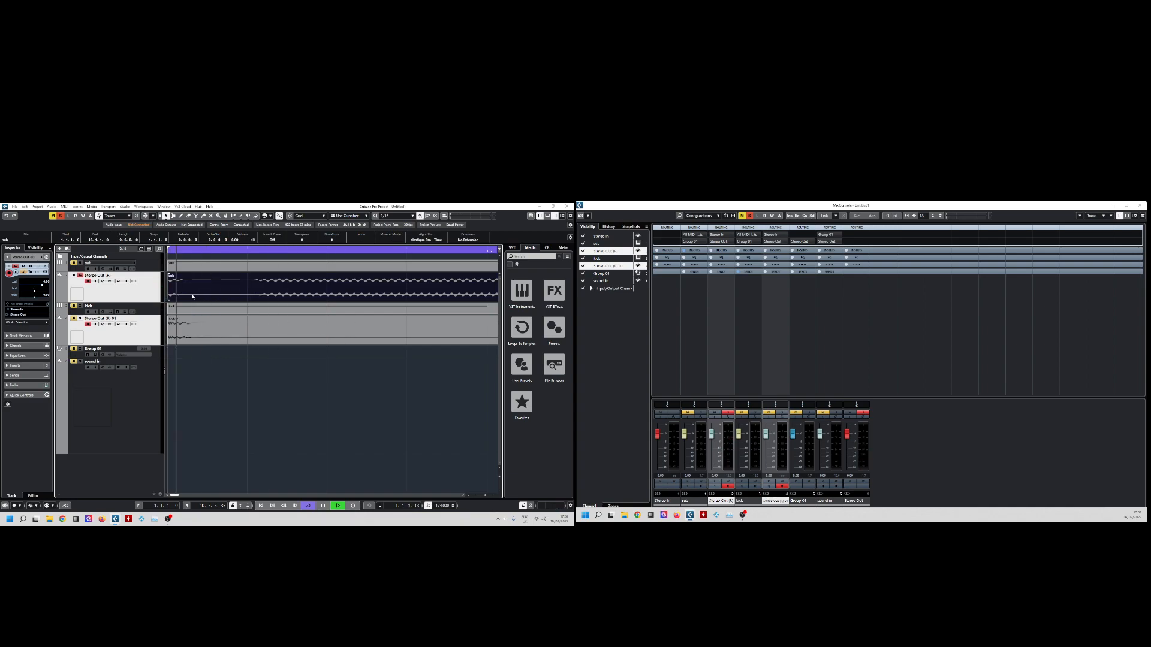
key("space")
Trim the rendered sub clip to its first short section, removing everything after the first ducked portion.
right_click(278, 289)
left_click(271, 290)
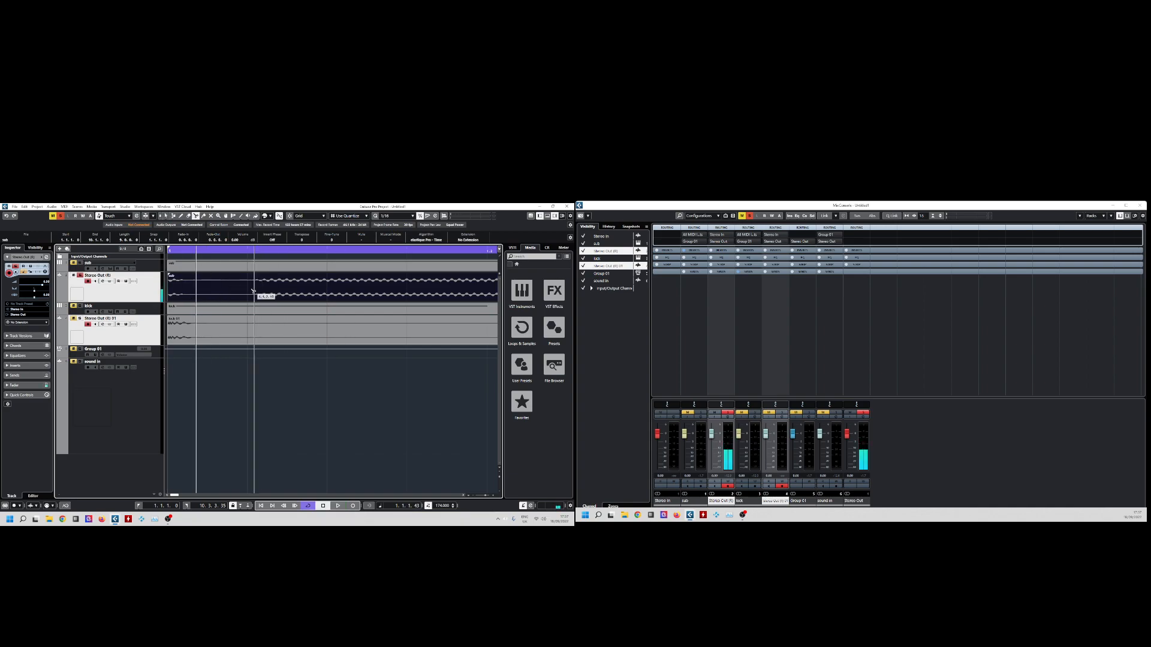
left_click(258, 291)
Audition the trimmed sub clip, the rendered kick with the sub muted, and both rendered tracks soloed together.
key("space")
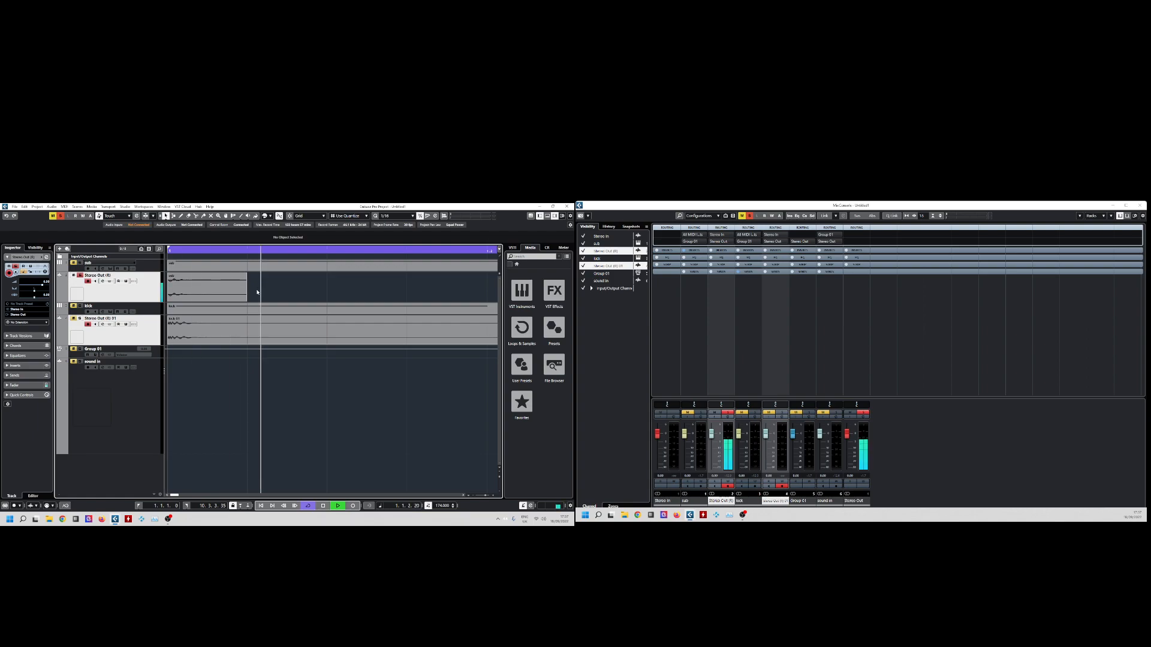
key("space")
left_click(73, 275)
key("space")
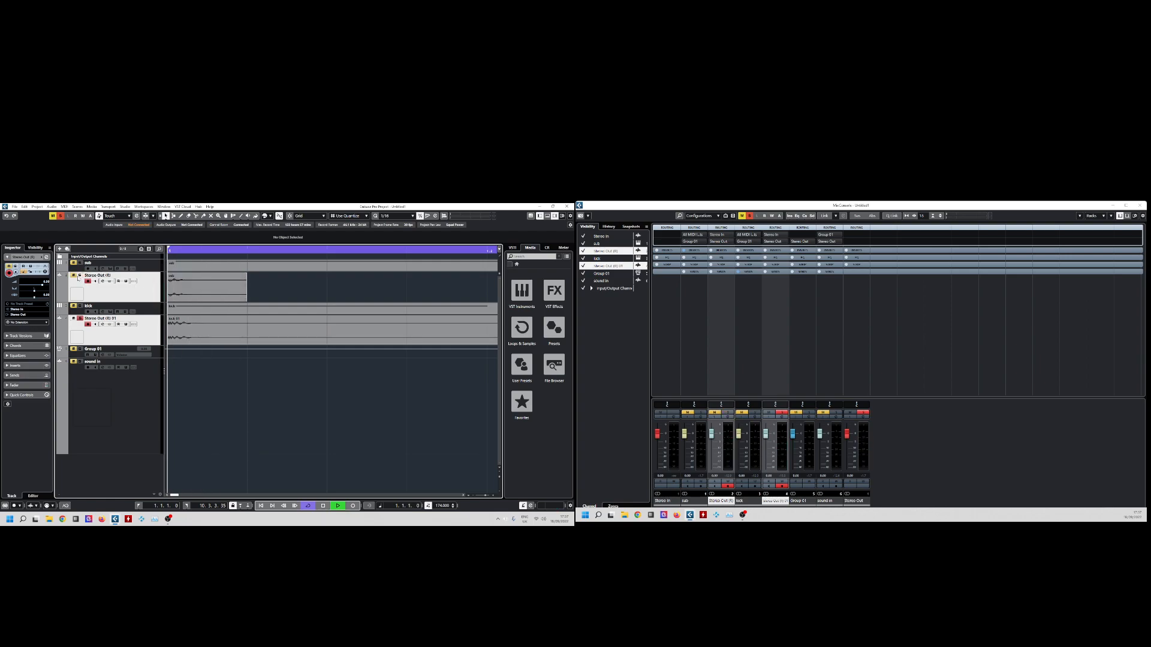
left_click(79, 275)
left_click(186, 292)
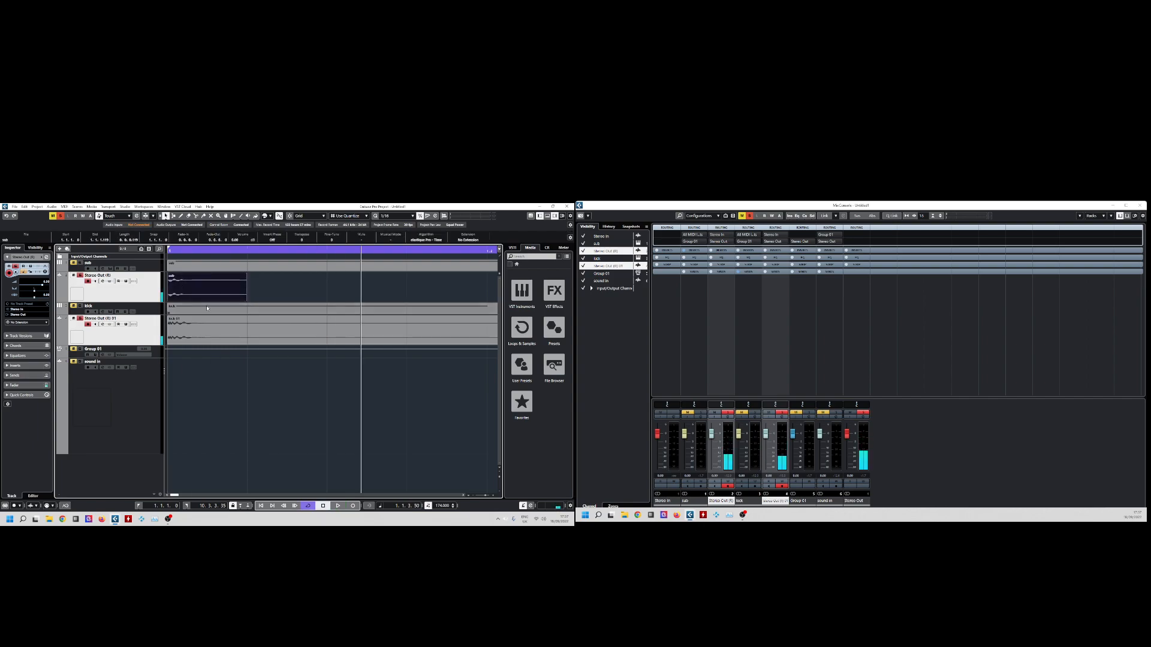
Undo the trim and the in-place rendering of the sub and kick tracks.
key("ctrl+z")
key("ctrl+z")
key("ctrl+z")
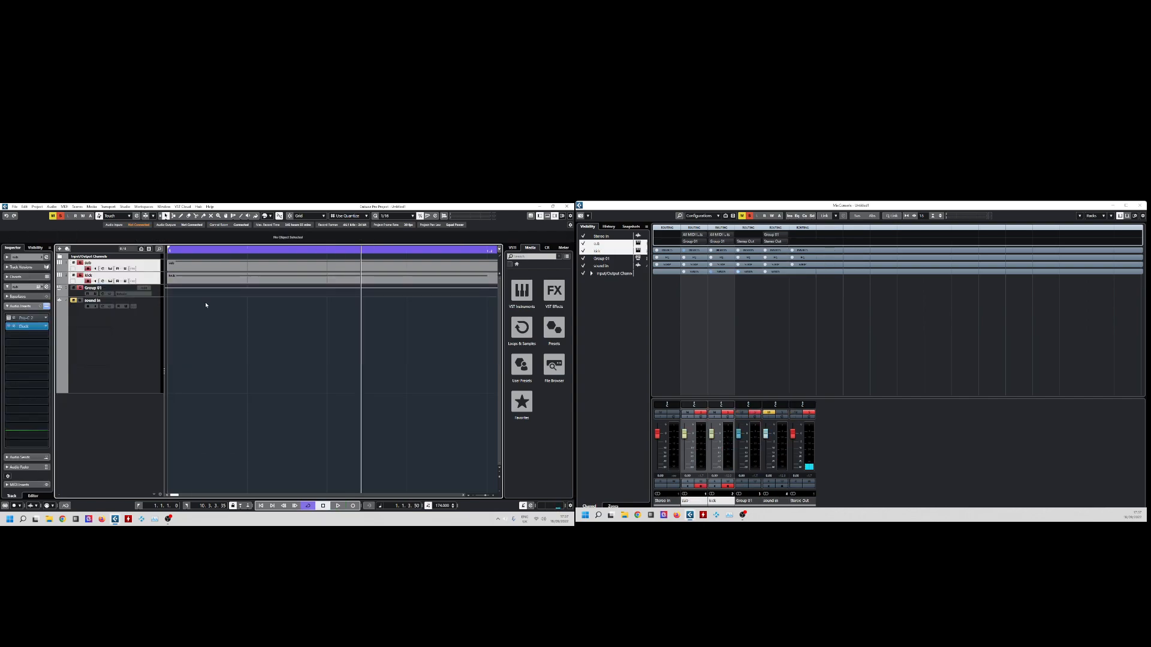
Reopen Duck on the sub track and shape a short curved drop at the end of its volume curve.
left_click(145, 344)
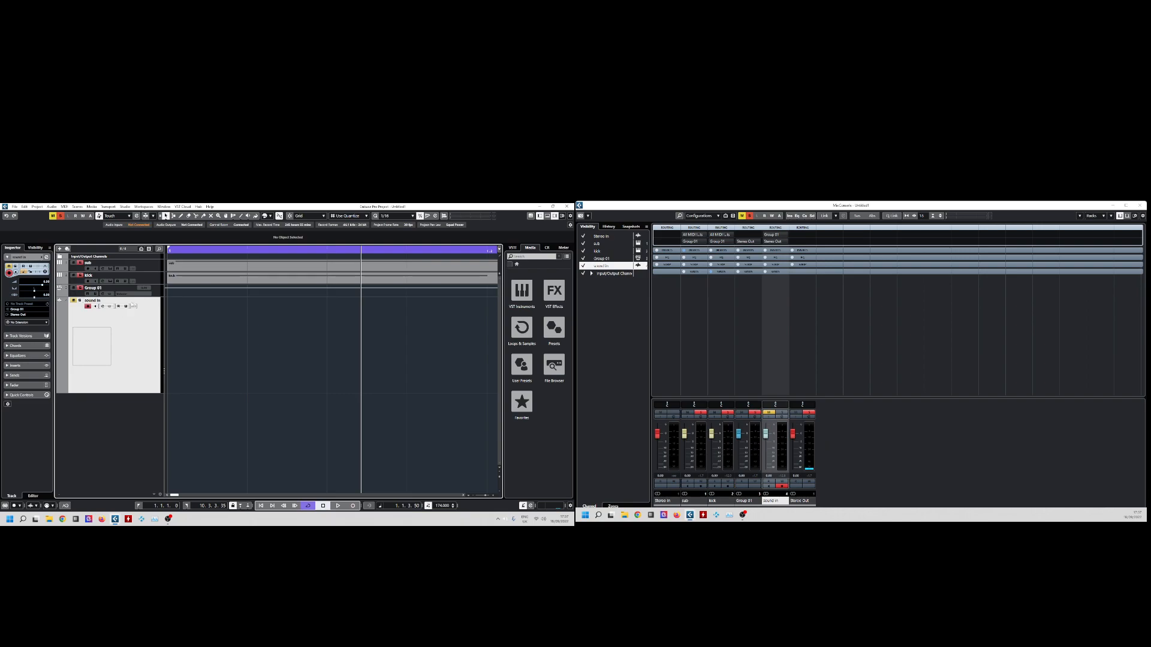
left_click(152, 291)
left_click(154, 281)
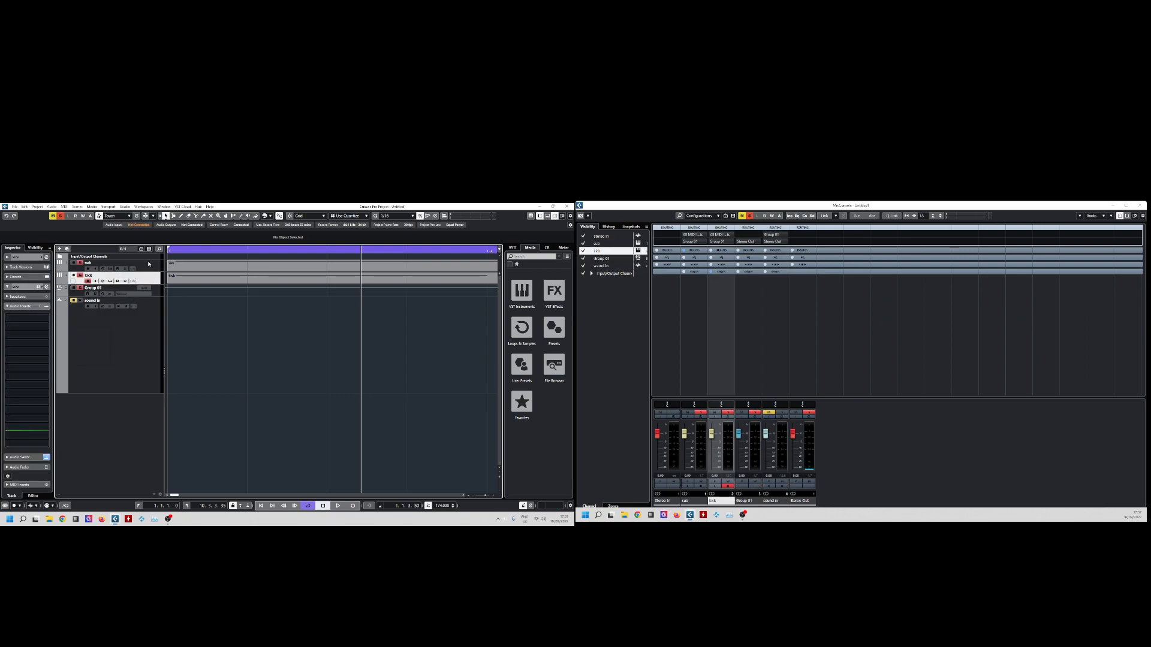
left_click(149, 264)
left_click(24, 326)
left_click_drag(427, 361, 393, 360)
left_click_drag(410, 408, 410, 421)
left_click_drag(393, 360, 418, 360)
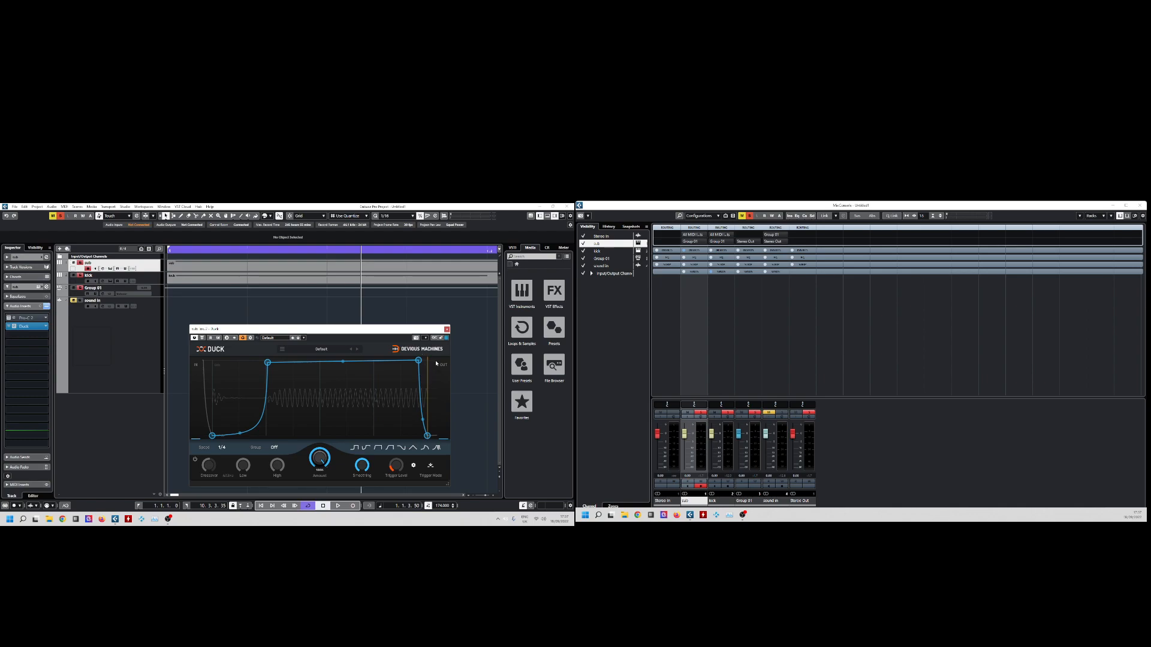
Audition the ducked sub with the kick, close Duck, and play the first bars of the wider arrangement.
key("space")
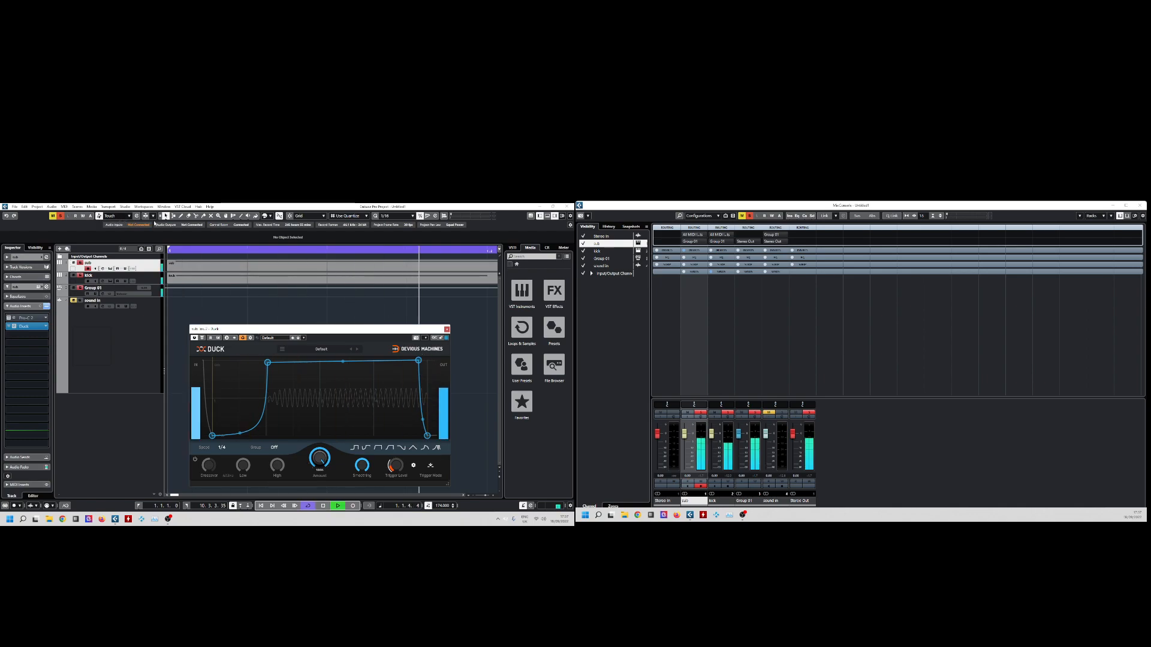
left_click(447, 329)
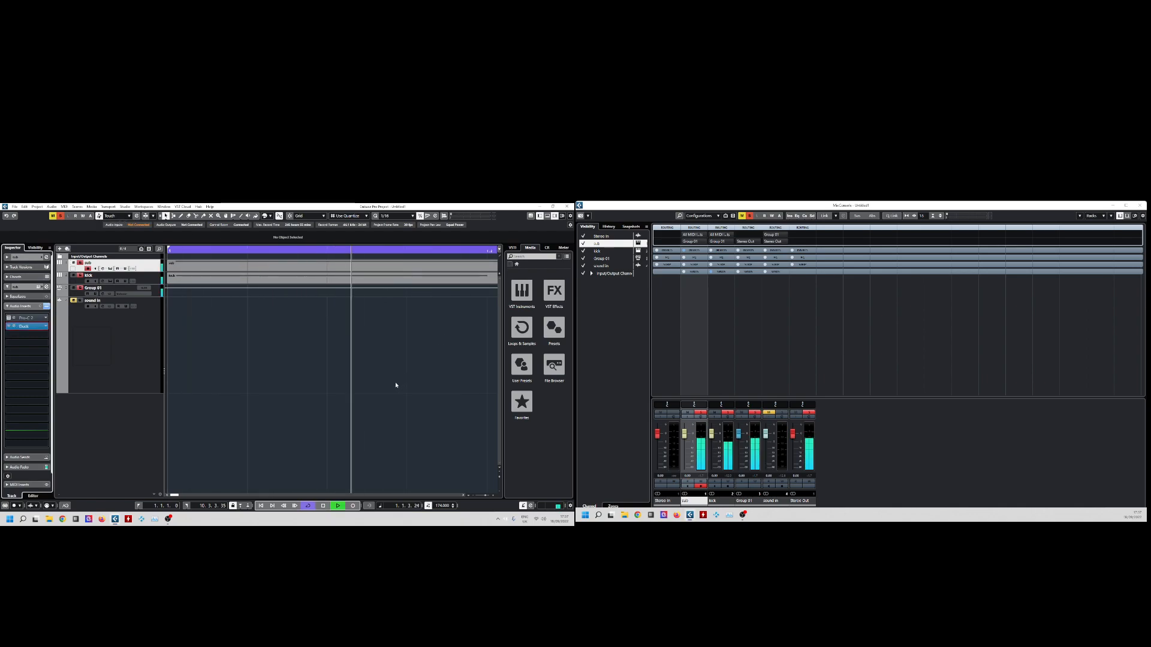
key("space")
key("g")
key("g")
key("g")
key("g")
key("g")
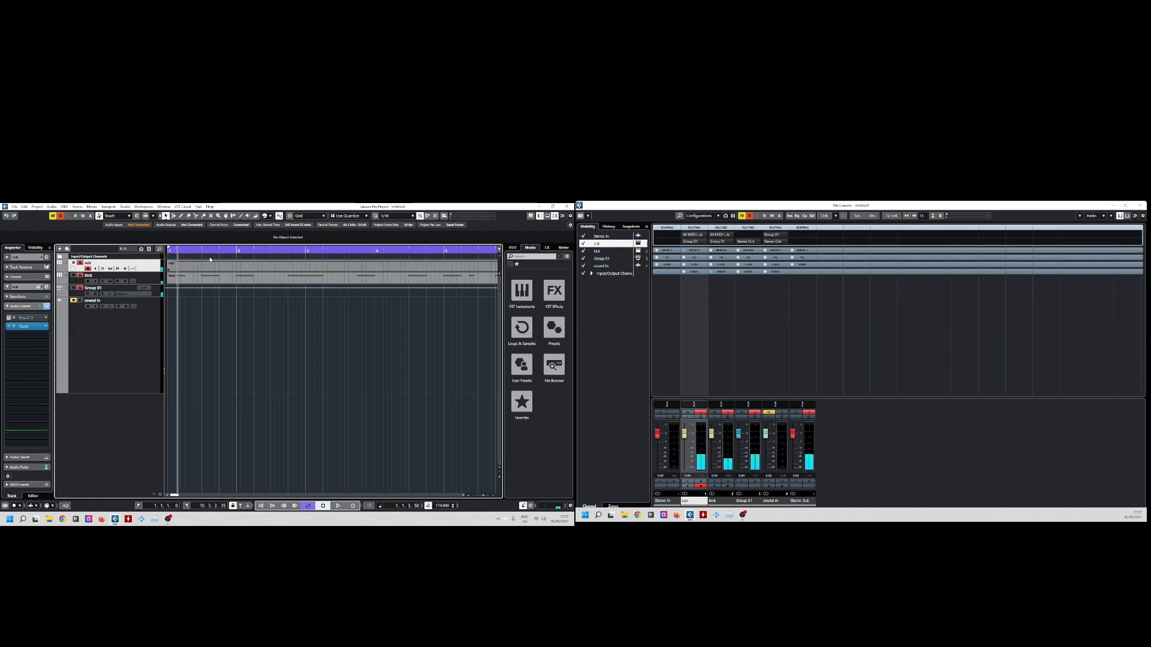
key("space")
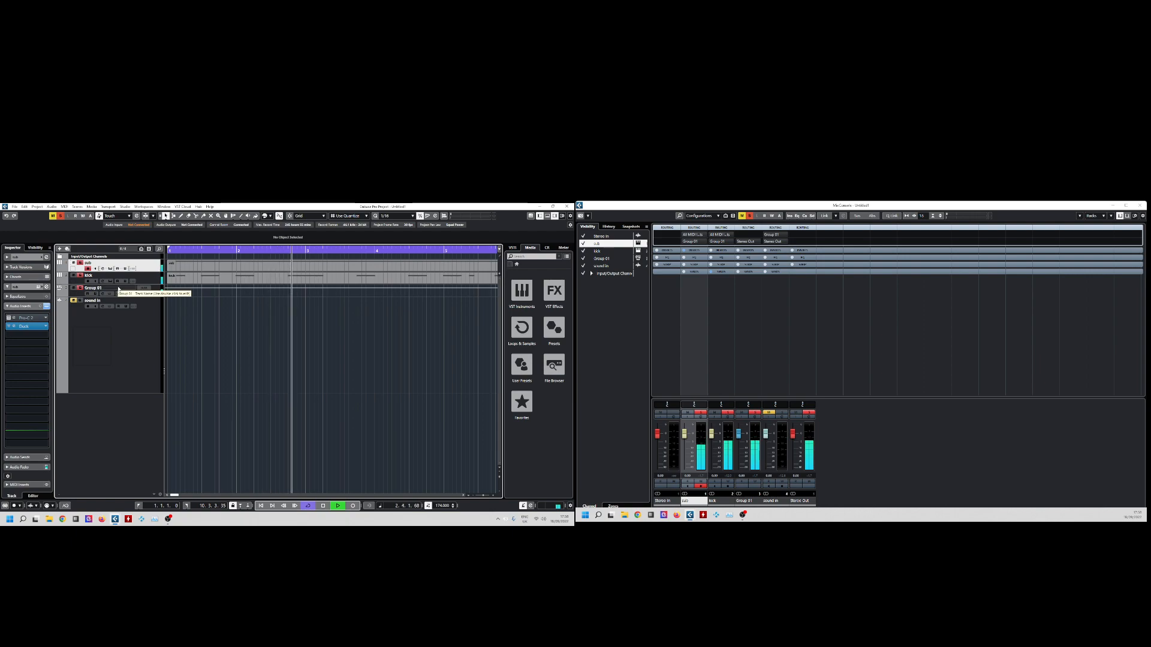
key("space")
Reopen Duck on the sub track, make its volume curve recover earlier during playback, and close Duck.
left_click(40, 287)
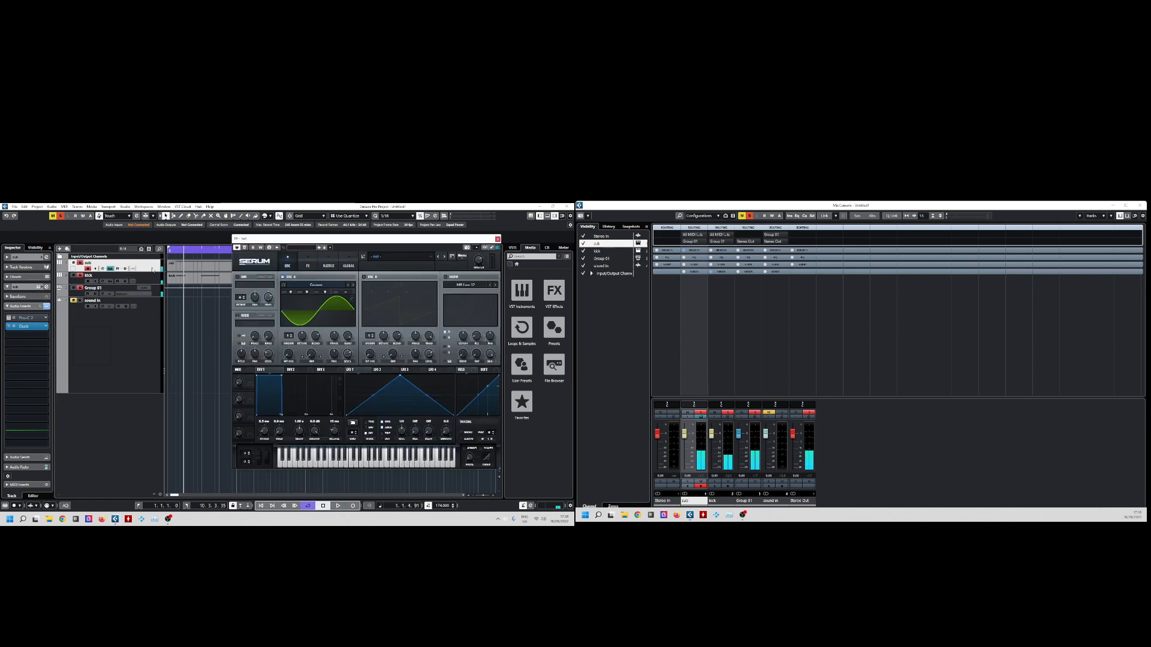
left_click(160, 279)
left_click(152, 262)
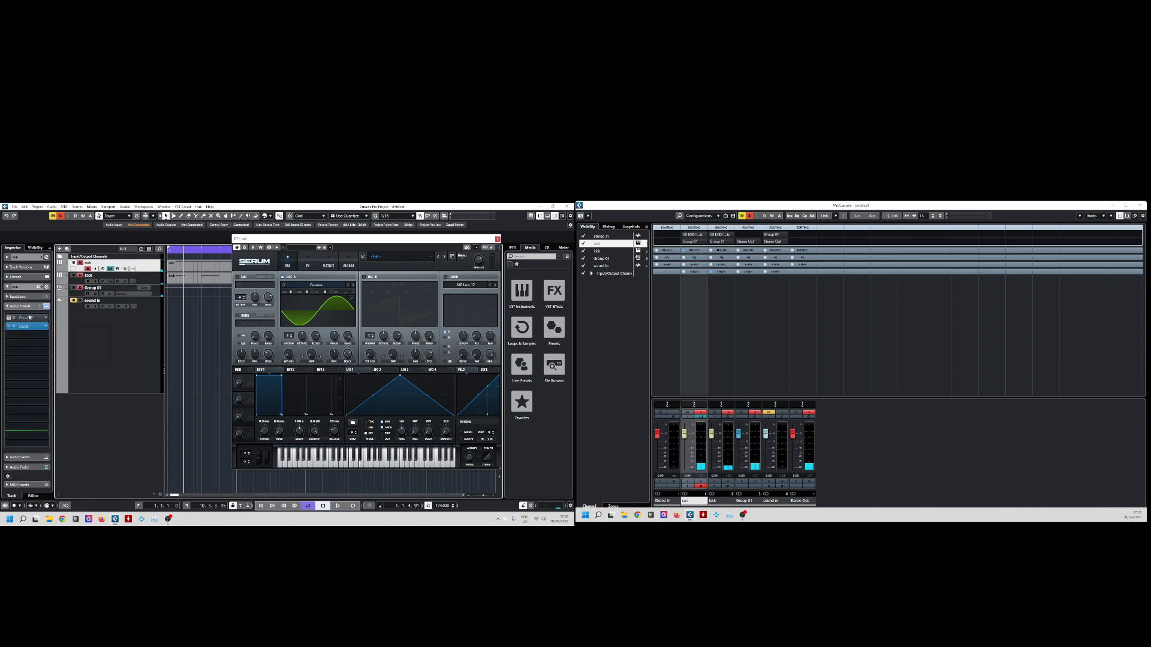
left_click(27, 328)
key("space")
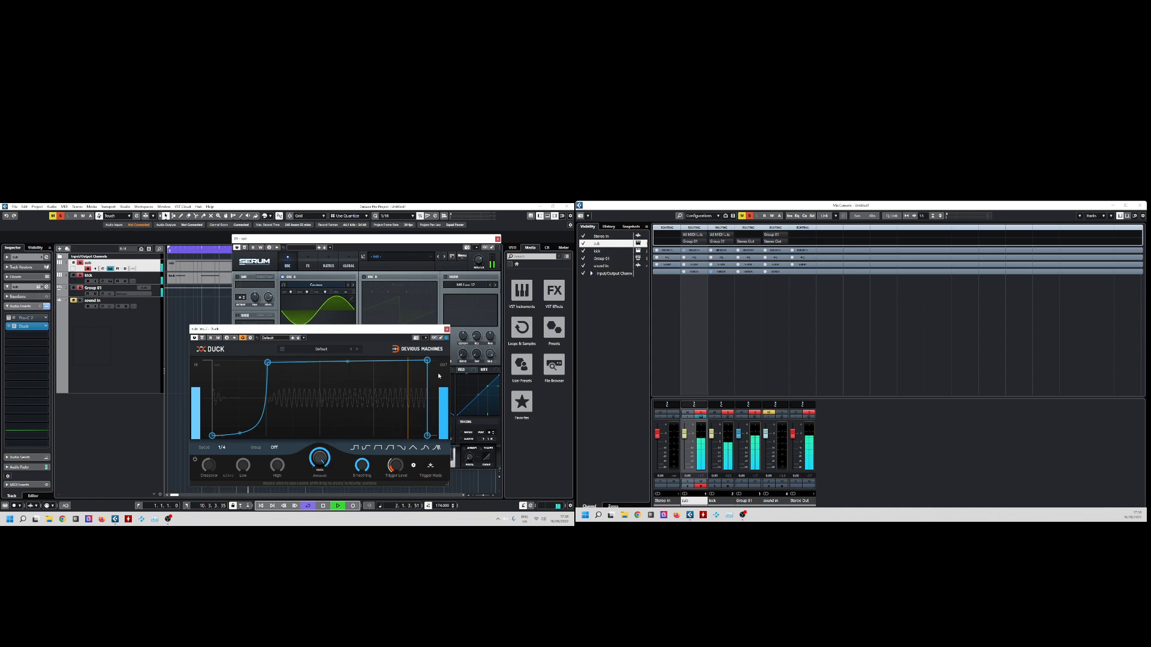
left_click_drag(429, 362, 426, 360)
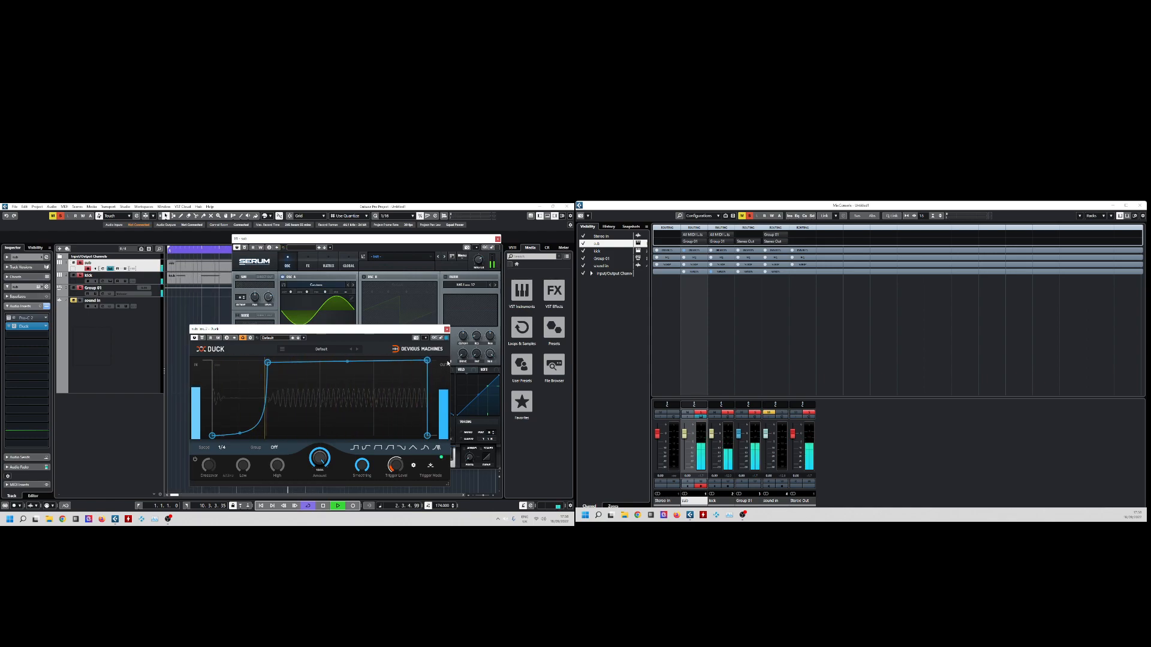
left_click_drag(278, 364, 244, 360)
key("space")
left_click(446, 329)
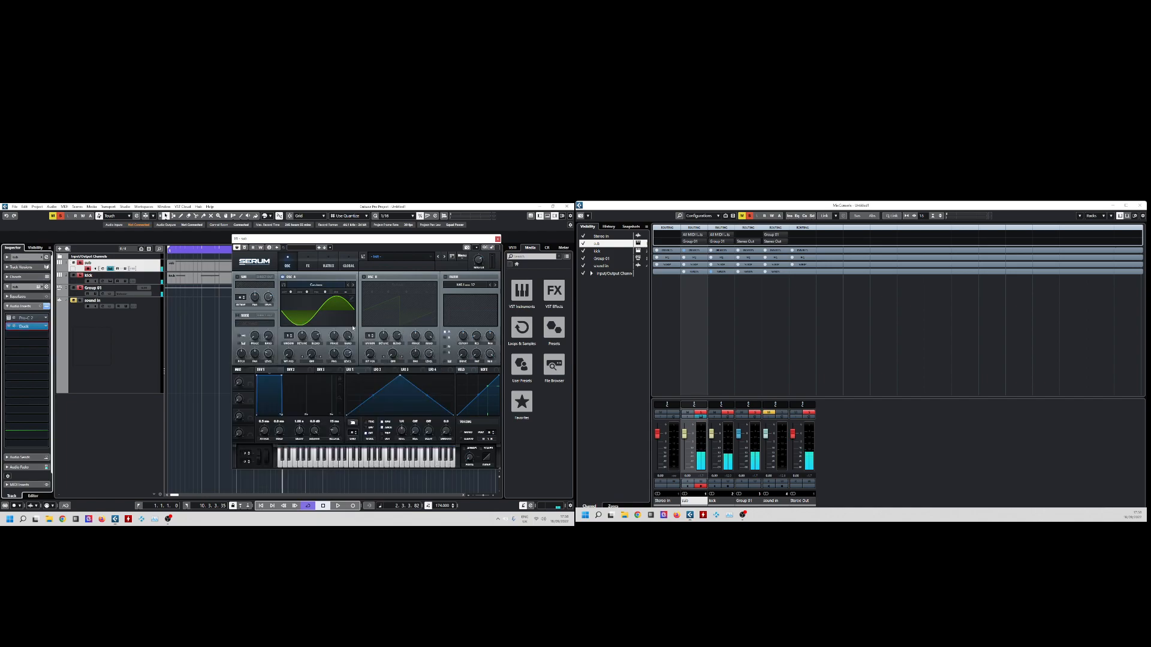
Search the FX chain presets for "sc" and load HARD SC onto the sub track's inserts.
left_click(159, 280)
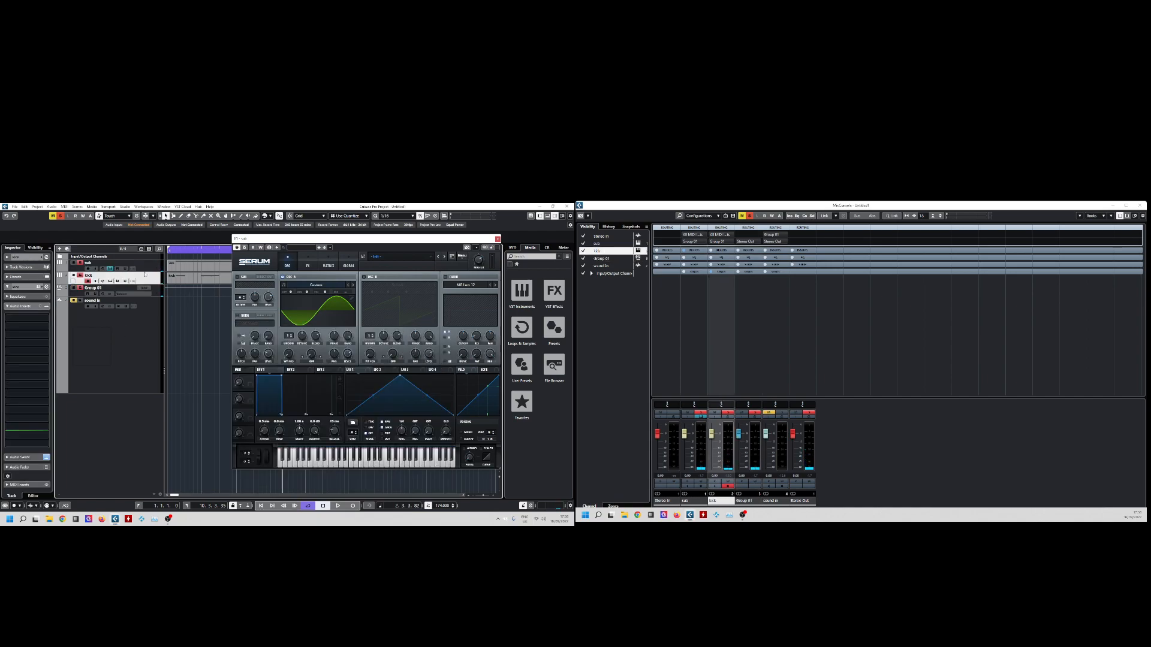
left_click(151, 264)
left_click(42, 306)
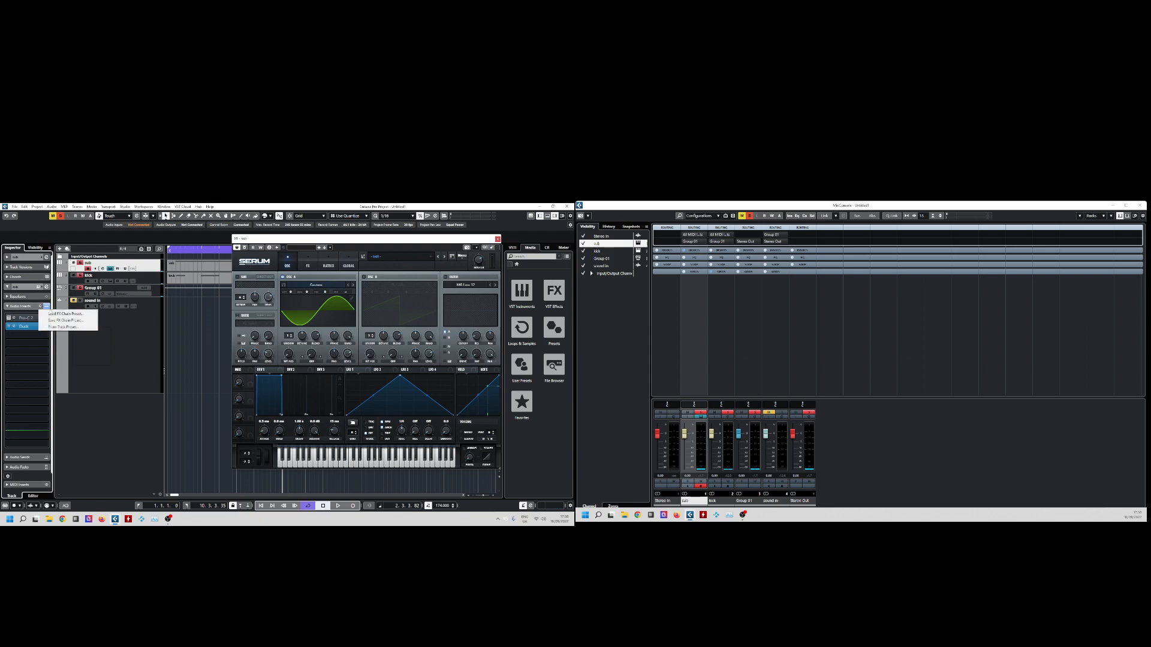
left_click(60, 312)
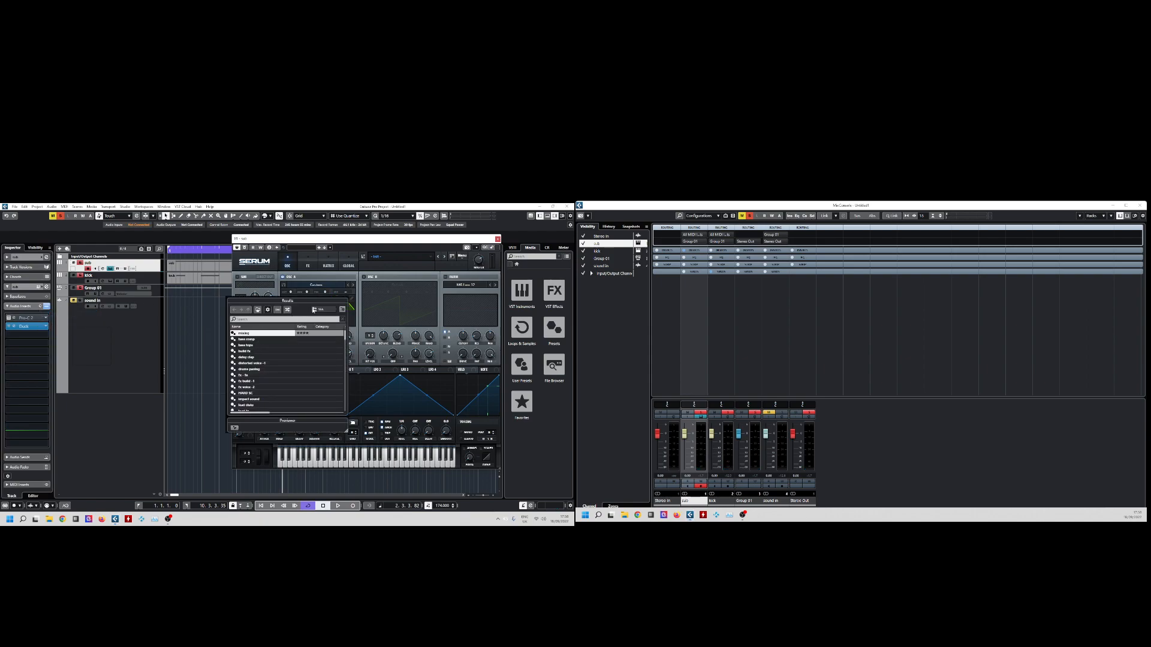
left_click(271, 320)
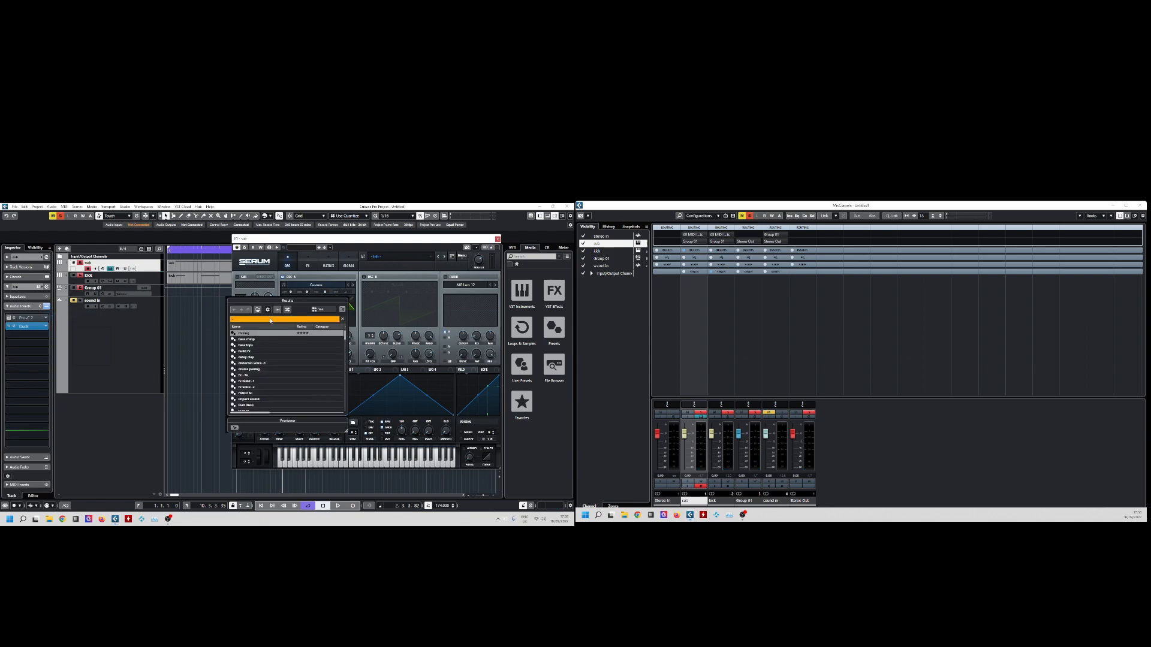
type("su")
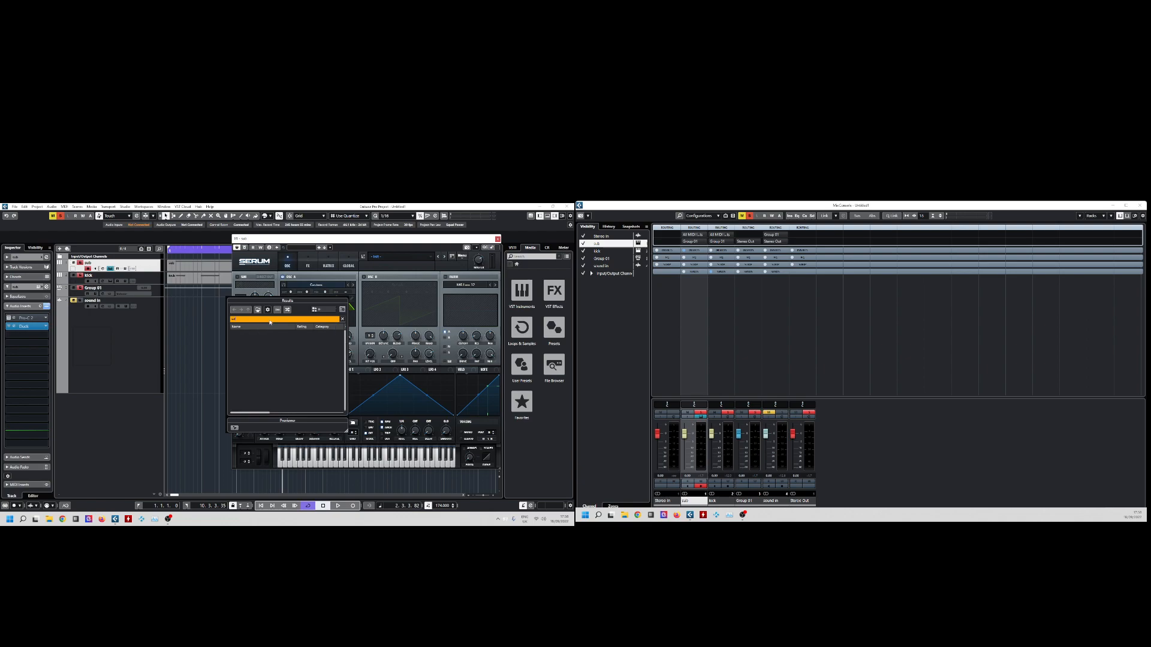
key("BackSpace")
key("BackSpace")
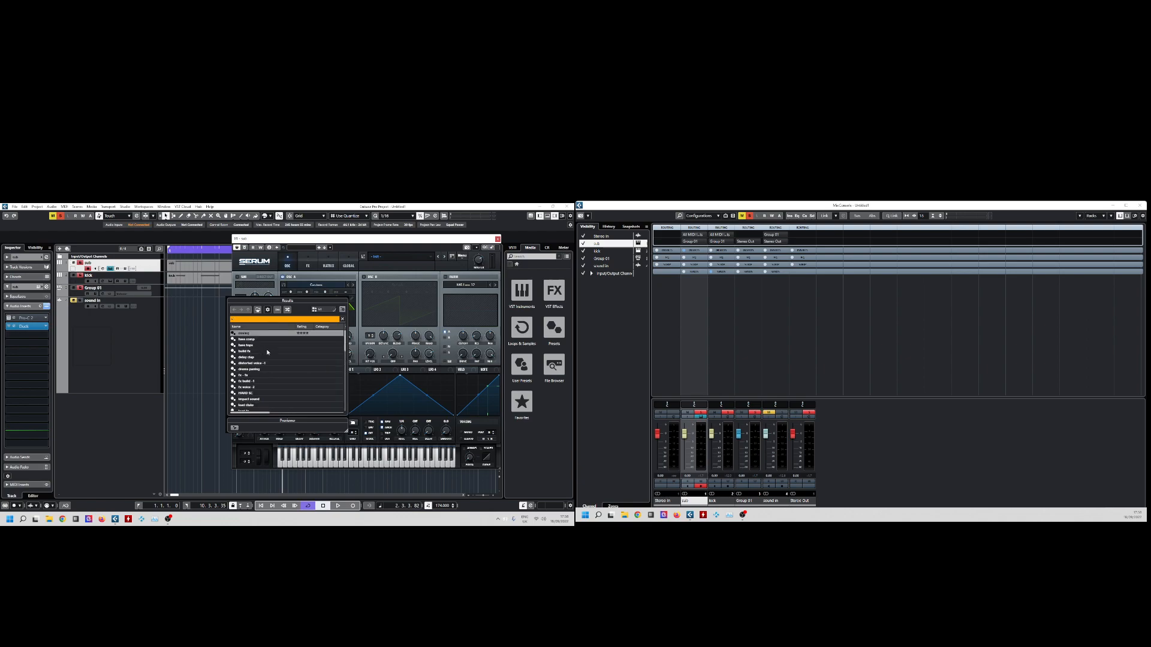
type("sc")
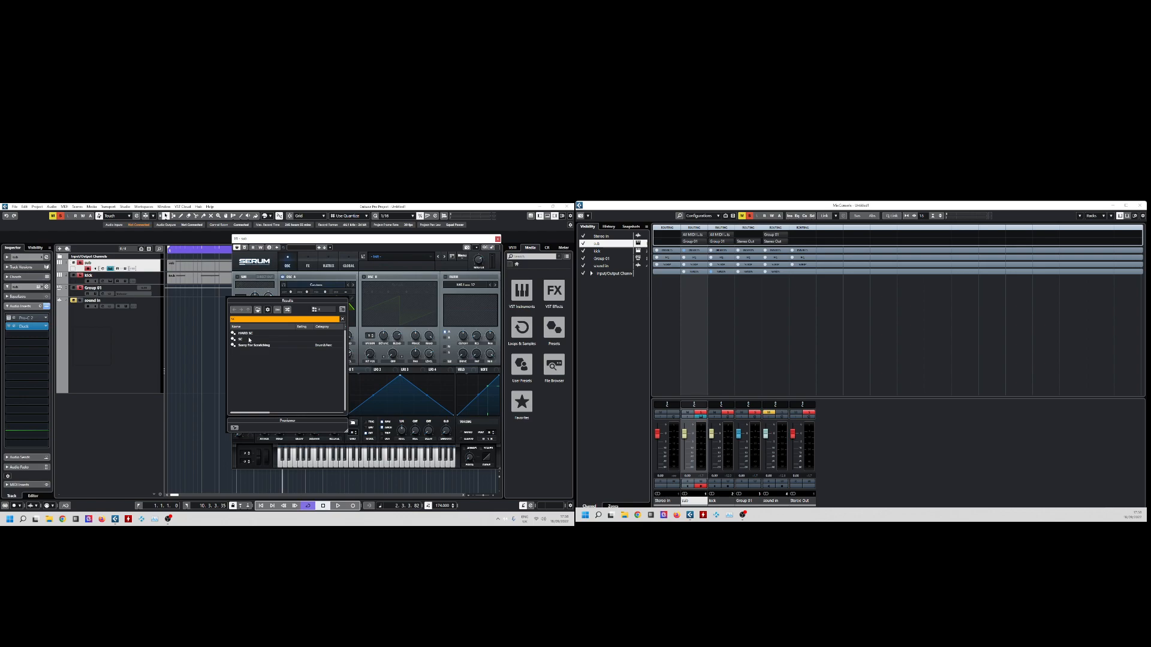
double_click(254, 334)
Close Serum and audition the project from the start with the loaded chain preset.
key("KP_Decimal")
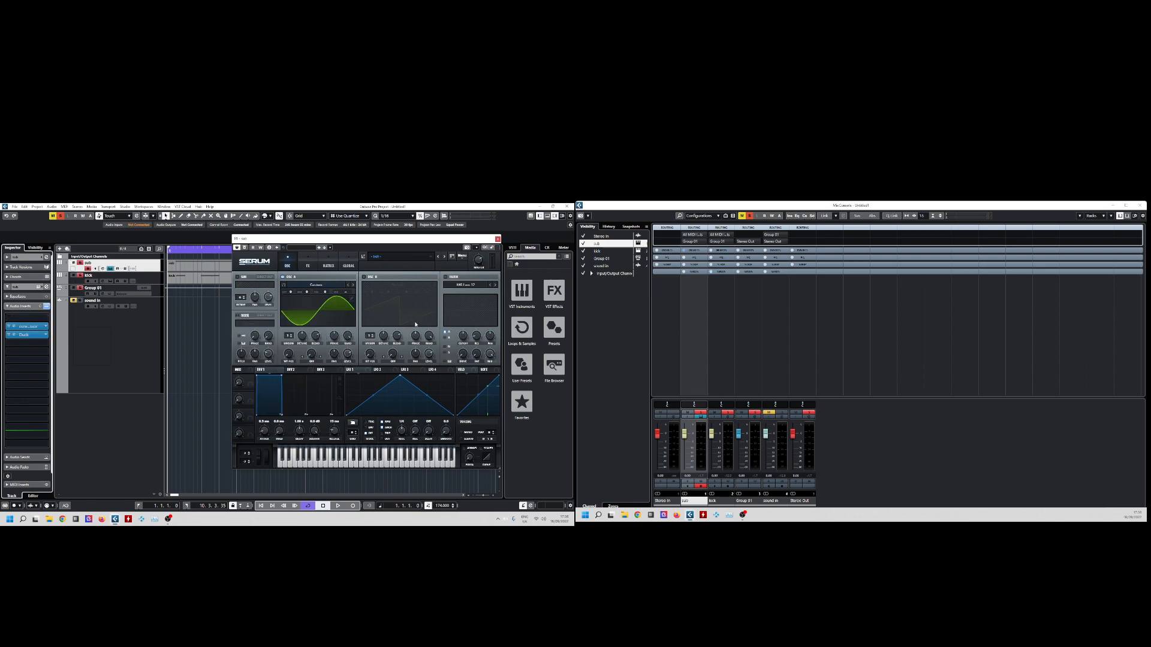
key("space")
left_click(497, 239)
key("KP_Decimal")
key("space")
Open the compressor on the sub track and add the kick as its side-chain source.
left_click(27, 327)
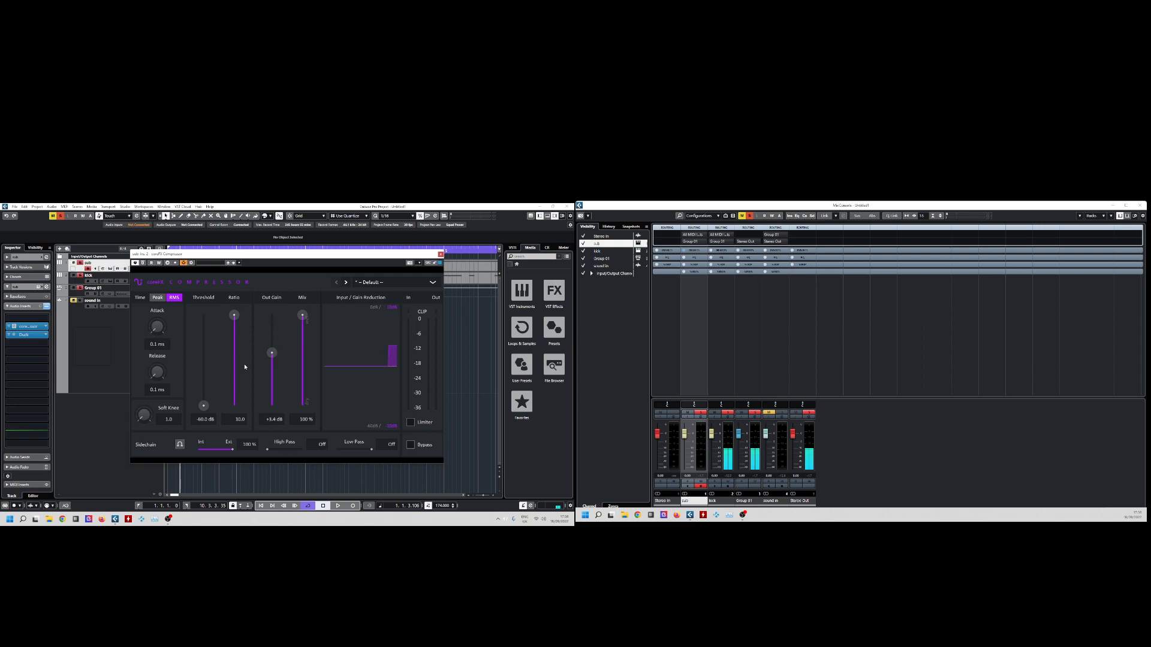
left_click(191, 264)
left_click(264, 326)
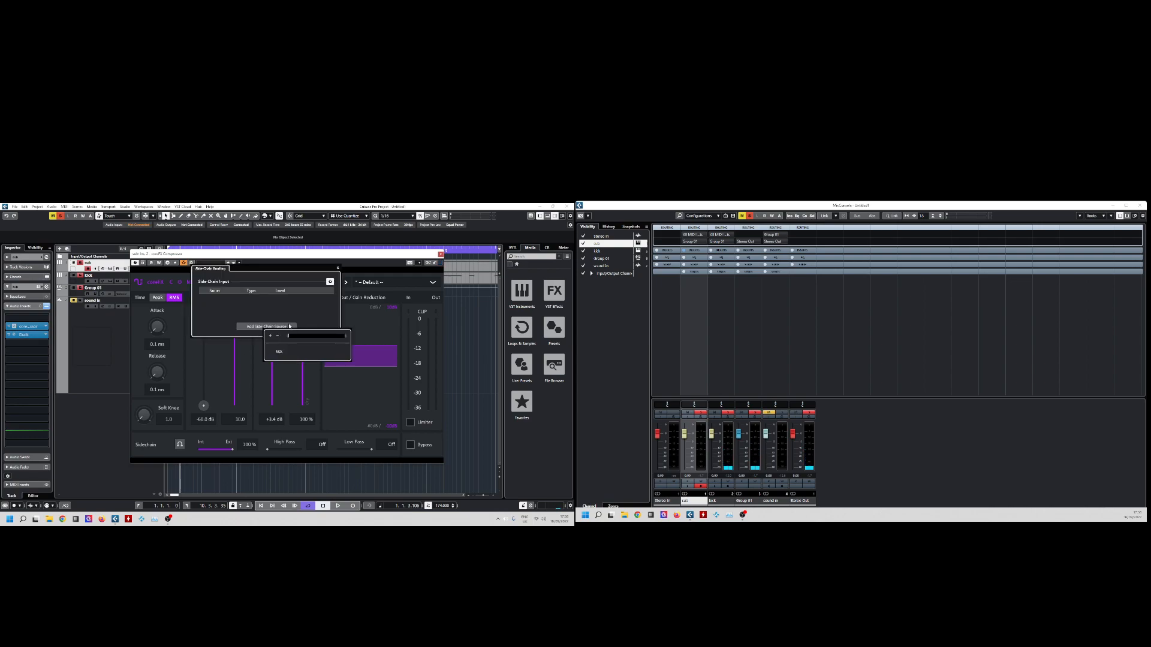
left_click(314, 336)
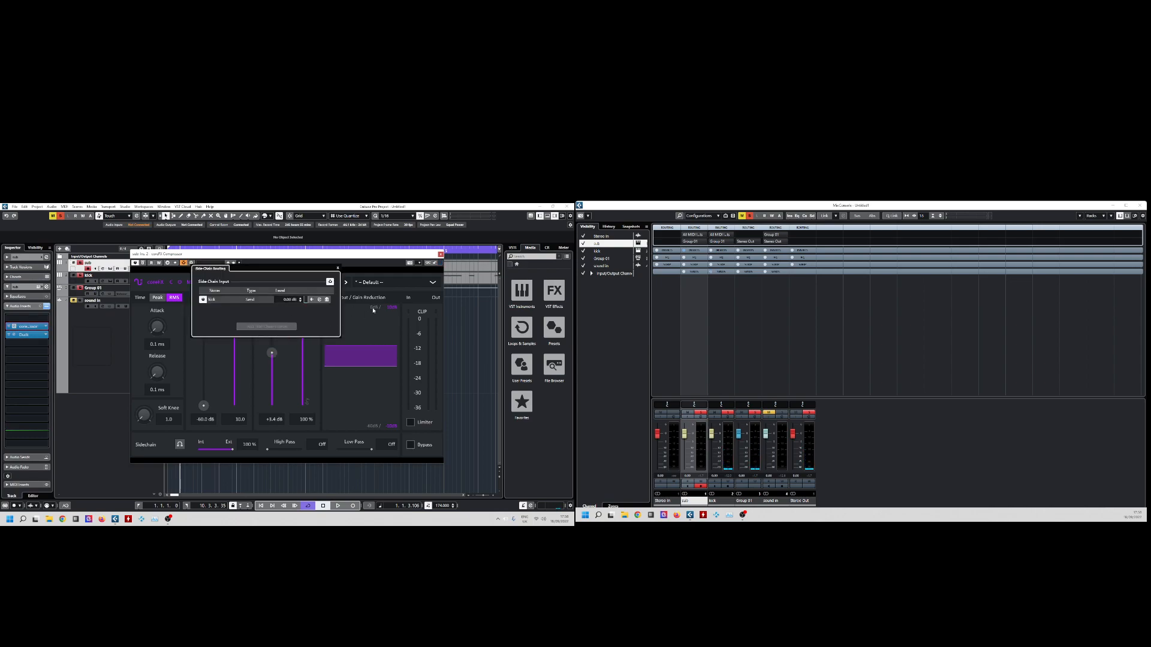
left_click(338, 268)
Close the compressor, open Duck on the sub track and add the kick as its side-chain source.
left_click(24, 335)
left_click(440, 255)
left_click(250, 338)
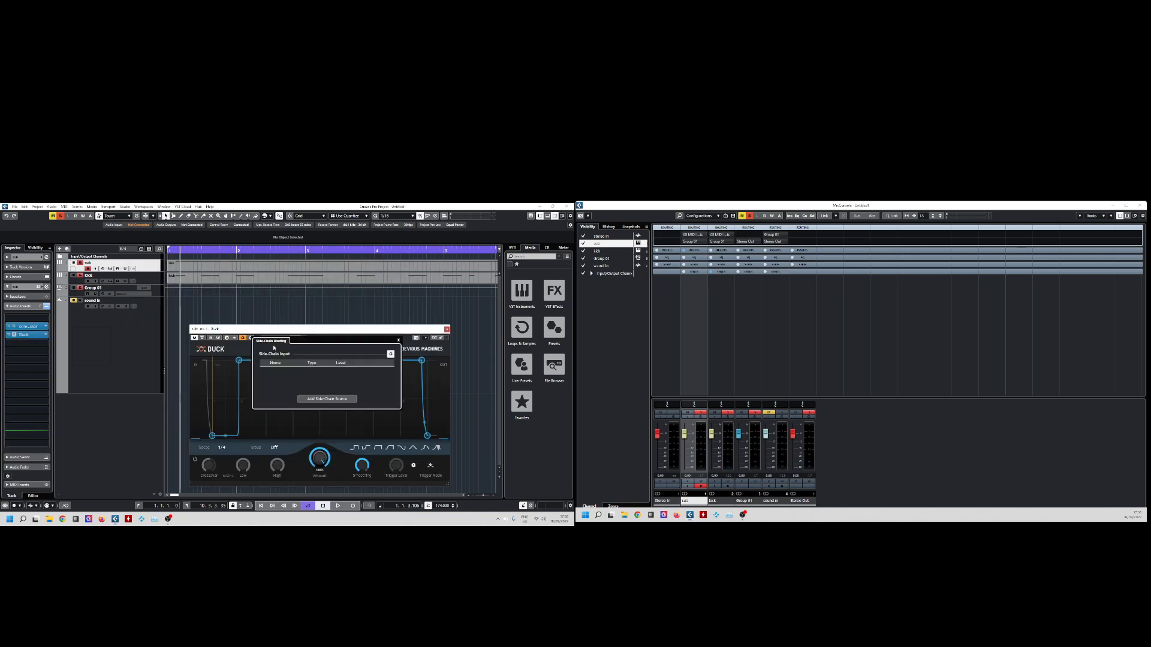
left_click(322, 399)
left_click(338, 424)
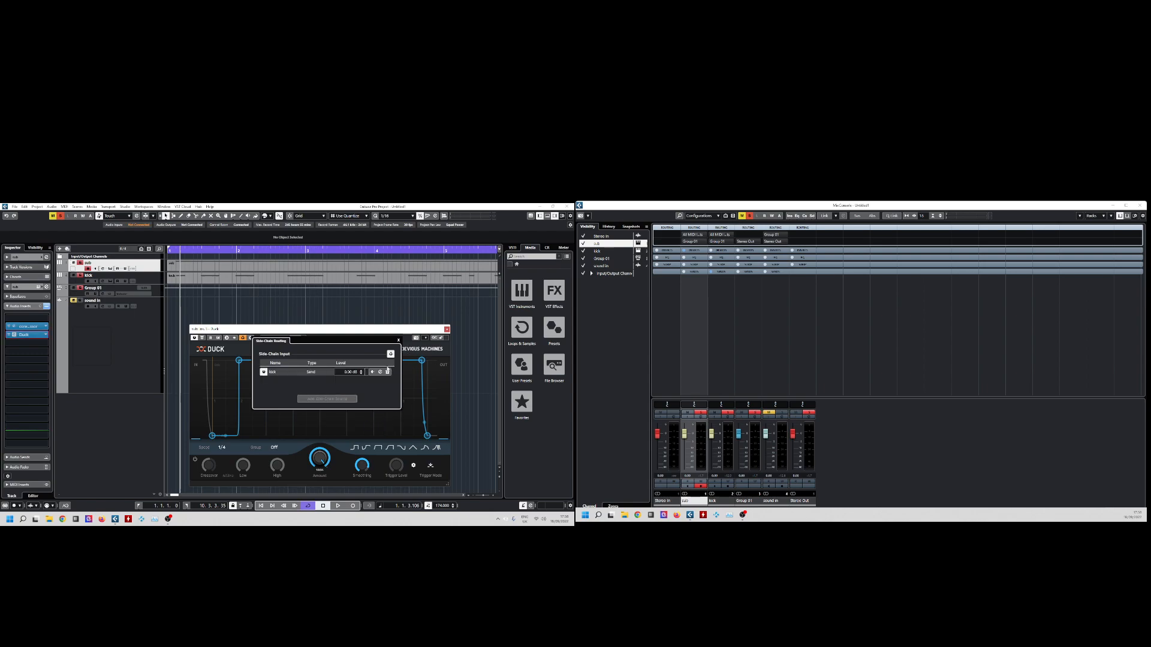
Audition the sub and kick from the start while checking the volume curve in Duck, and close Duck.
key("space")
left_click(447, 329)
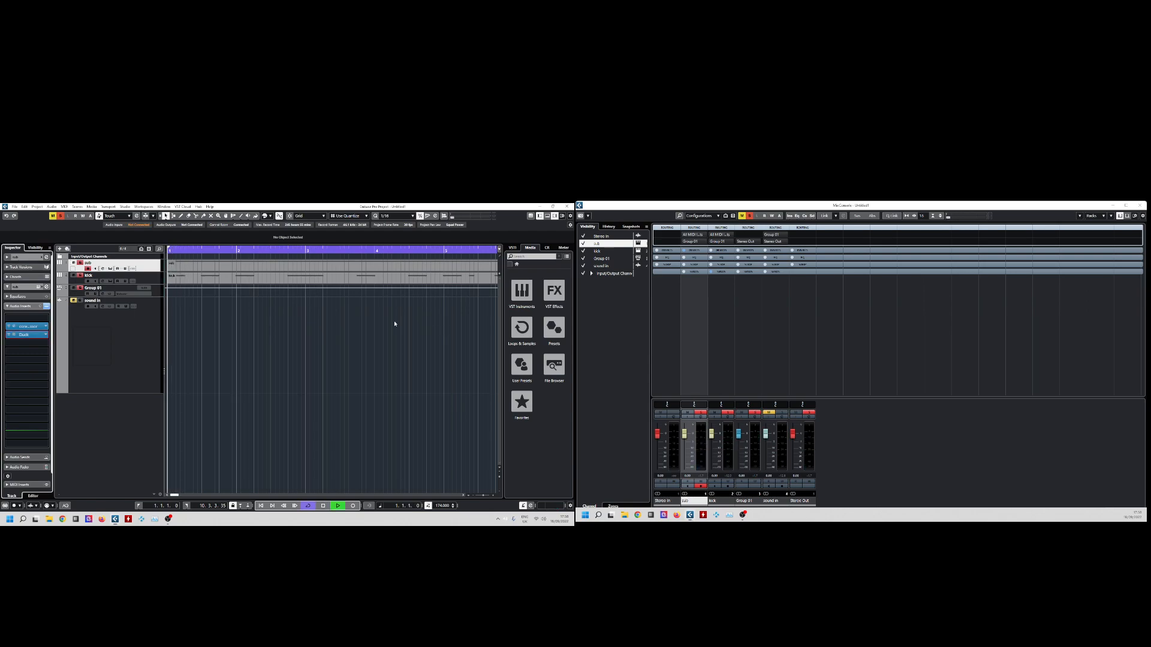
key("space")
left_click(31, 335)
key("space")
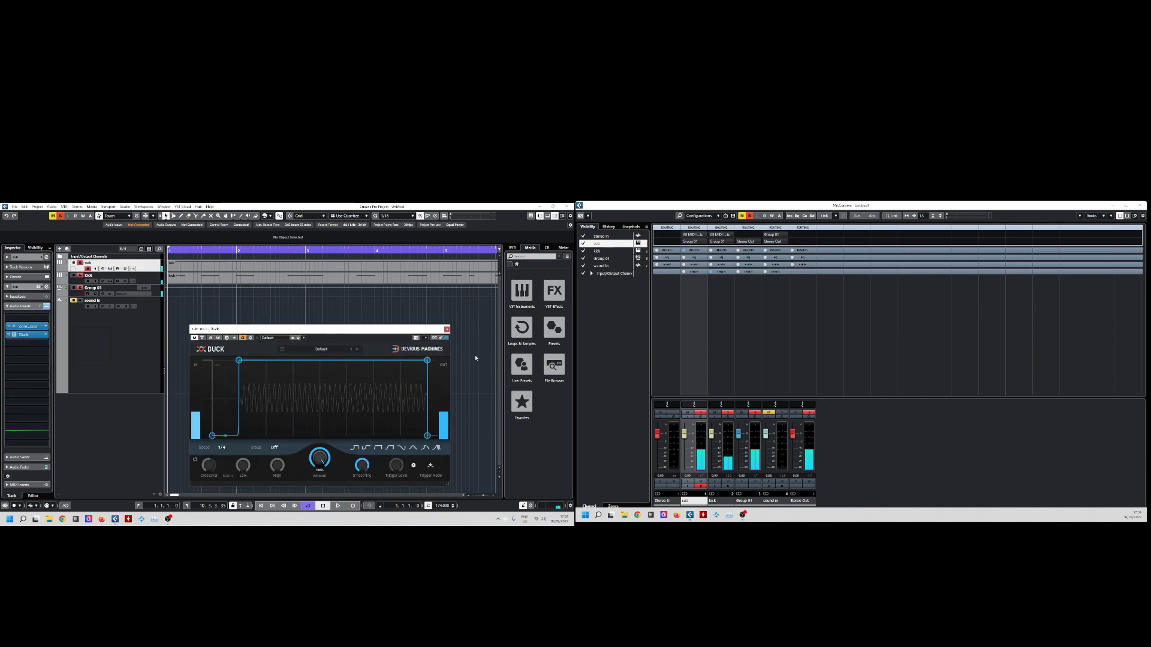
left_click(447, 330)
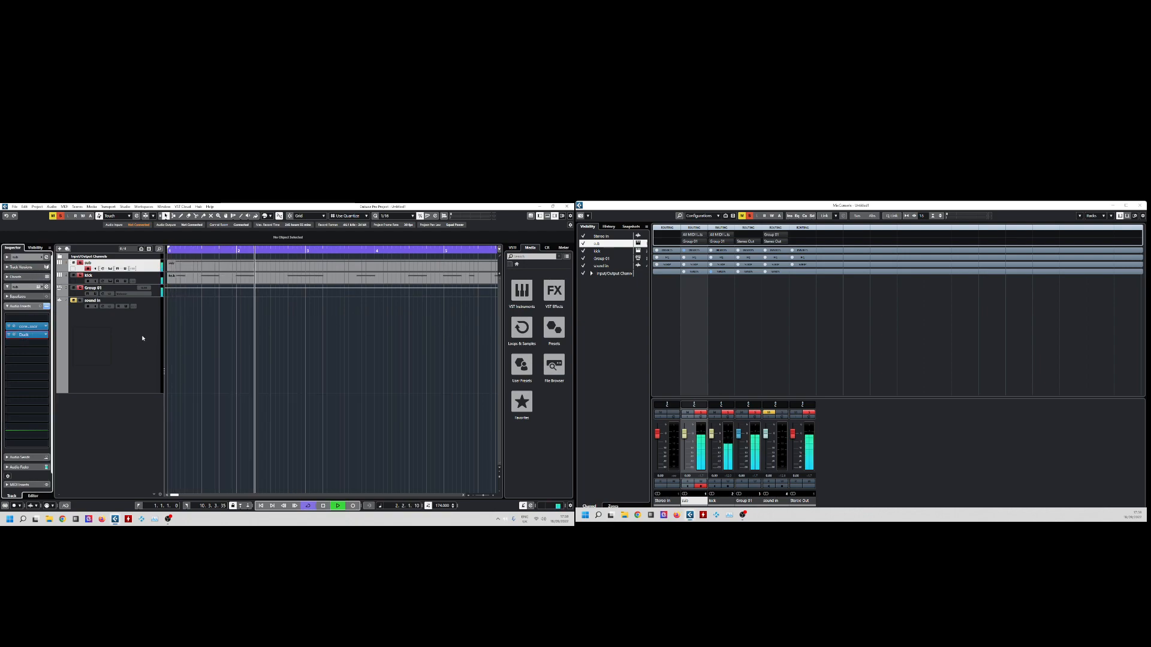
Record the sub and kick group from the project start onto the sound in track.
left_click(146, 326)
key("space")
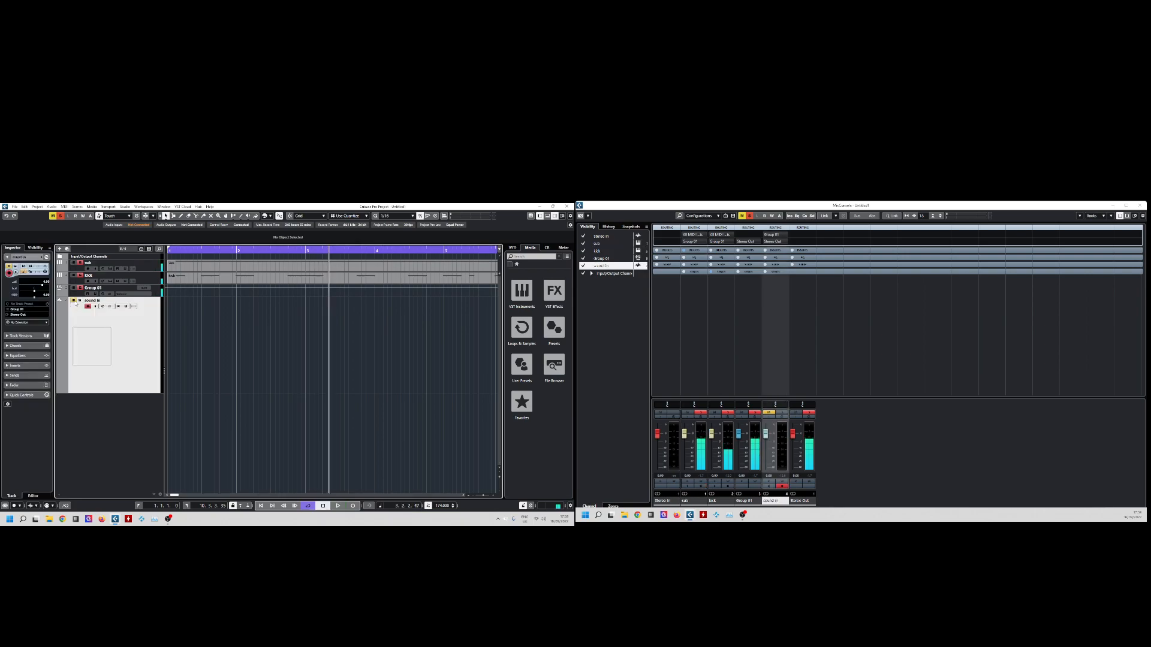
left_click(354, 505)
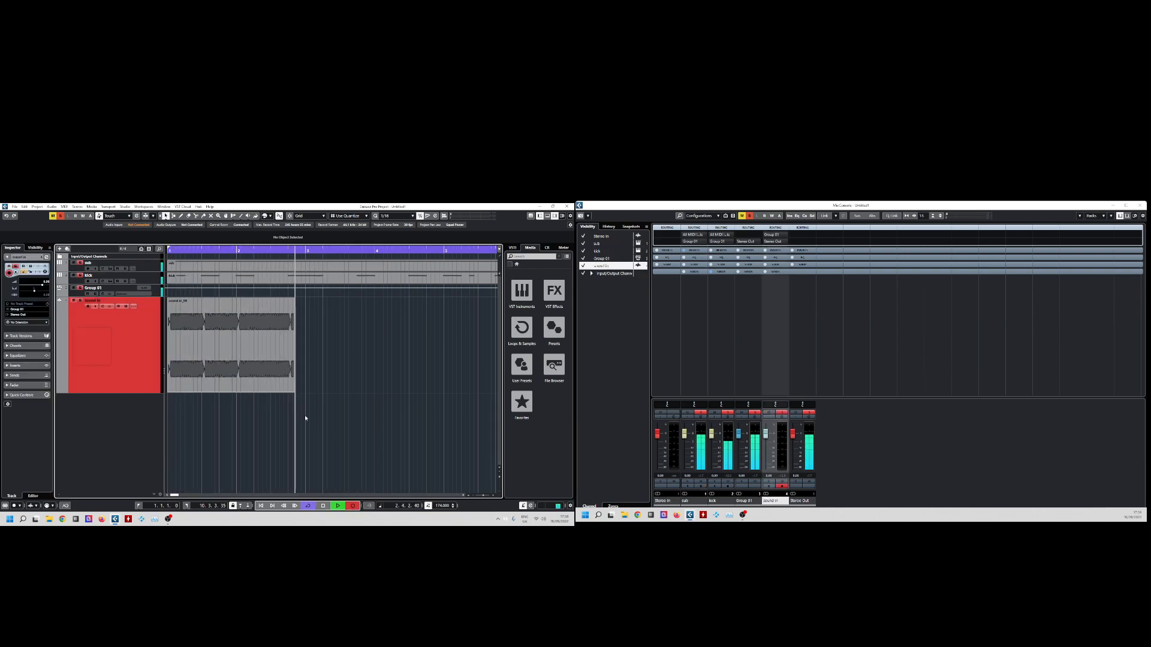
key("space")
Examine the start of the recorded waveform, set the loop to end just before the sub returns, and audition it.
key("period")
key("h")
key("h")
key("h")
key("h")
key("h")
key("h")
key("h")
key("h")
key("h")
key("h")
key("h")
key("h")
key("h")
key("h")
key("h")
key("h")
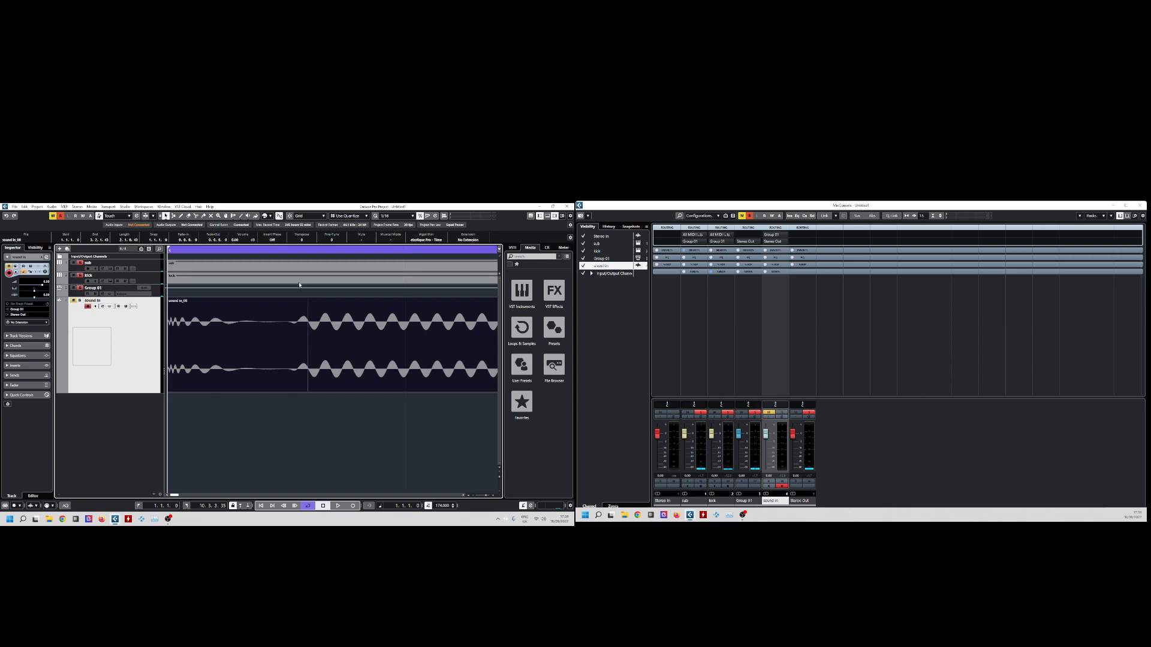
left_click(291, 250, "alt")
key("space")
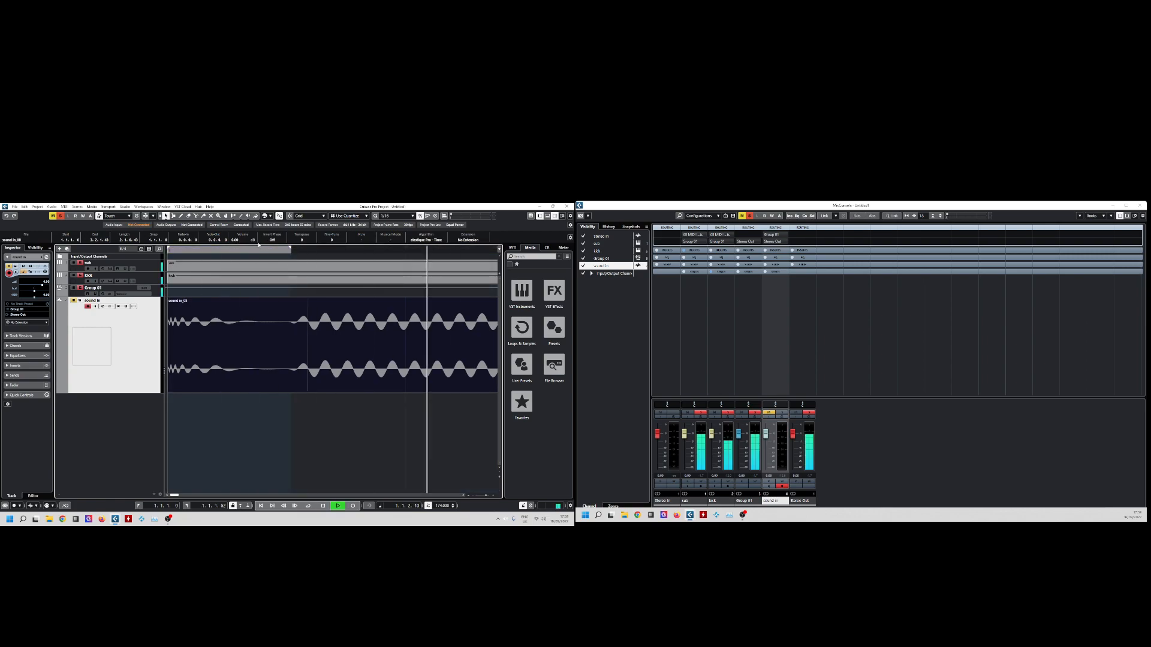
key("space")
Split the recorded clip just before the sub returns and delete the part after the cut.
right_click(367, 354)
left_click(352, 356)
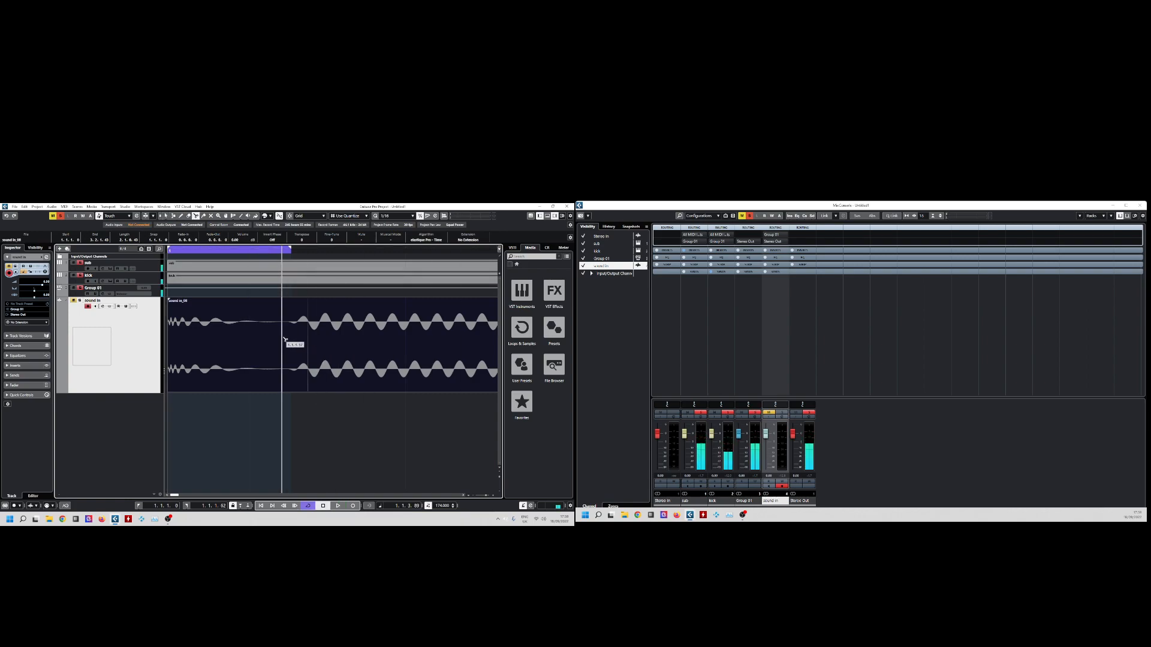
left_click(293, 342)
key("Delete")
key("1")
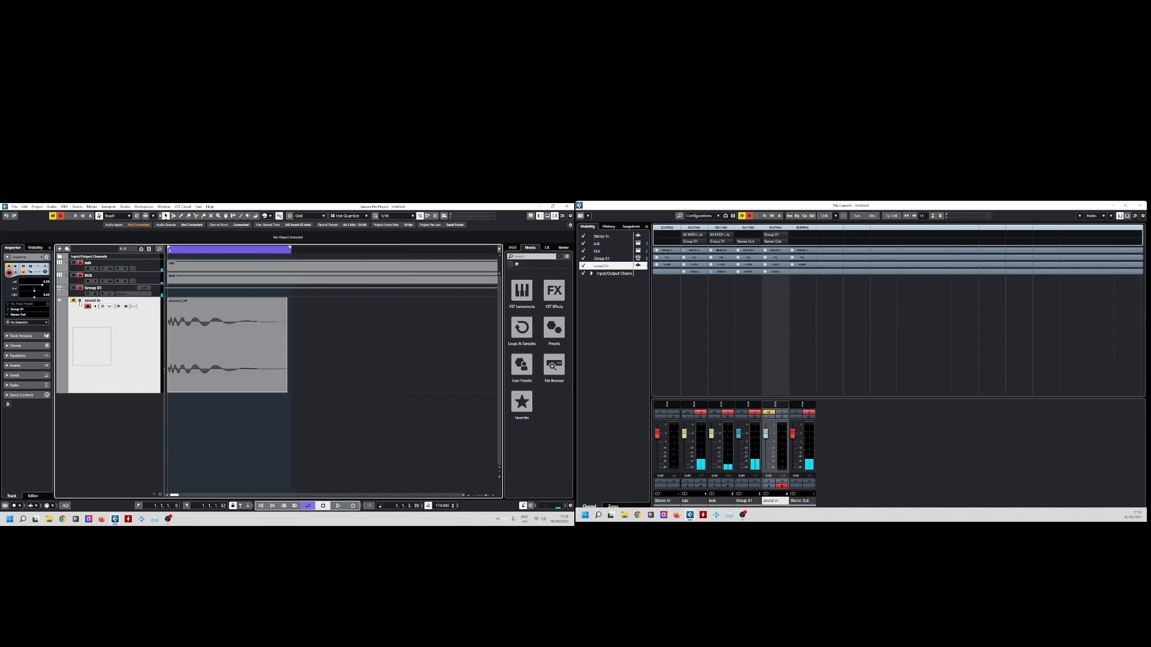
Solo the sound in track and audition the remaining kick clip while extending the loop and trimming the clip's end slightly.
left_click(61, 216)
left_click(80, 300)
key("space")
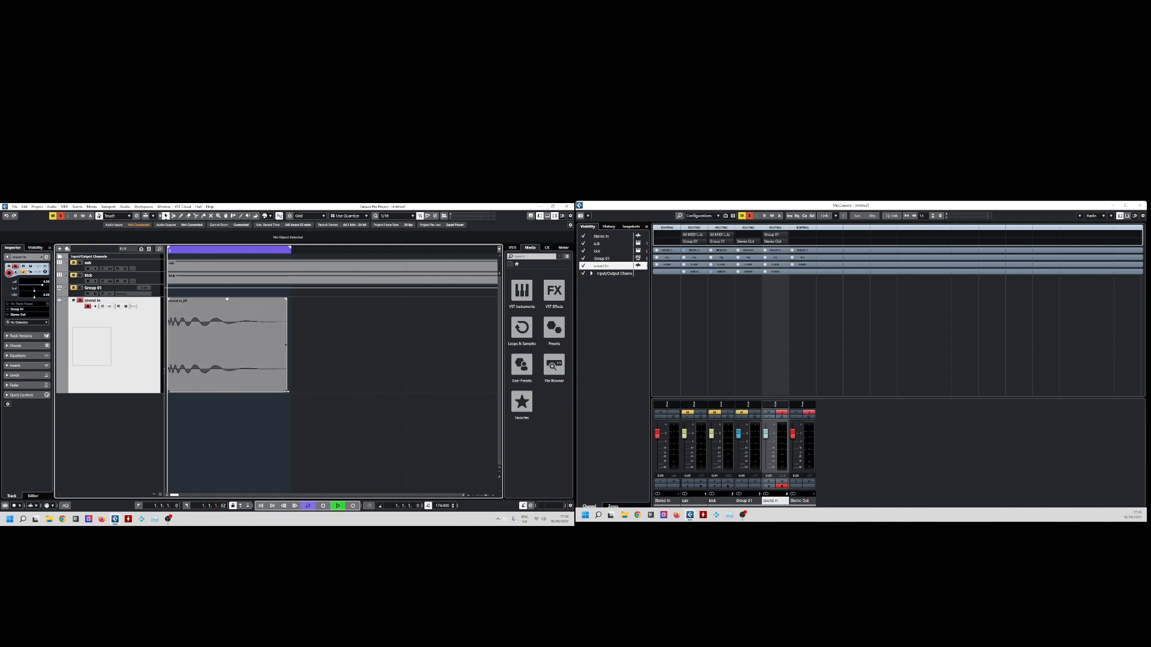
left_click_drag(289, 391, 409, 390)
left_click_drag(292, 246, 417, 247)
left_click_drag(407, 391, 280, 391)
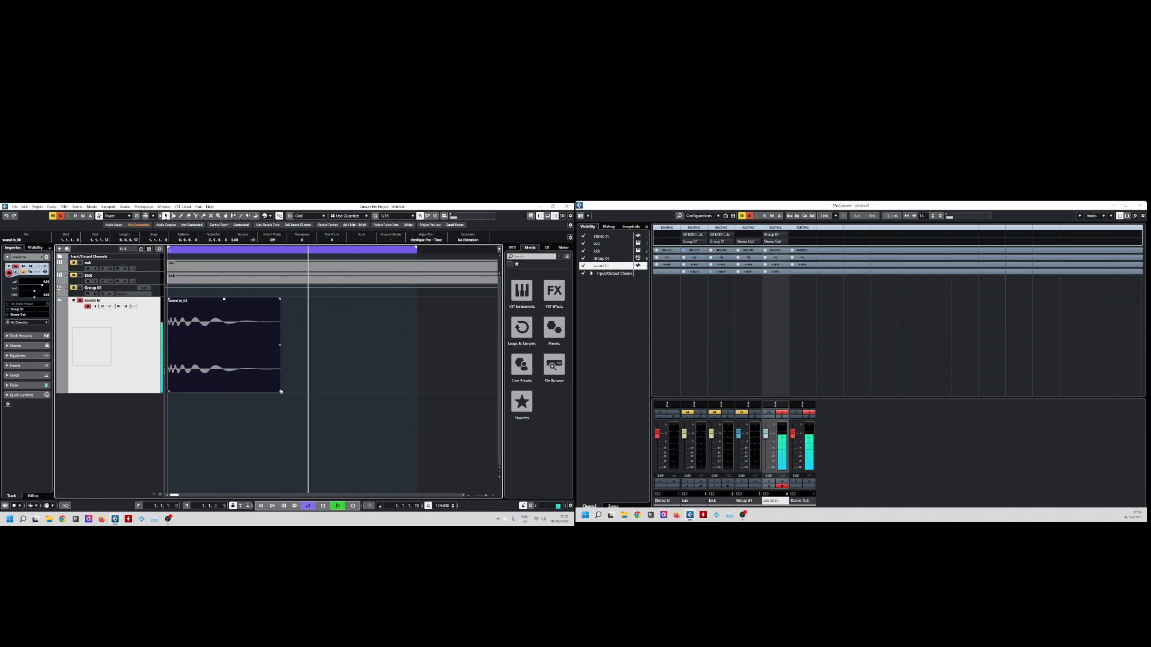
key("space")
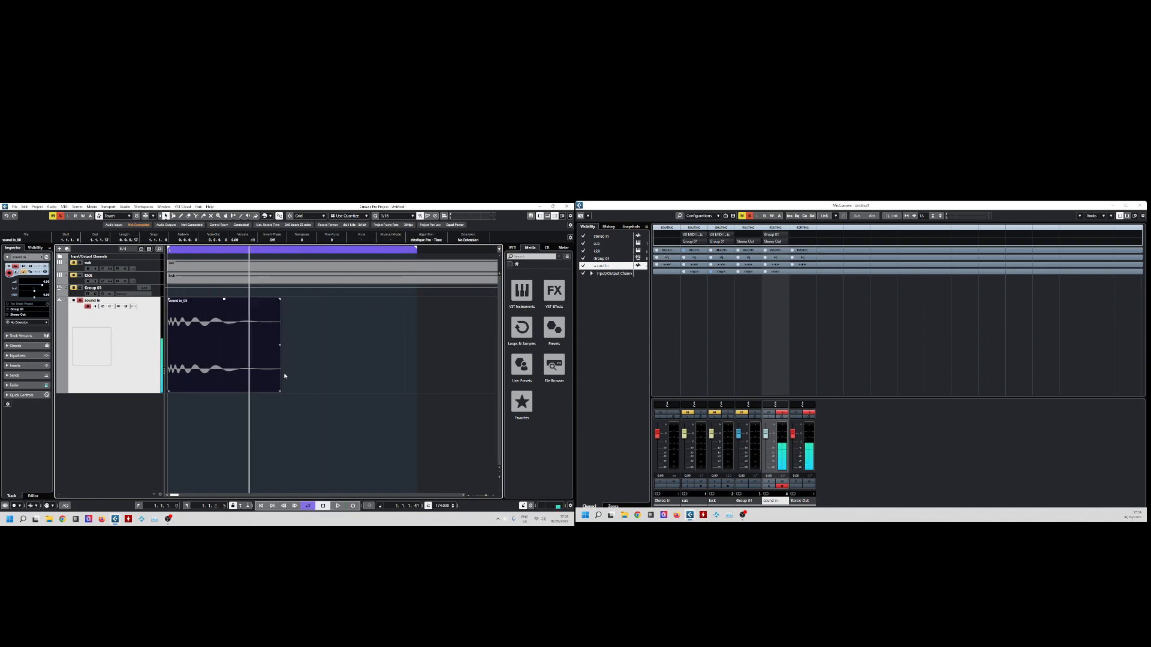
Delete the kick clip from the sound in track and clear all solos.
key("Delete")
left_click(61, 216)
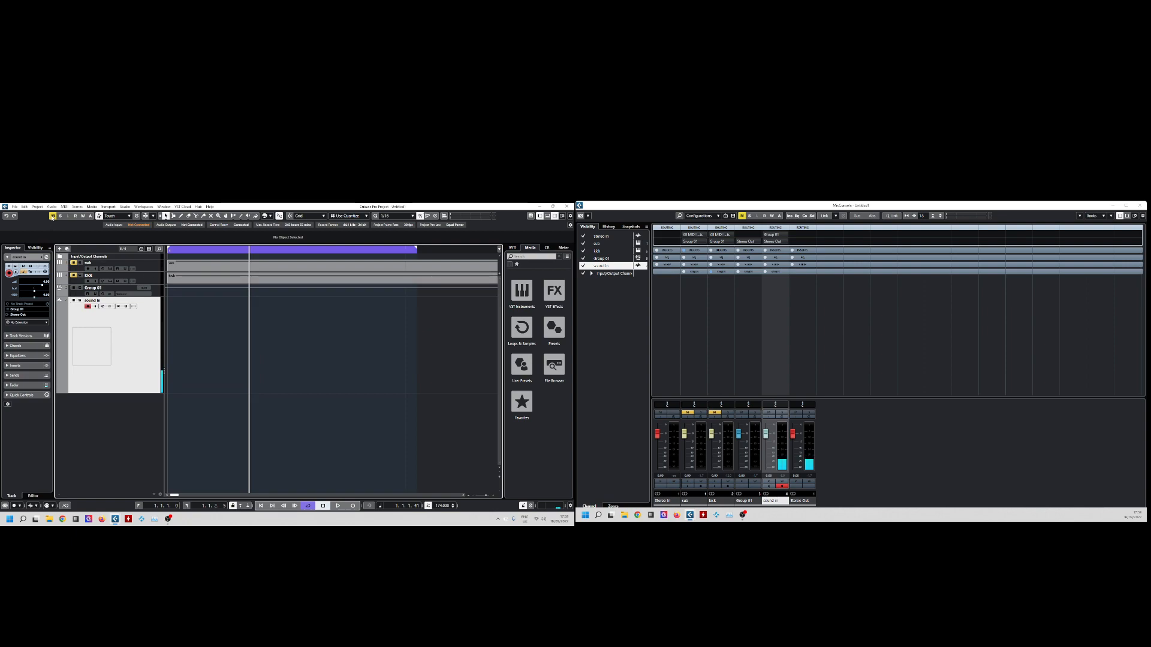
Render the sub and kick tracks in place together.
left_click(158, 277)
left_click(158, 268, "ctrl")
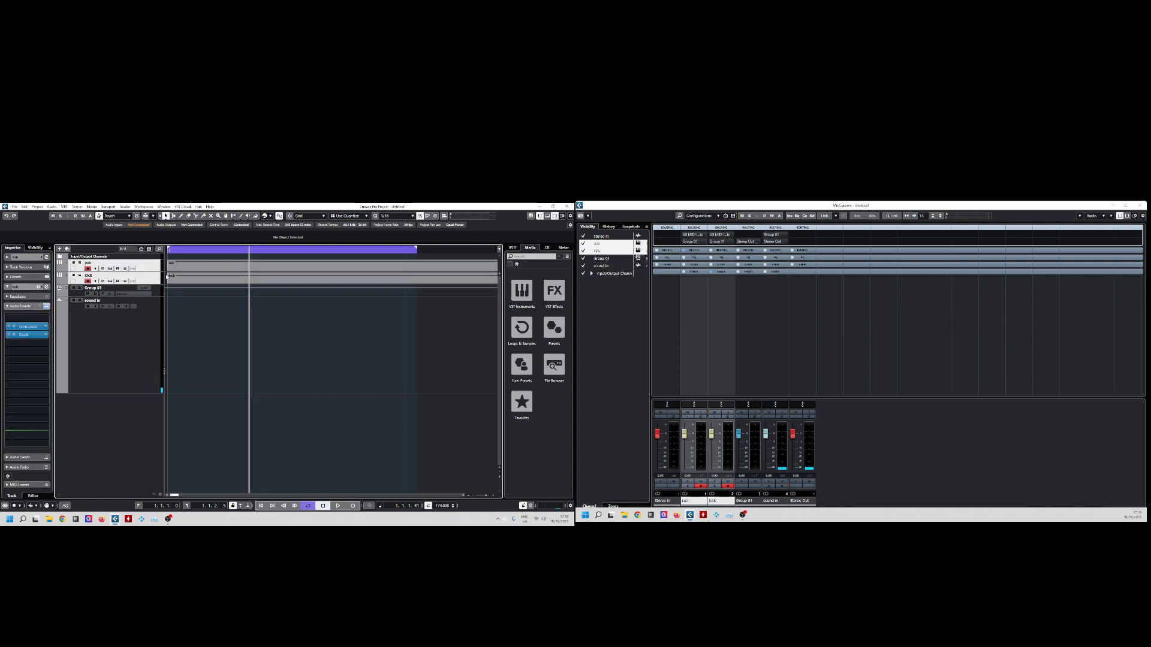
key("alt+r")
key("Return")
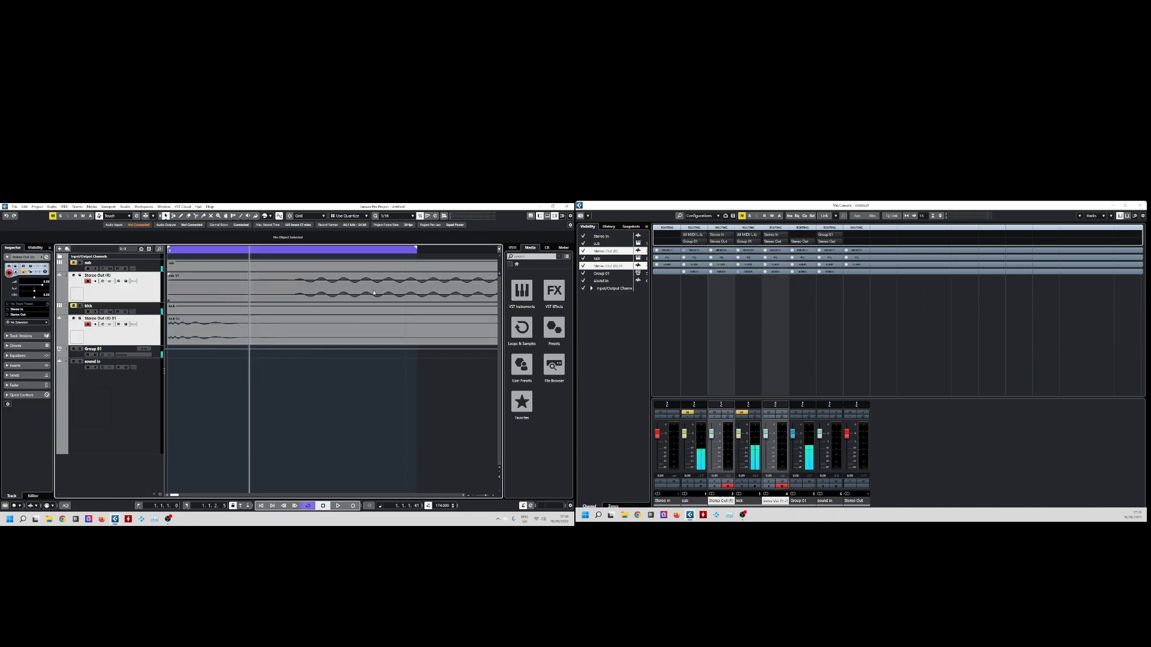
Check the rendered sub and kick clips and unmute the original sub and kick tracks.
left_click(185, 319)
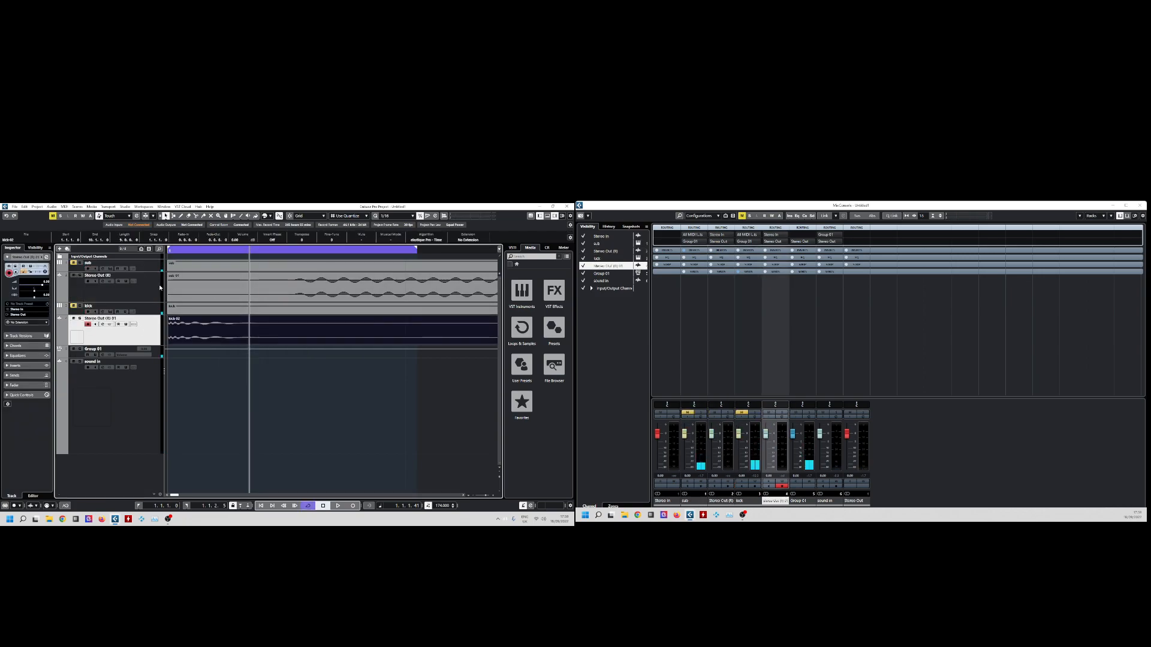
left_click(193, 286)
left_click(117, 362)
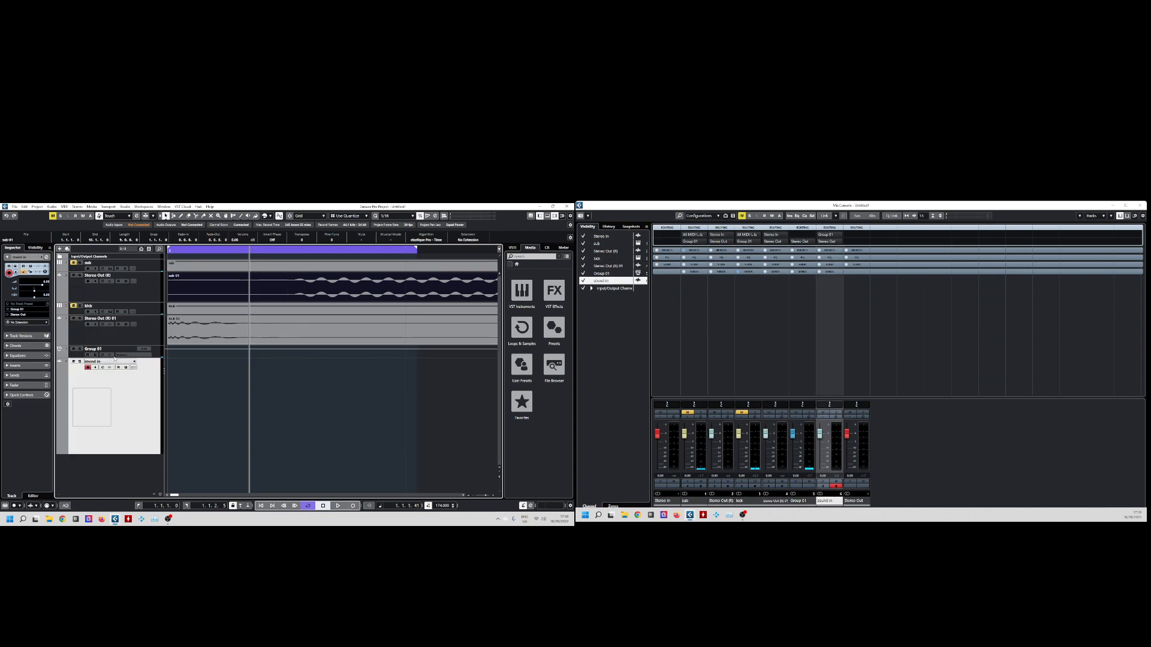
left_click(159, 355)
left_click(129, 402)
left_click(152, 337)
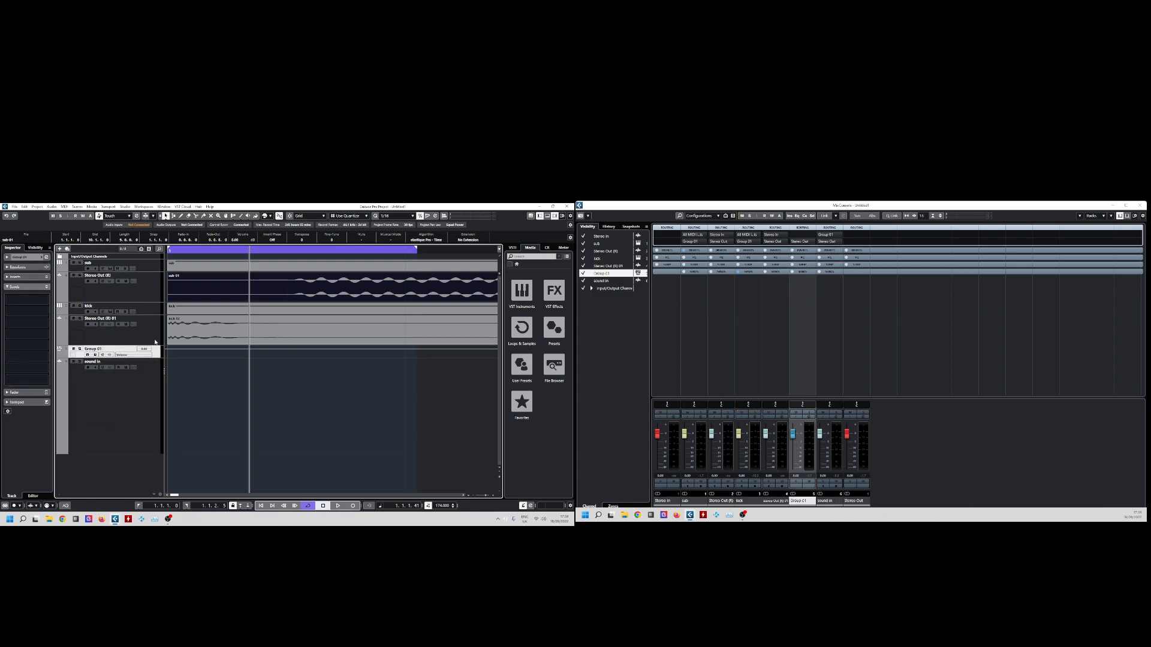
left_click(149, 306)
left_click(144, 292)
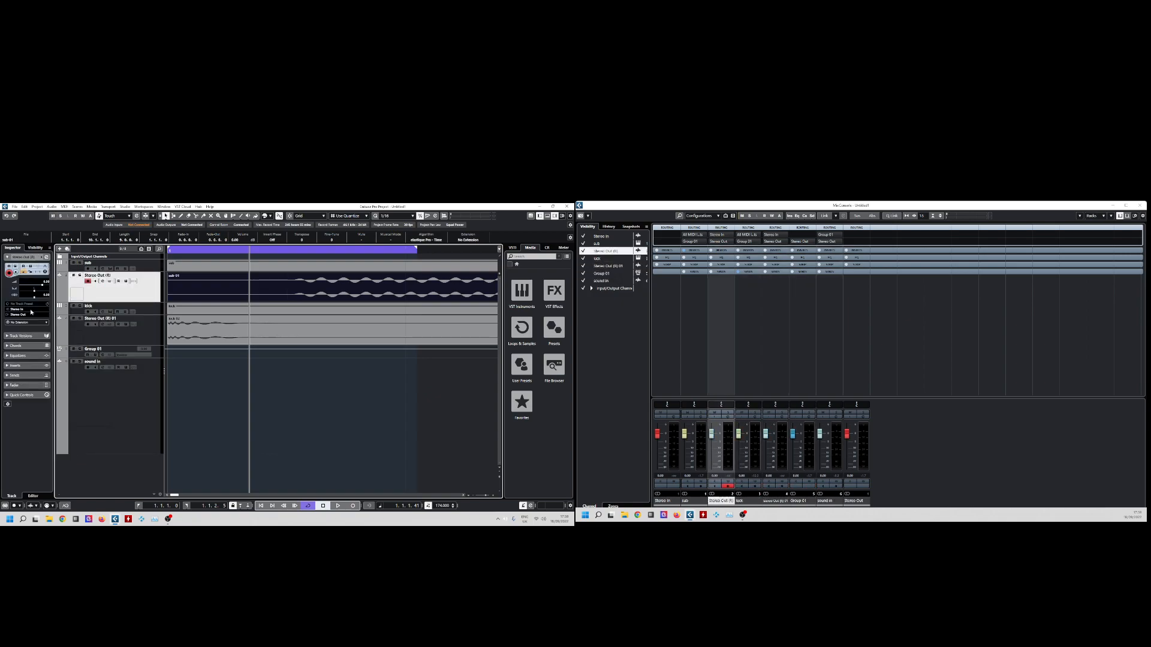
Replace the coreFX Compressor in the sub track's first insert slot with Pro-C 2.
left_click(157, 268)
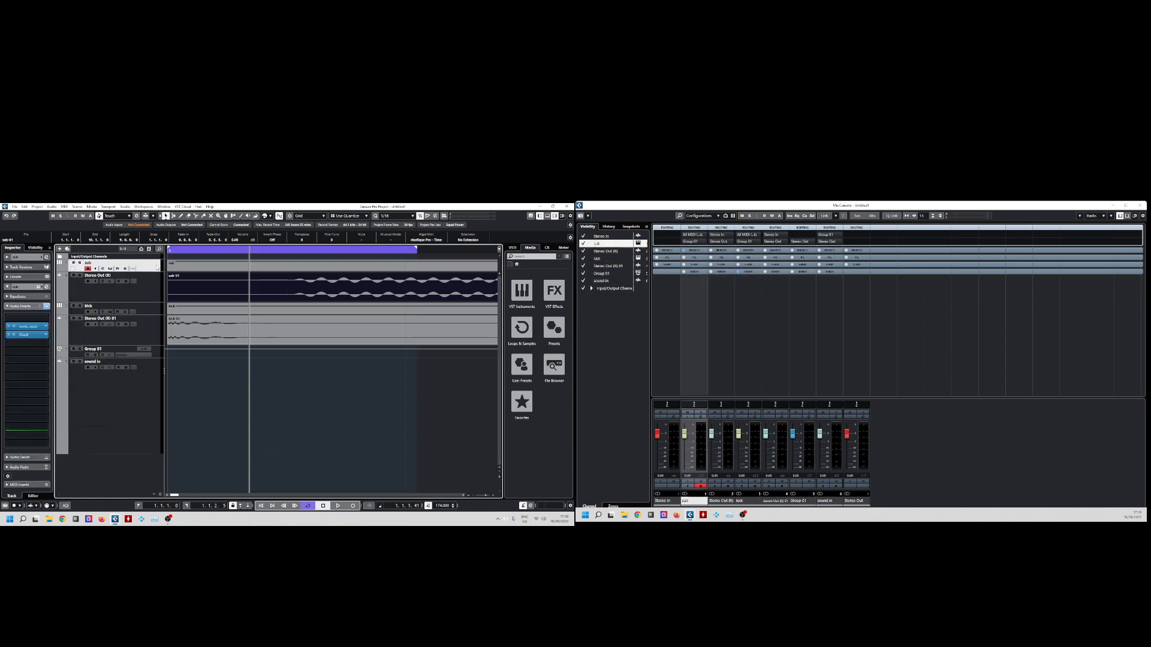
left_click(33, 327)
left_click(33, 327)
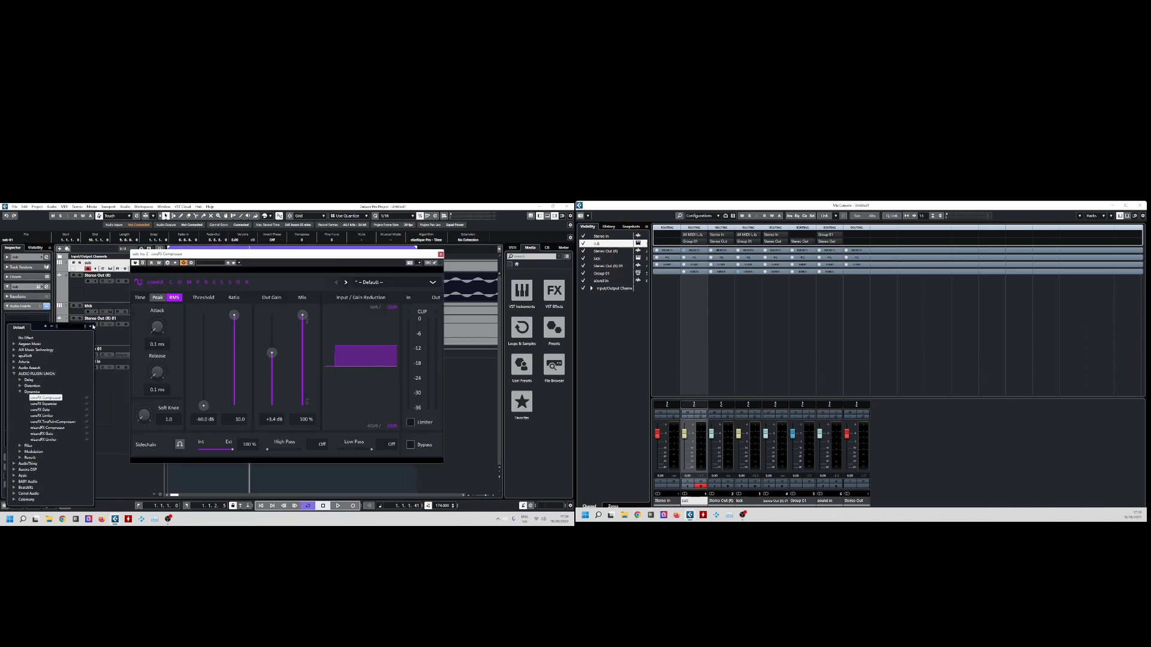
left_click(90, 326)
left_click(108, 341)
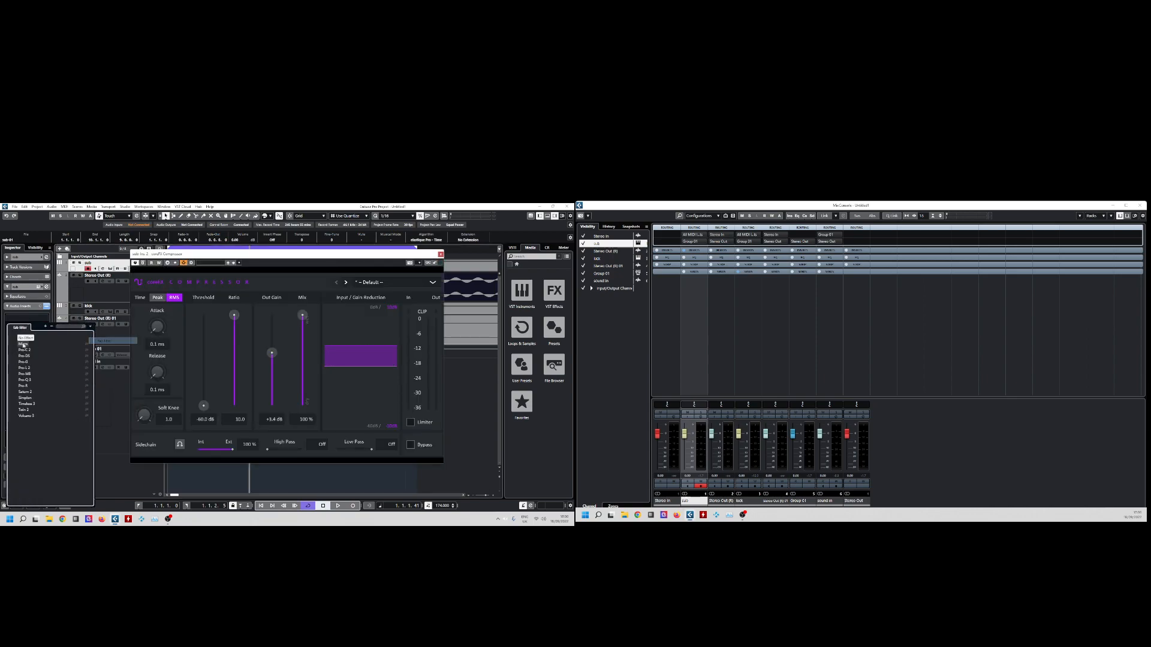
left_click(24, 350)
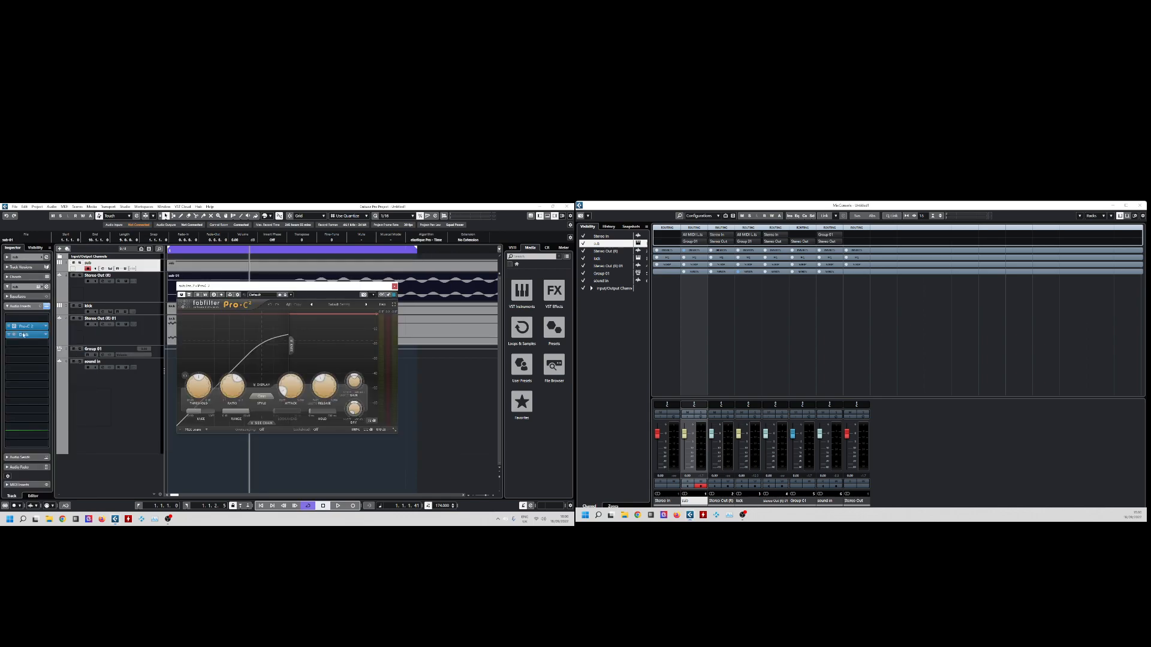
Add the kick as Pro-C 2's side-chain source, then lower the threshold and raise the ratio.
left_click(238, 296)
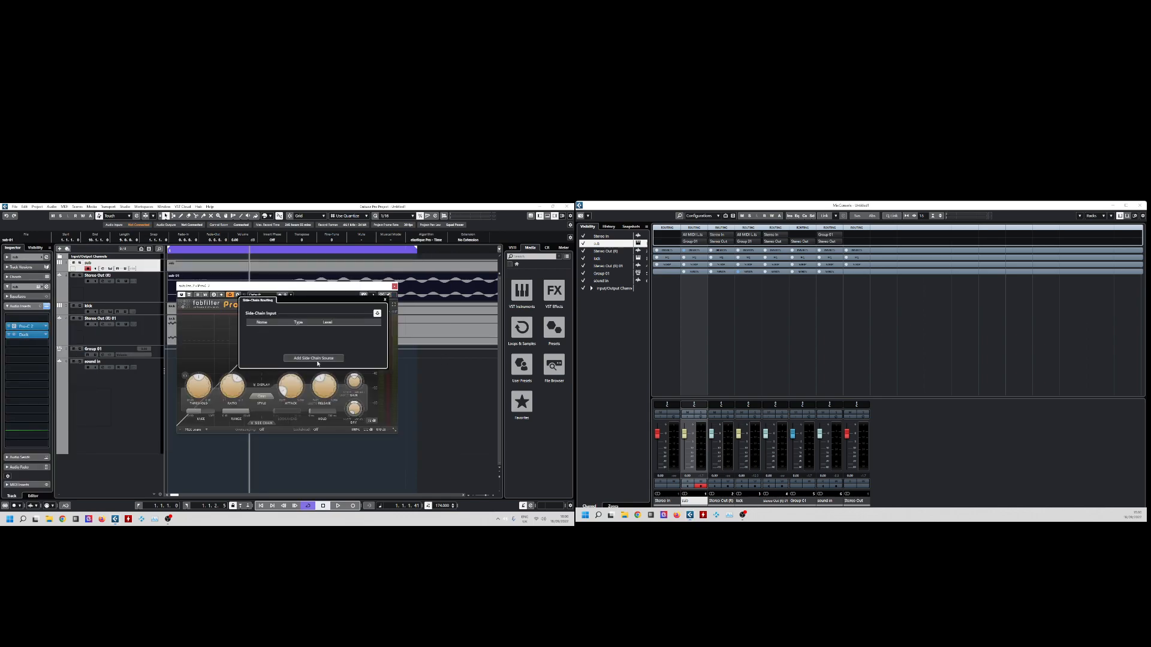
left_click(329, 358)
left_click(347, 393)
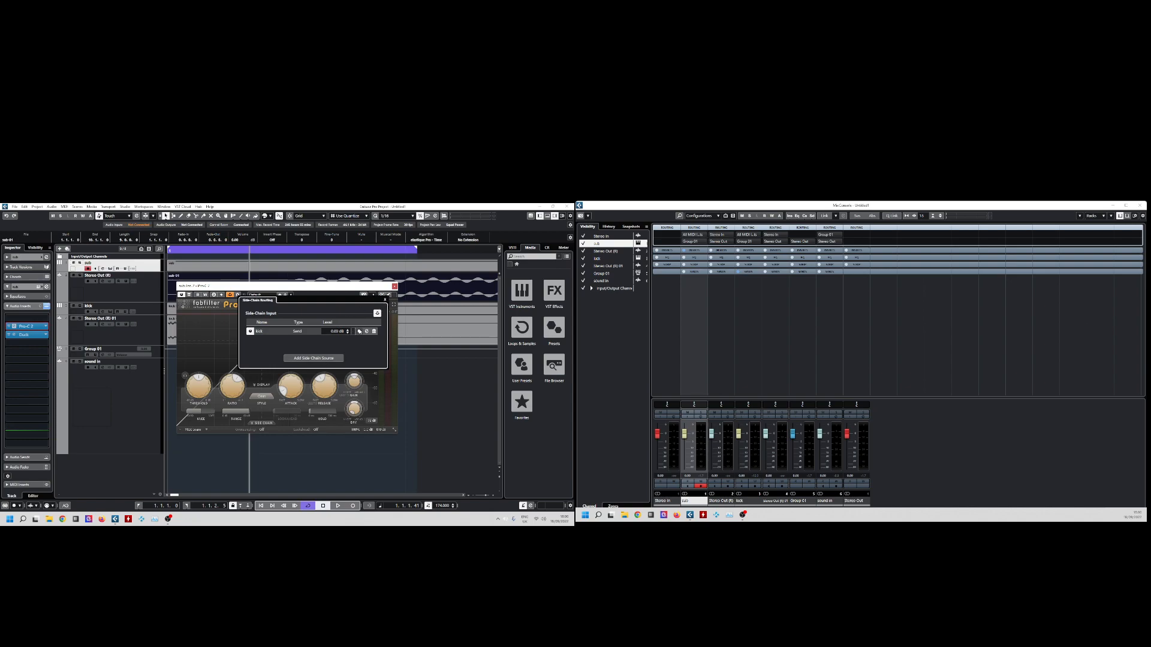
left_click(201, 355)
left_click_drag(207, 360, 197, 423)
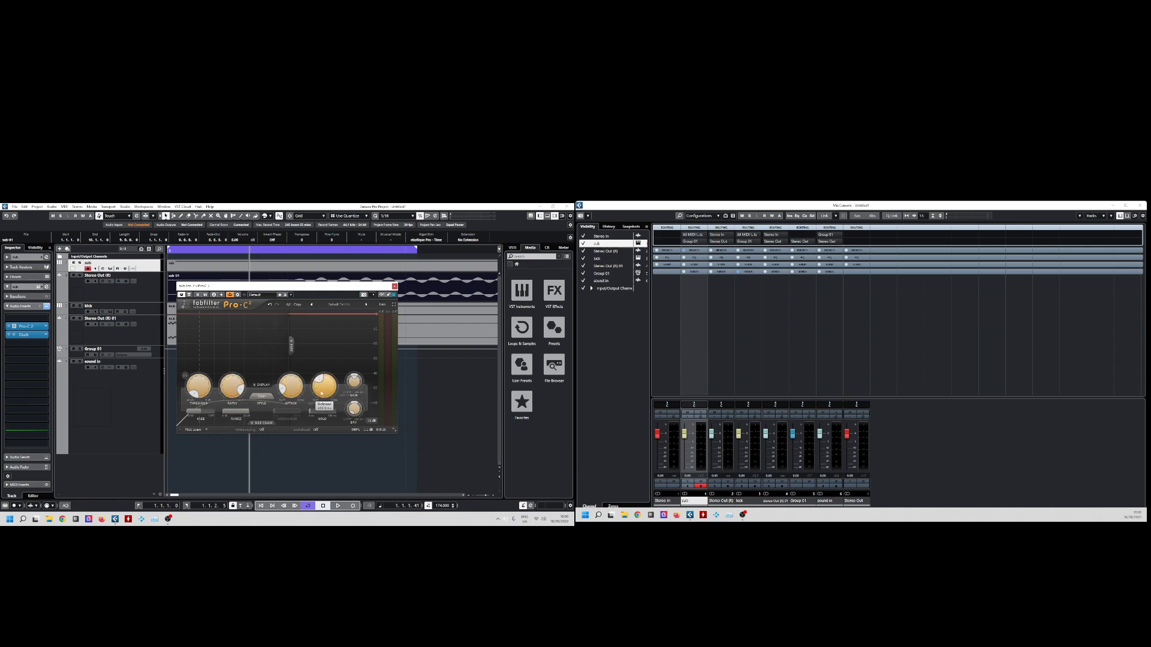
Audition the sub with Pro-C 2 side-chained, view the rendered clips over a wider range, and recheck the plug-in.
key("space")
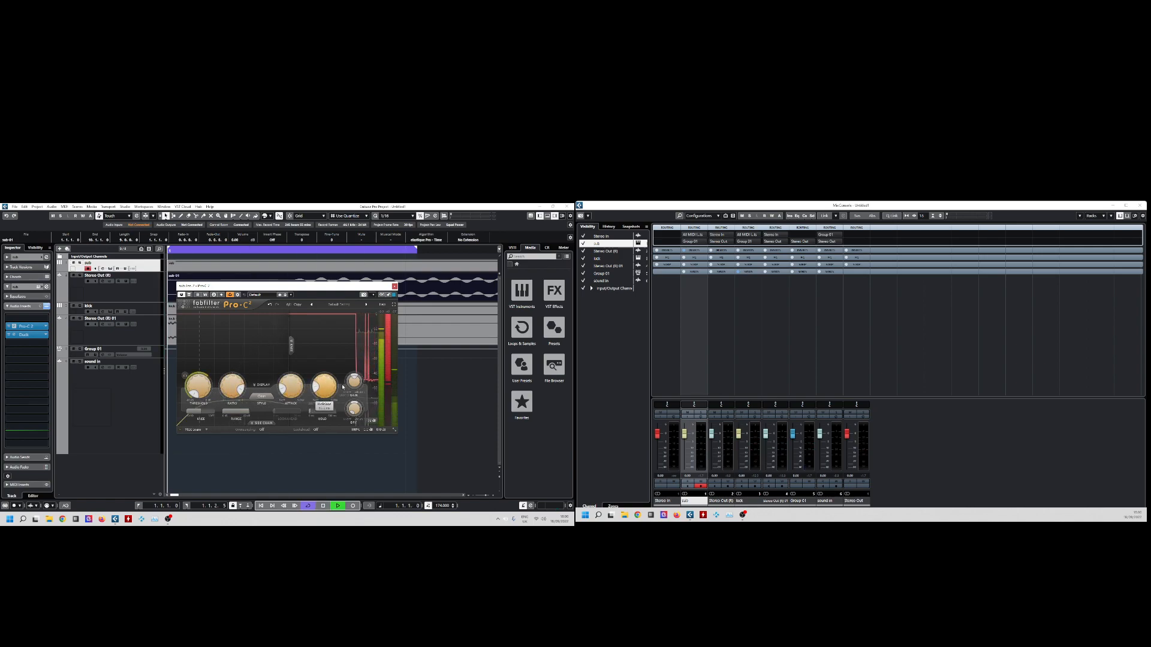
left_click(394, 286)
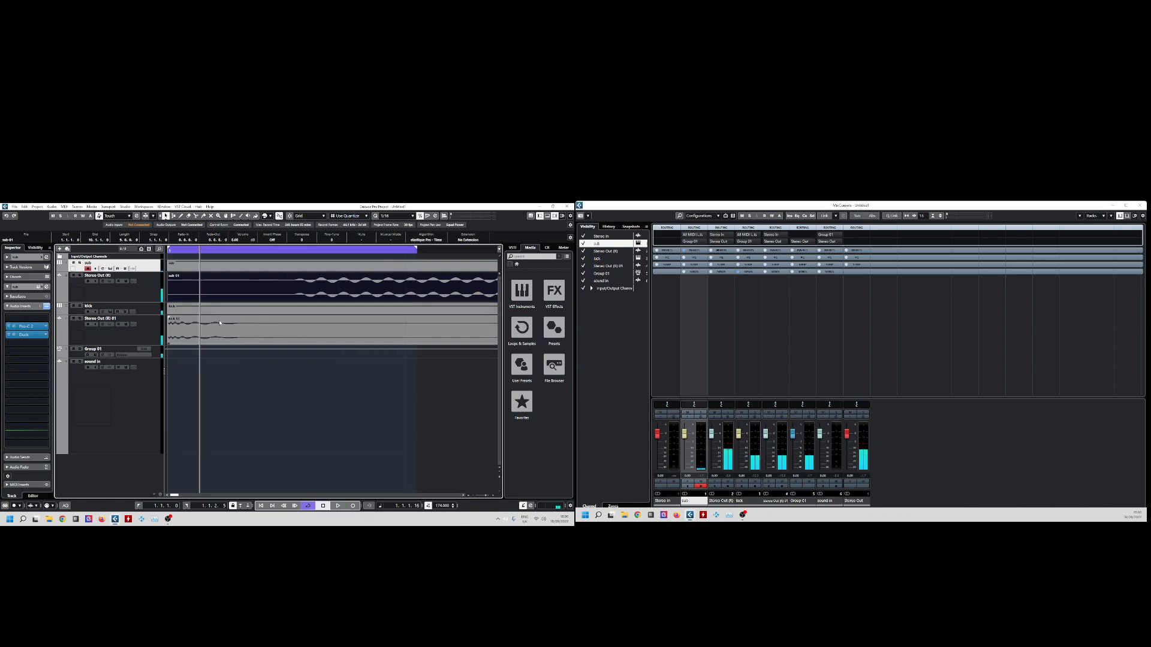
left_click(258, 332)
key("g")
key("g")
key("g")
key("g")
key("g")
key("g")
key("g")
key("g")
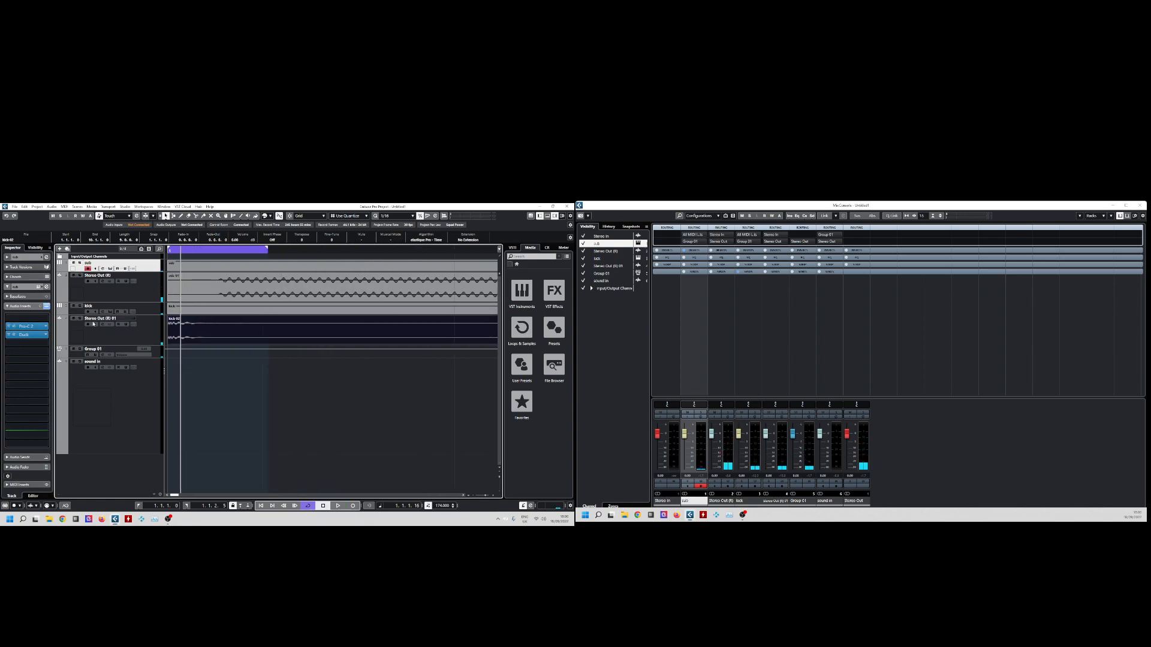
left_click(25, 327)
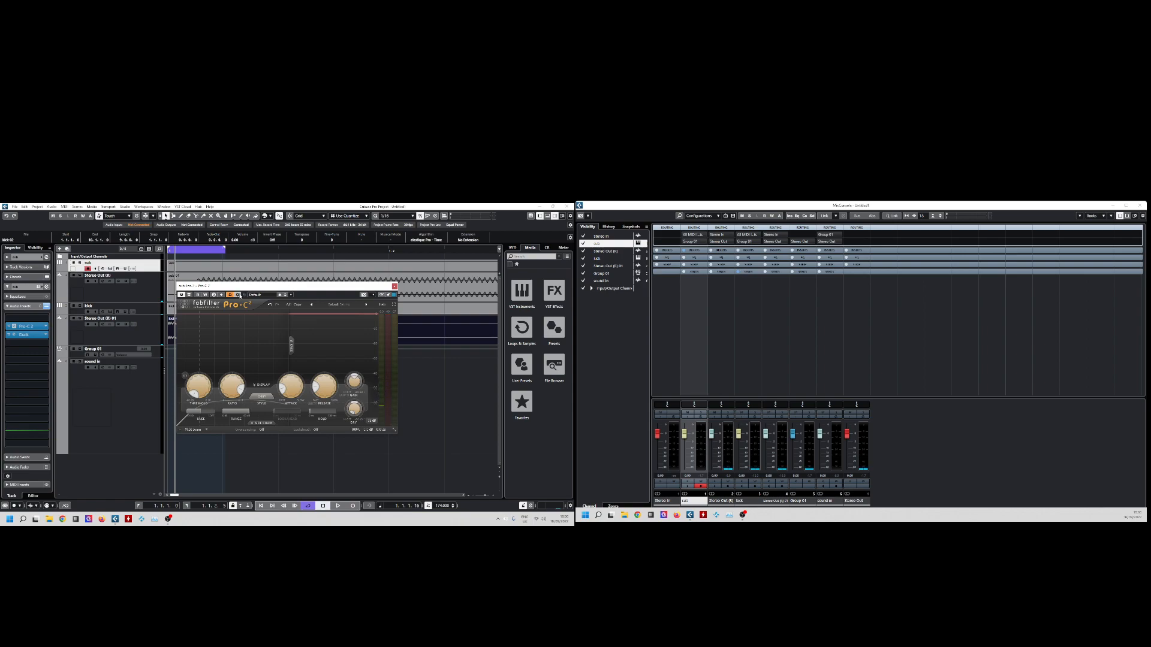
left_click(239, 296)
left_click(394, 286)
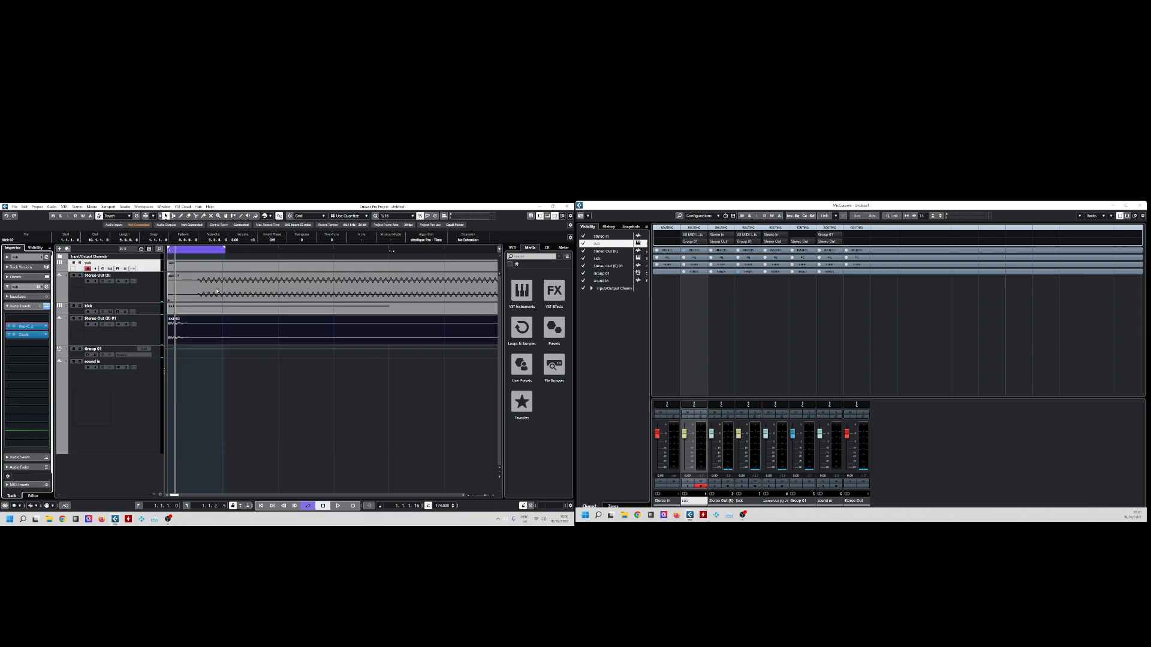
Delete the rendered sub and kick audio clips.
left_click(216, 293)
key("Delete")
left_click(200, 326)
key("Delete")
Remove both empty Stereo Out audio tracks left from the previous render.
left_click(143, 288)
left_click(148, 268)
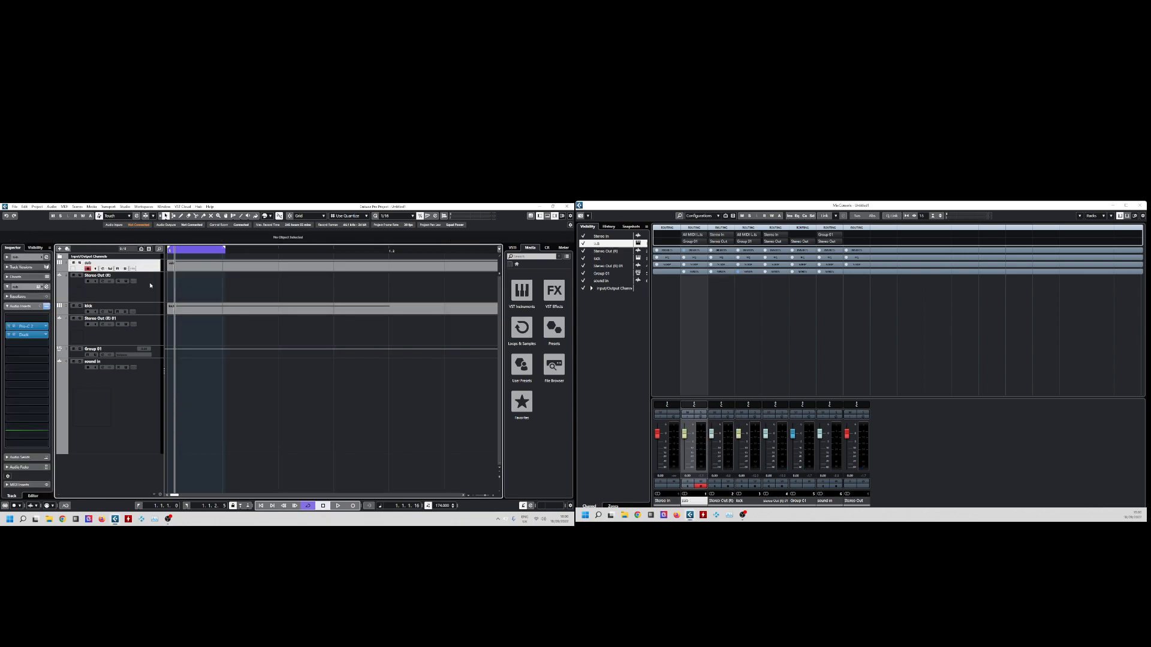
right_click(144, 293)
left_click(147, 307)
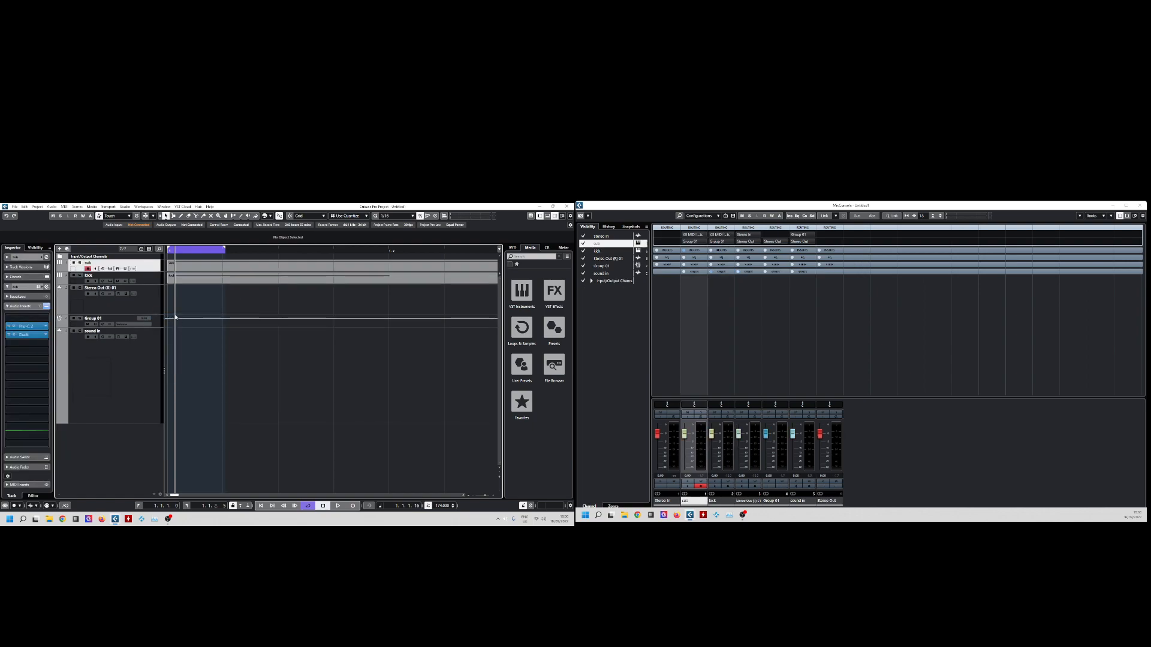
right_click(144, 306)
left_click(191, 292)
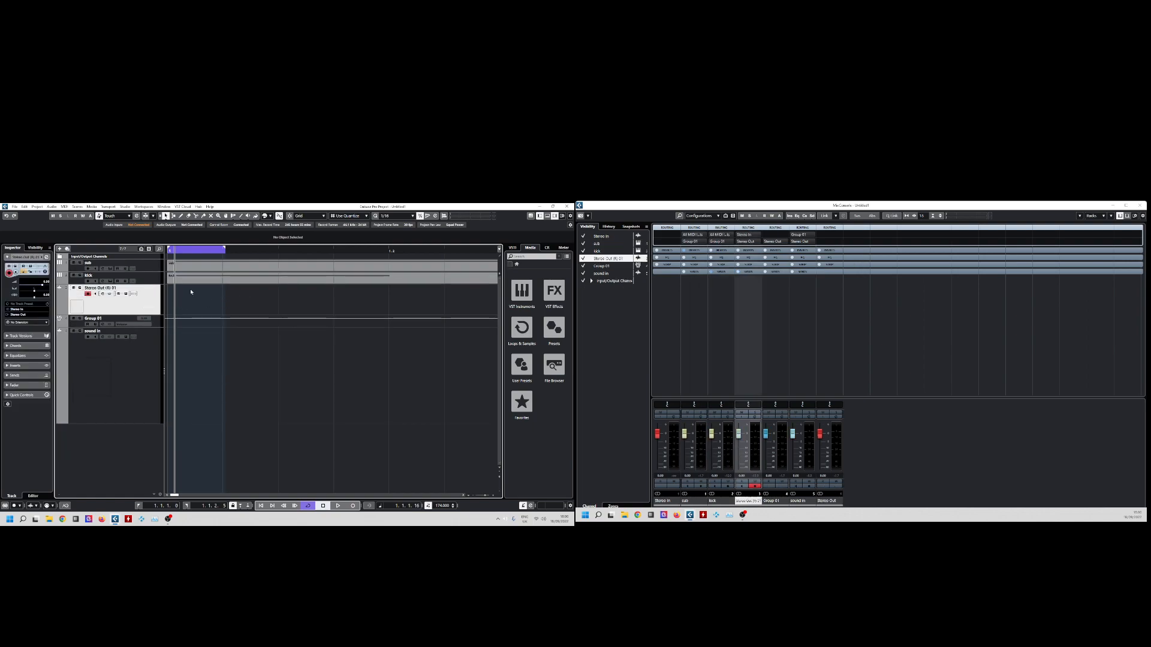
right_click(152, 301)
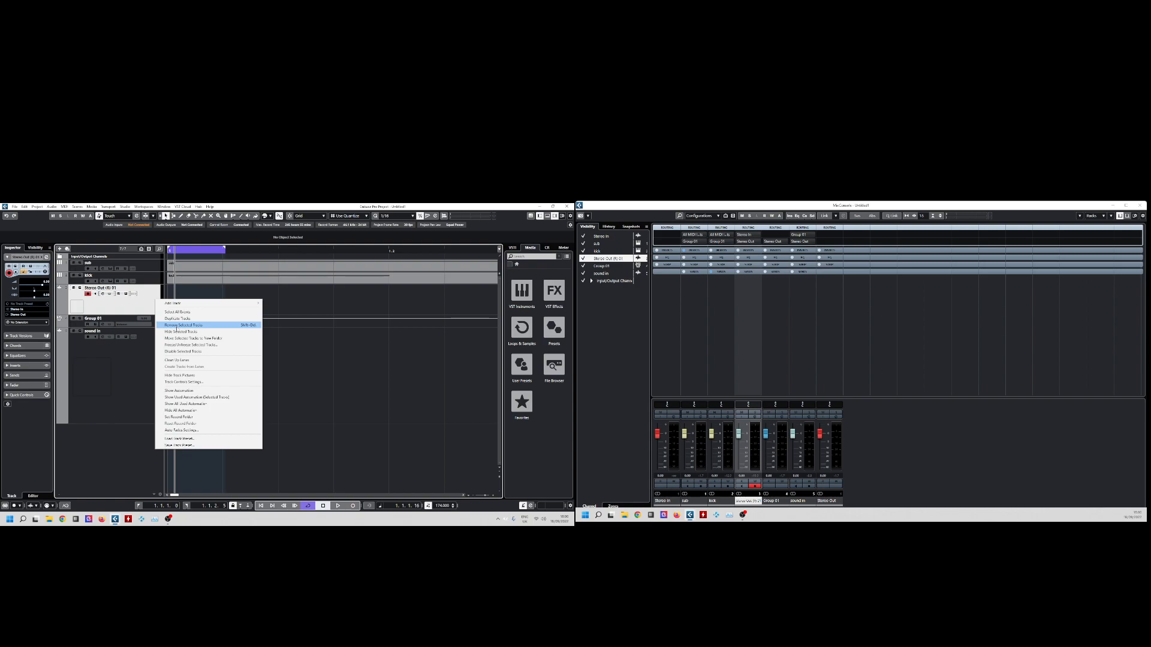
left_click(183, 325)
Select the sub and kick tracks together and extend the loop range from bar 1 to partway through bar 5.
left_click(160, 268, "ctrl")
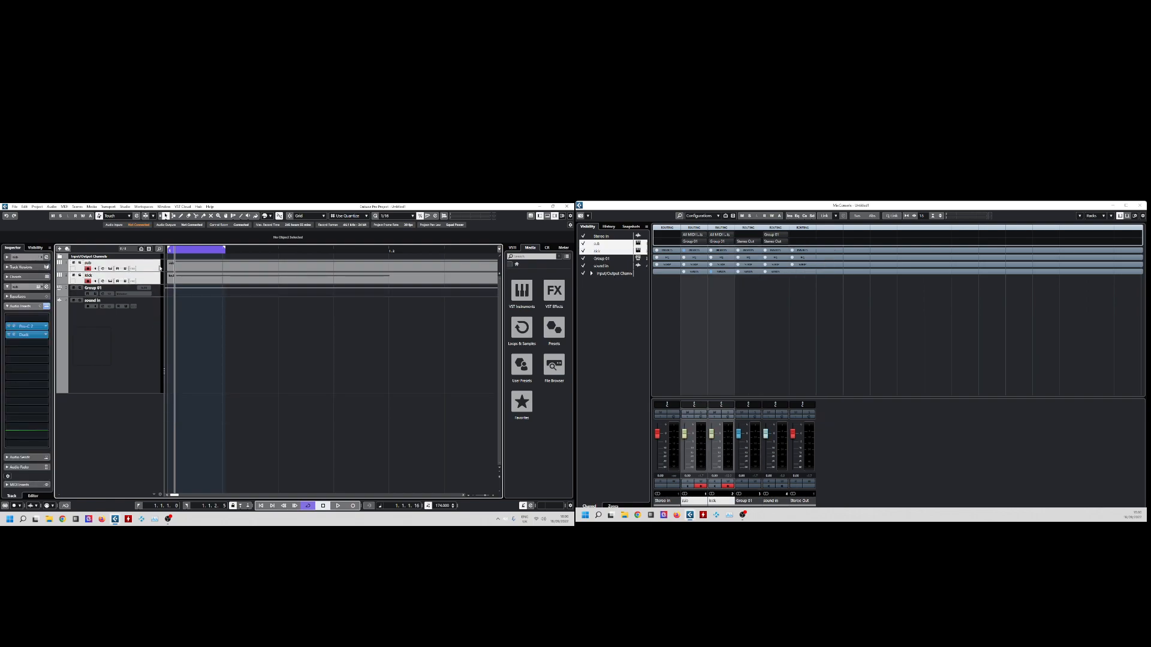
key("g")
key("g")
key("g")
key("g")
key("g")
key("g")
key("g")
key("g")
key("g")
key("g")
key("g")
key("g")
key("g")
left_click_drag(171, 248, 446, 247)
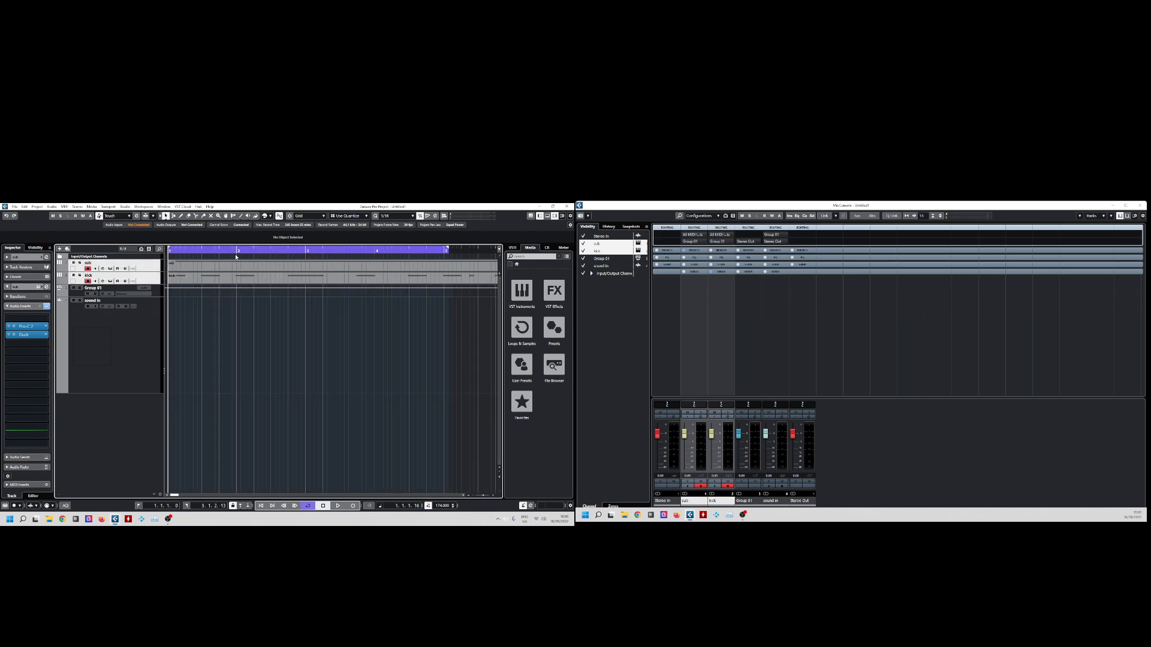
left_click_drag(447, 248, 476, 247)
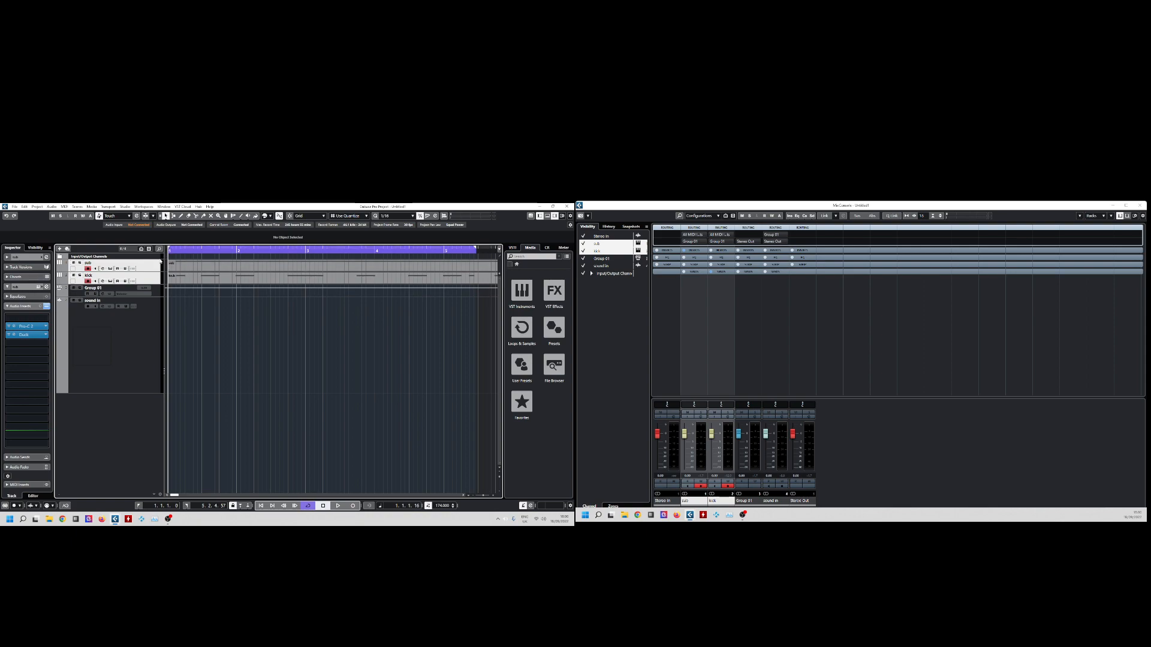
Try to render the sub and kick tracks in place over the extended loop, and undo the render.
key("alt+r")
key("Return")
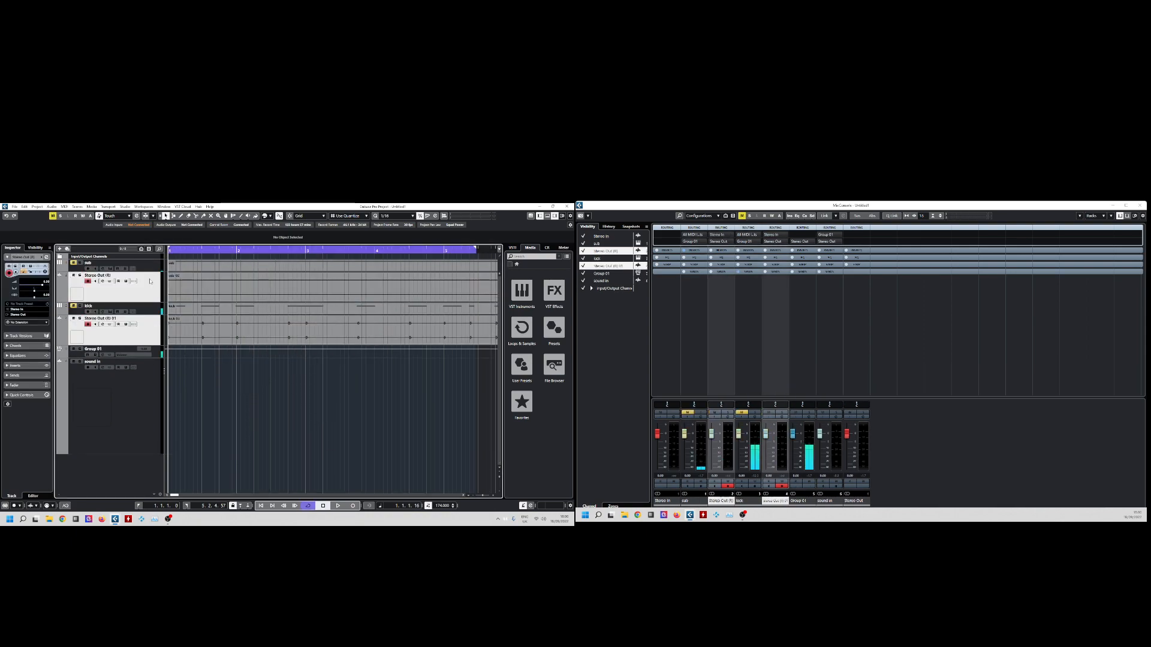
key("ctrl+z")
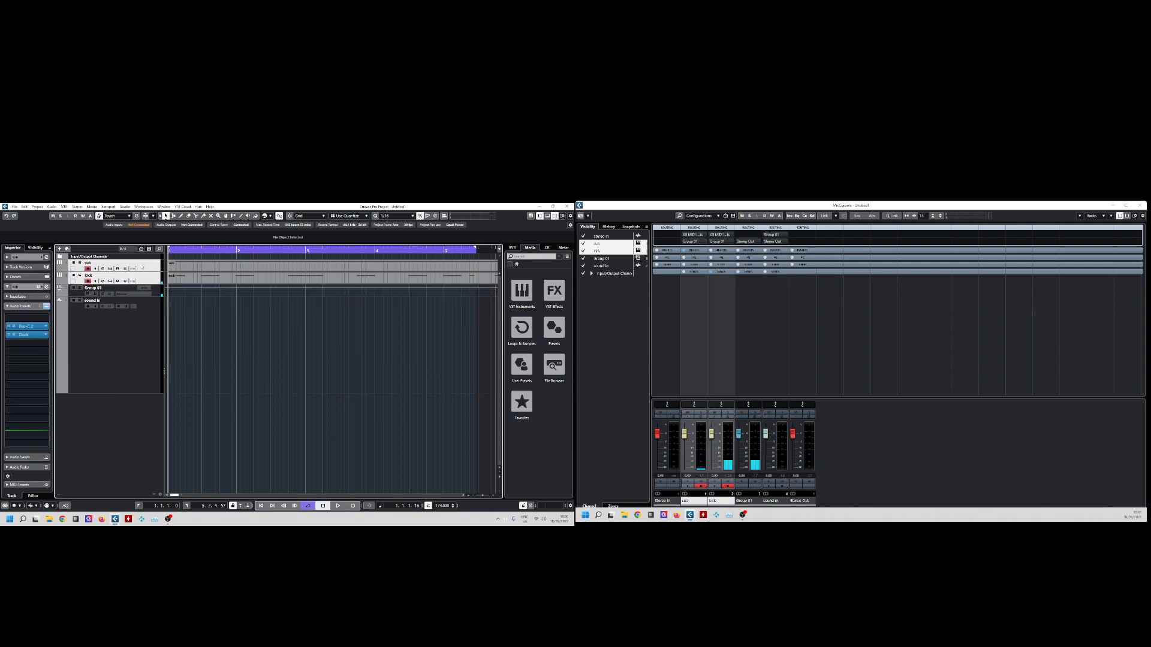
Open the sub's MIDI part for editing and expand the side-chain section of Pro-C 2 on the sub track.
left_click(201, 268)
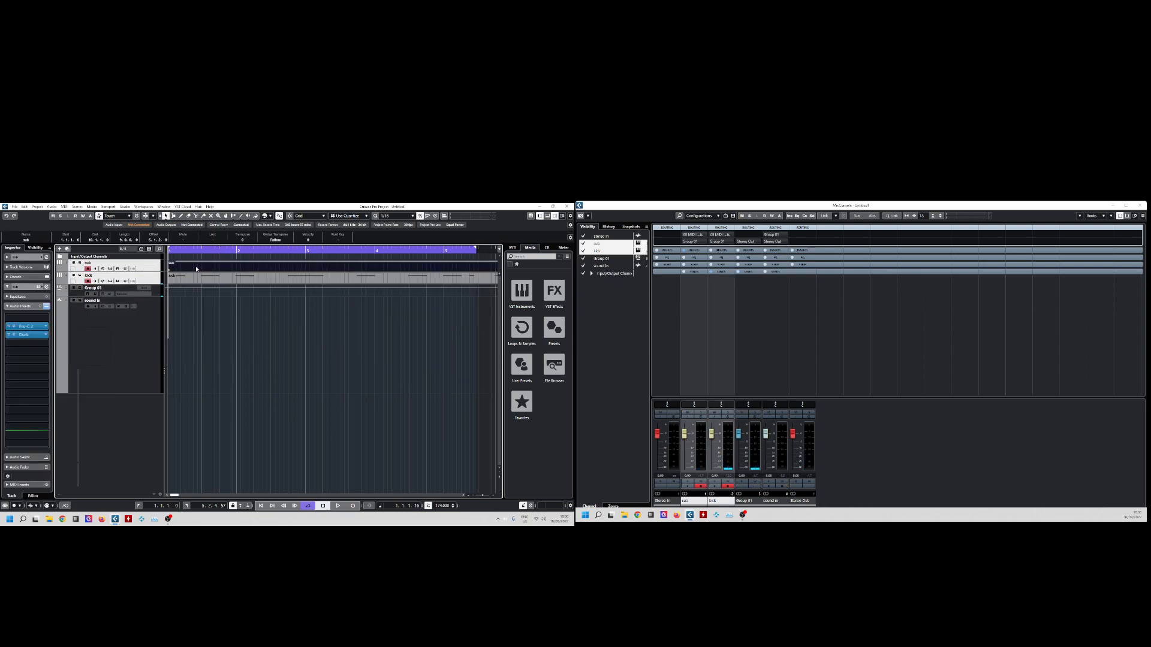
double_click(201, 268)
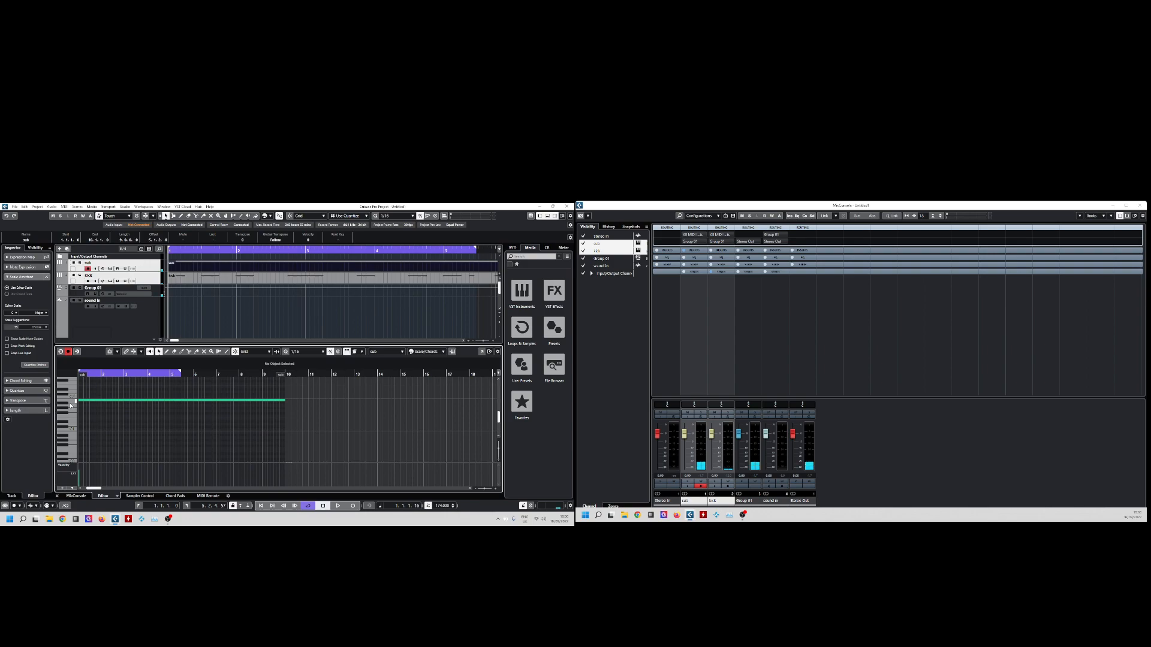
left_click(157, 268)
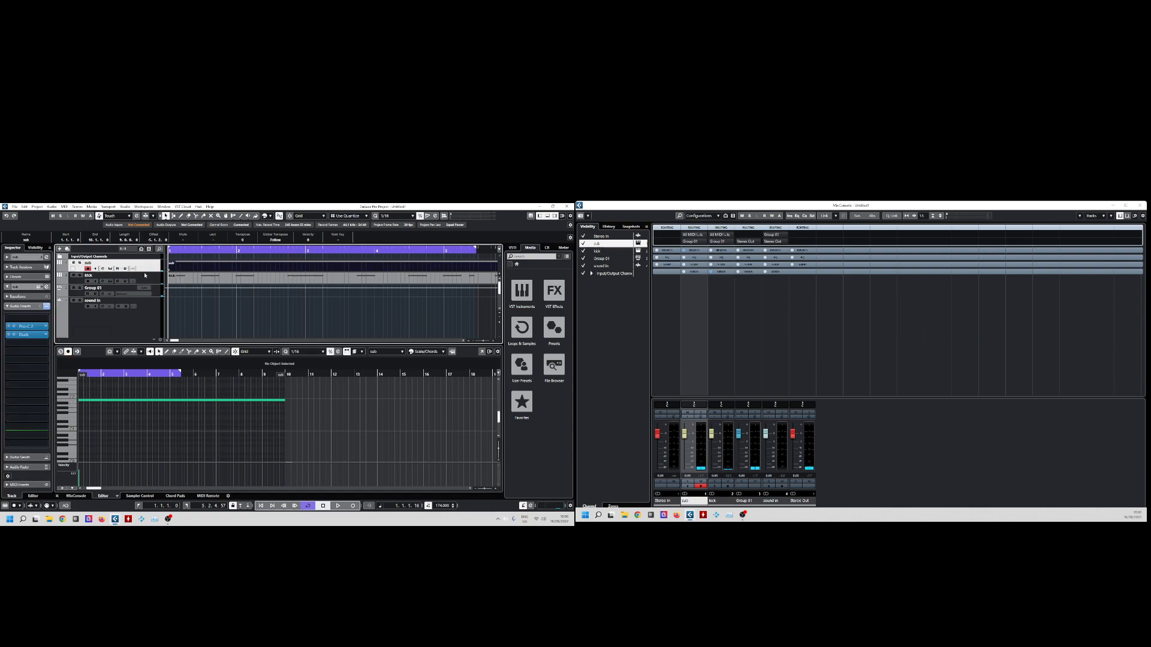
left_click(32, 327)
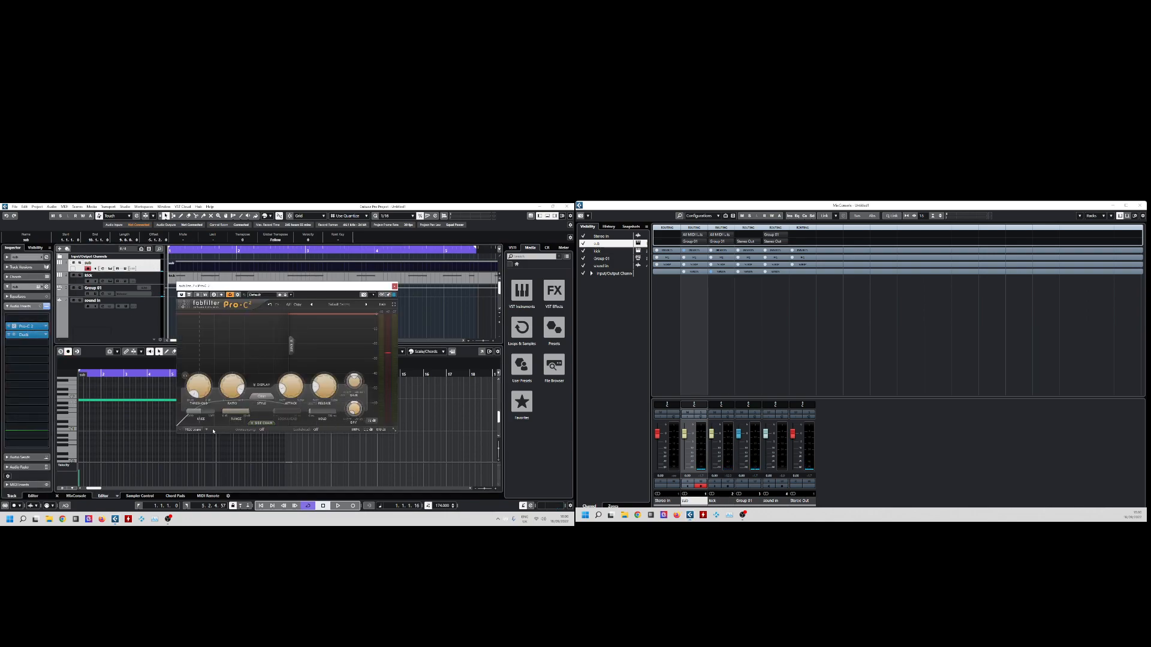
left_click(263, 423)
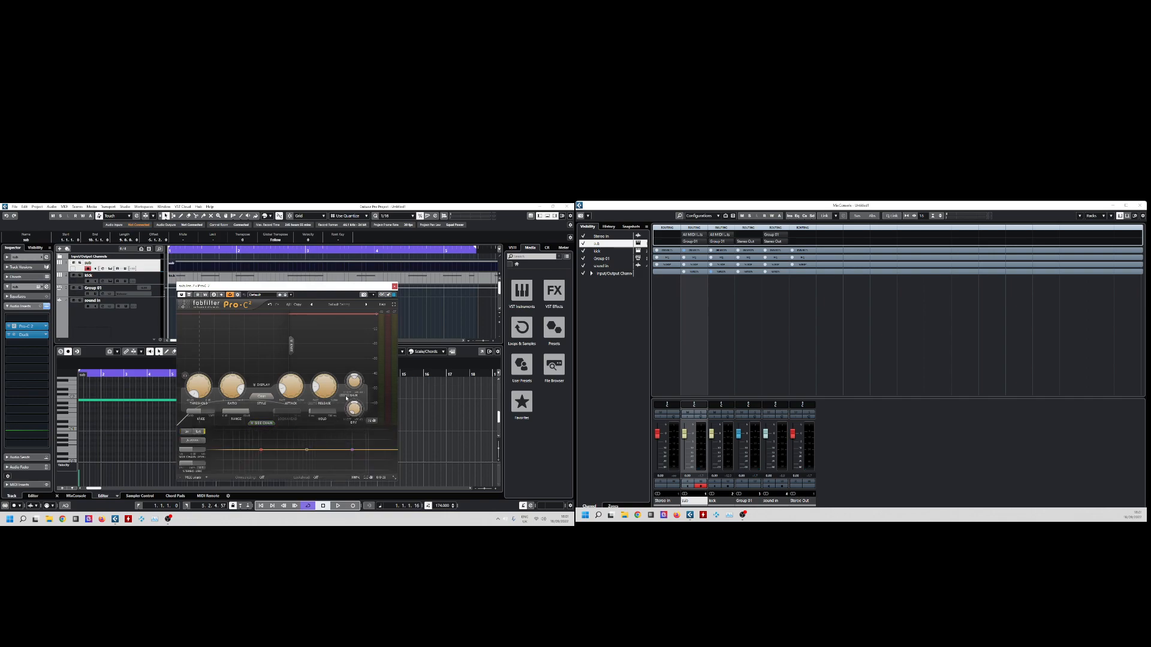
left_click(395, 286)
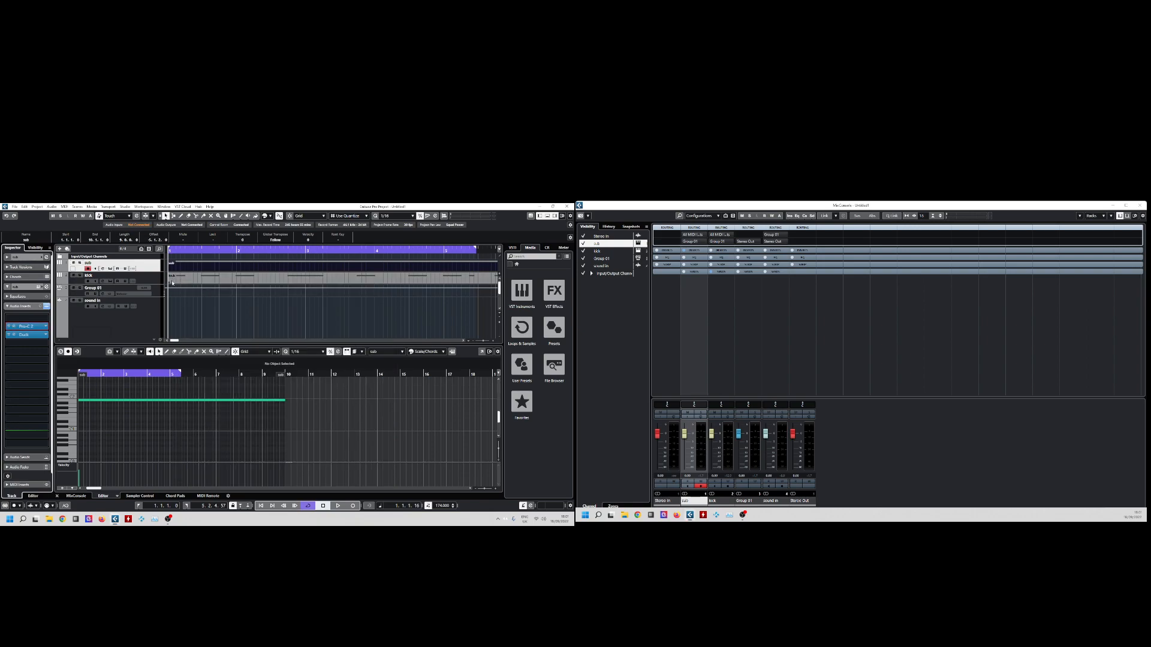
Retry the in-place render with both the sub and kick tracks selected, and undo it.
left_click(153, 279, "ctrl")
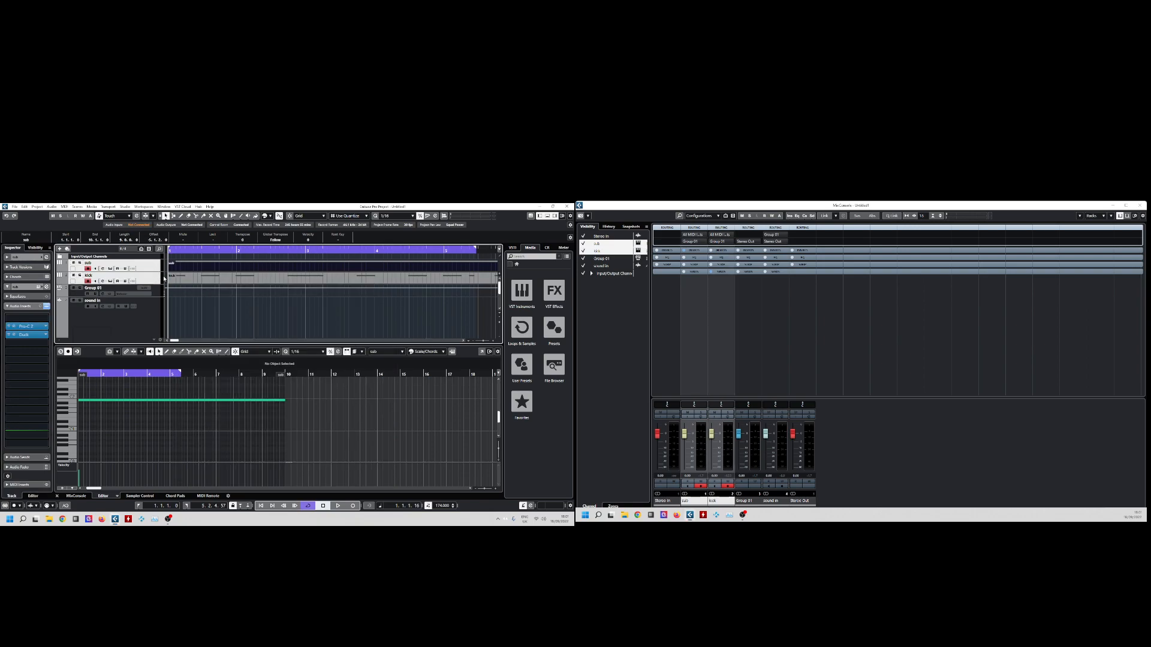
key("alt+r")
key("Return")
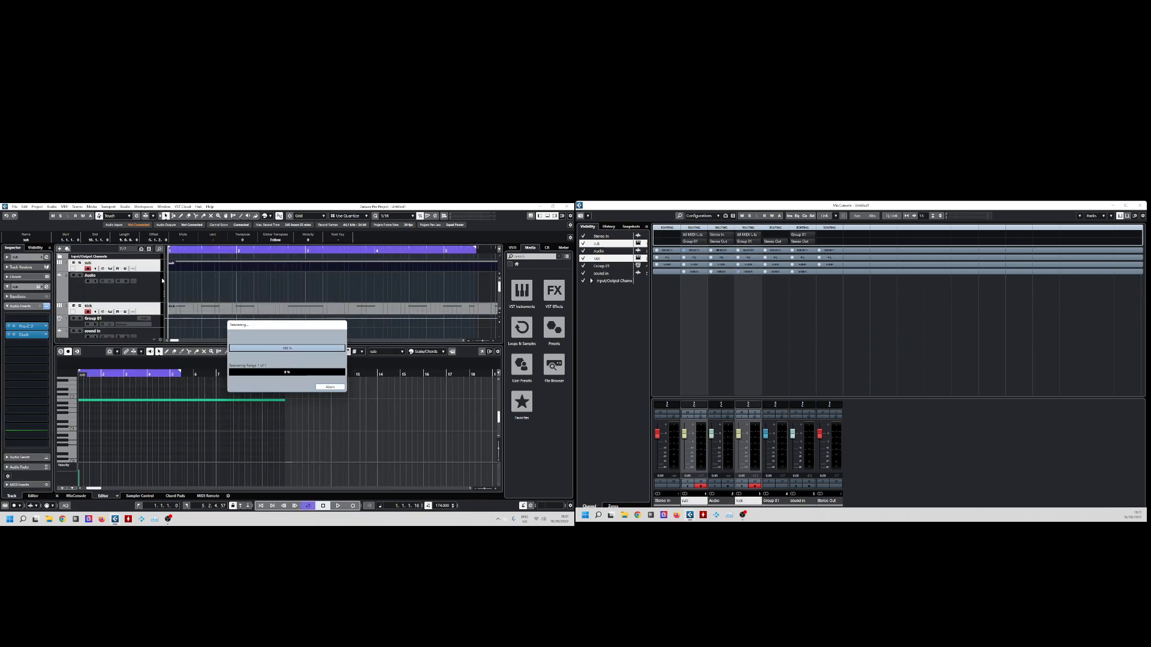
scroll(189, 312, "down", 1)
key("ctrl+z")
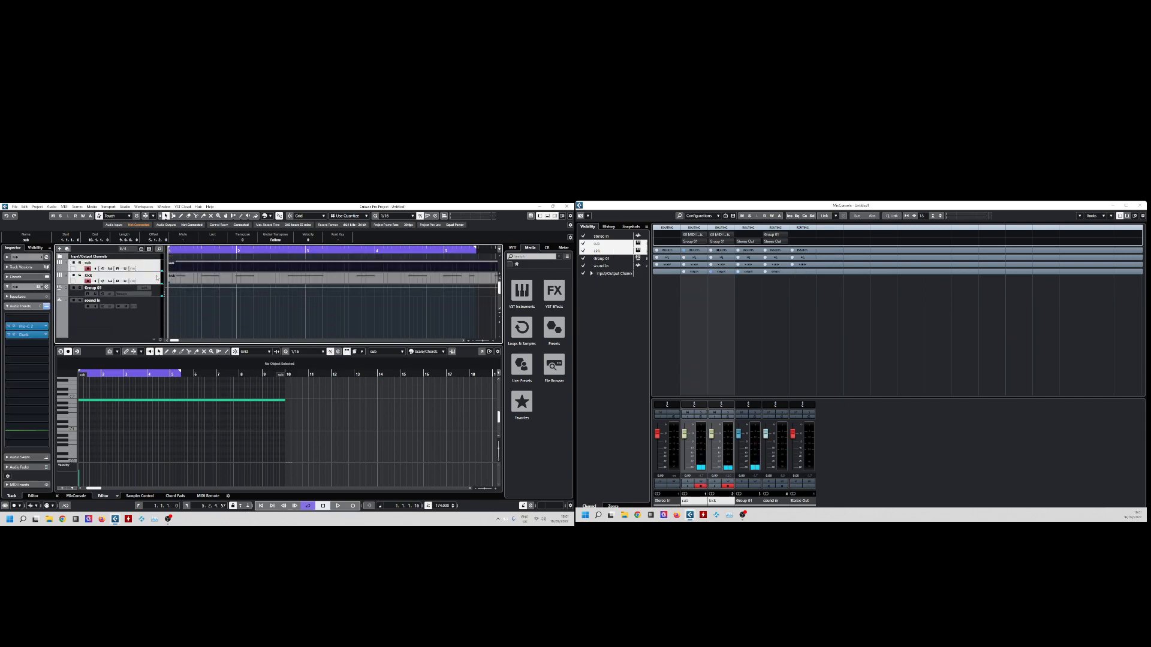
Render the sub and kick tracks in place over the loop range and hide the MIDI editor.
left_click(169, 278)
left_click(156, 266)
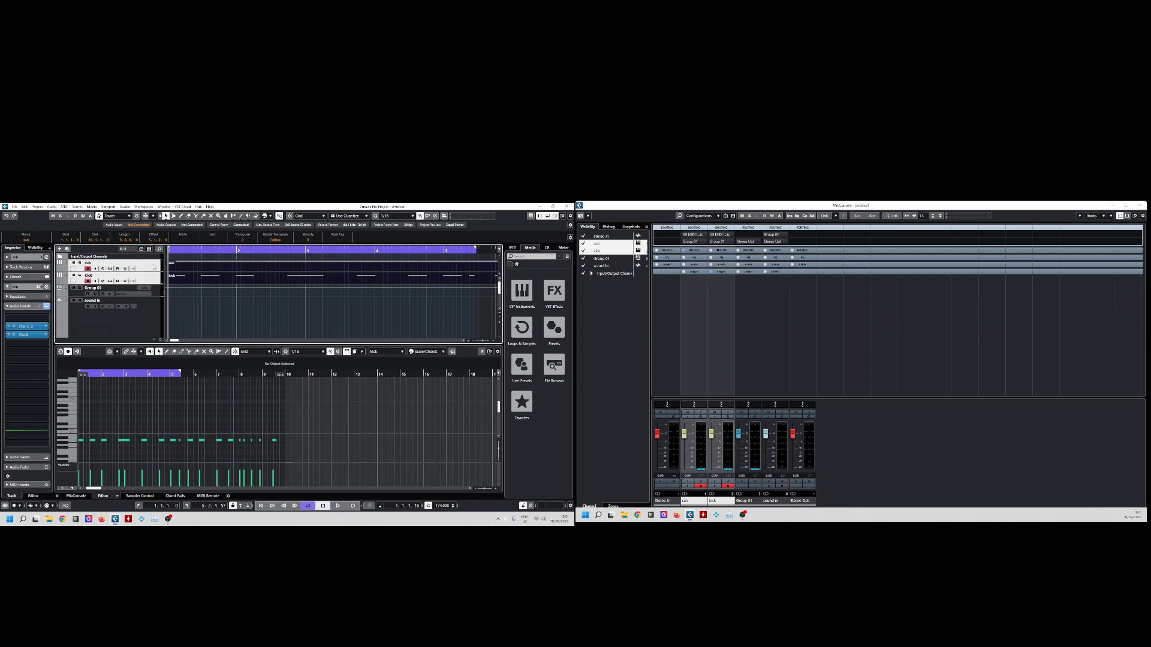
key("alt+r")
key("Return")
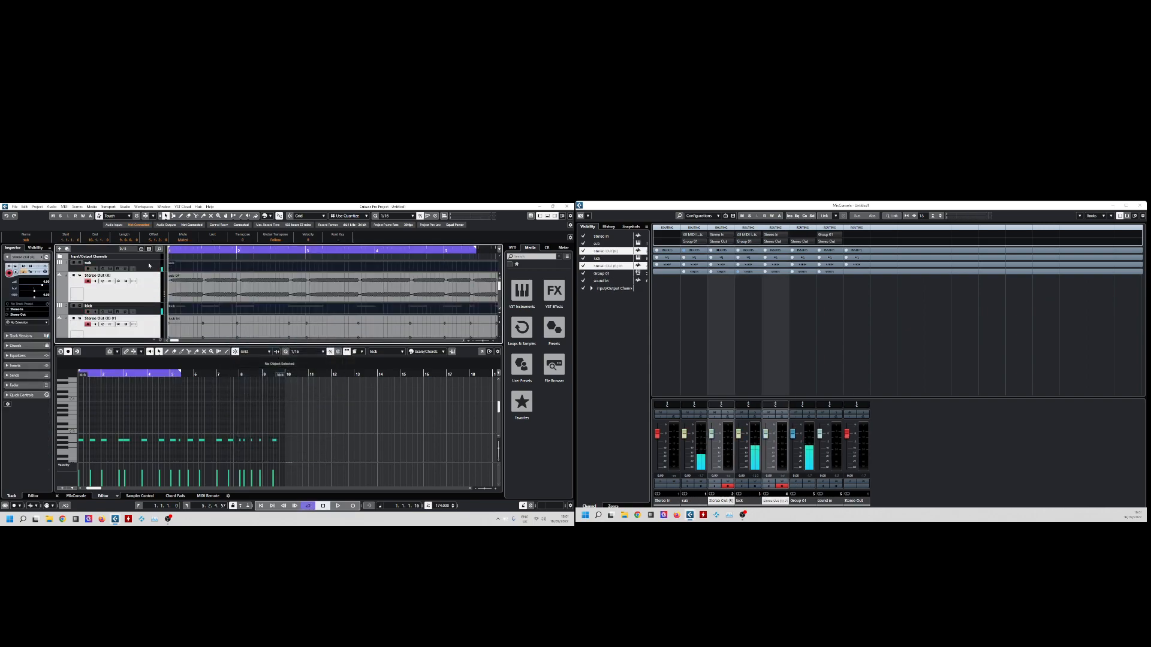
left_click(547, 216)
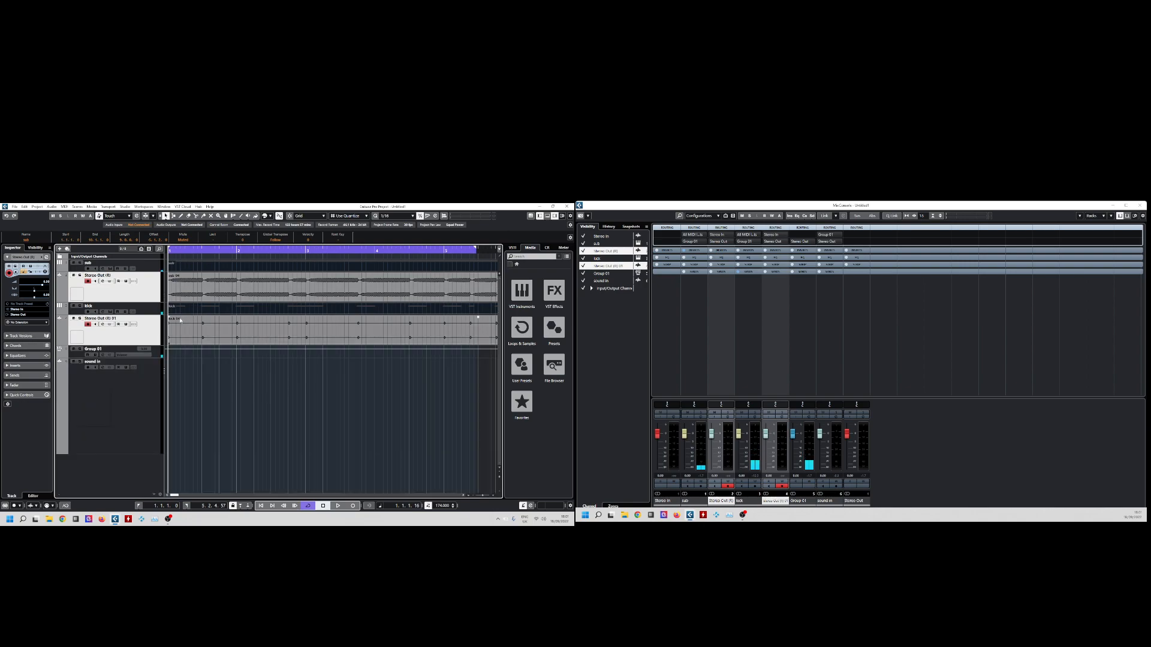
Examine the opening of the rendered sub and kick waveforms with enlarged tracks at high magnification.
key("h")
key("h")
key("h")
key("h")
key("h")
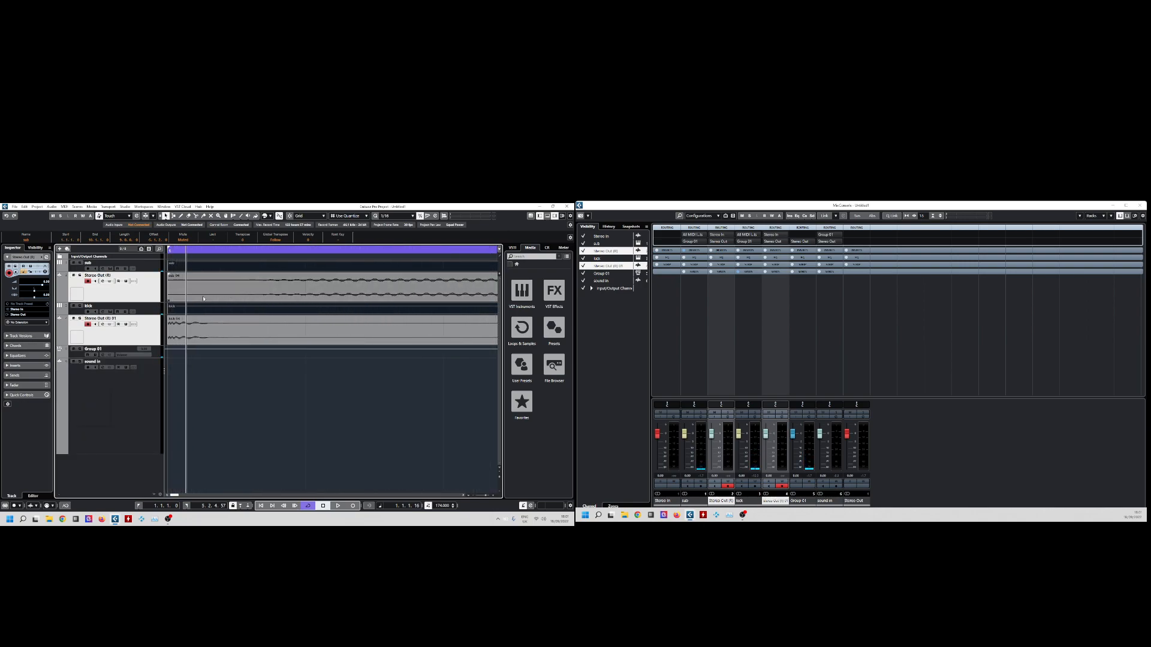
left_click_drag(147, 301, 144, 374)
key("g")
key("g")
key("g")
key("g")
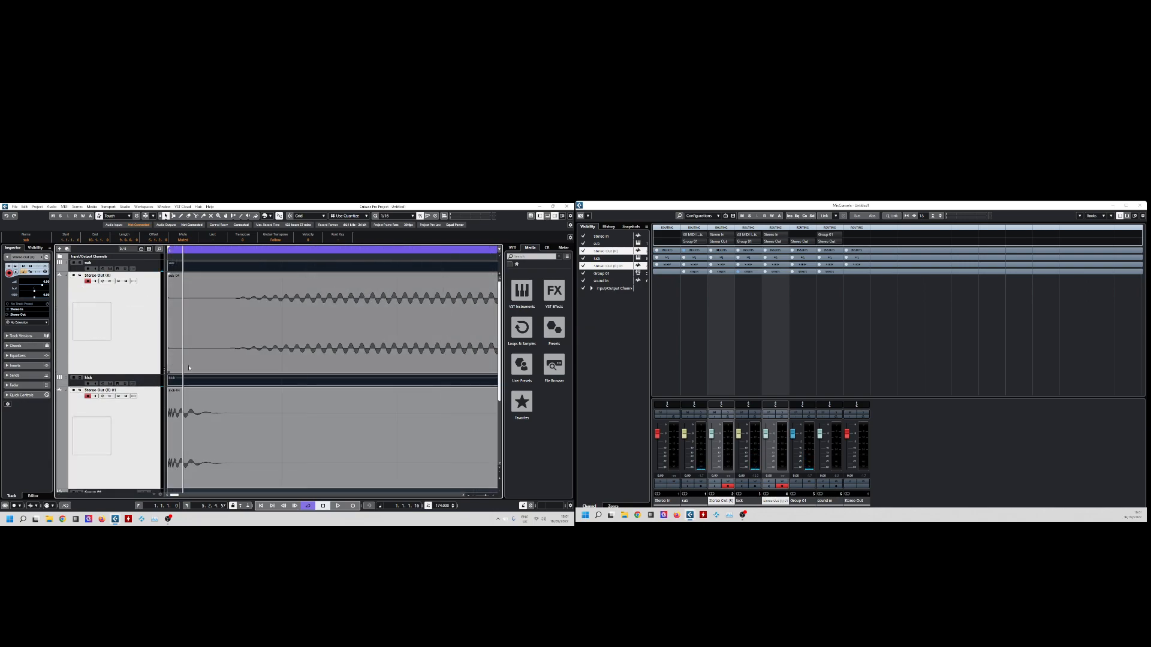
scroll(202, 381, "down", 4)
scroll(202, 381, "up", 2)
key("g")
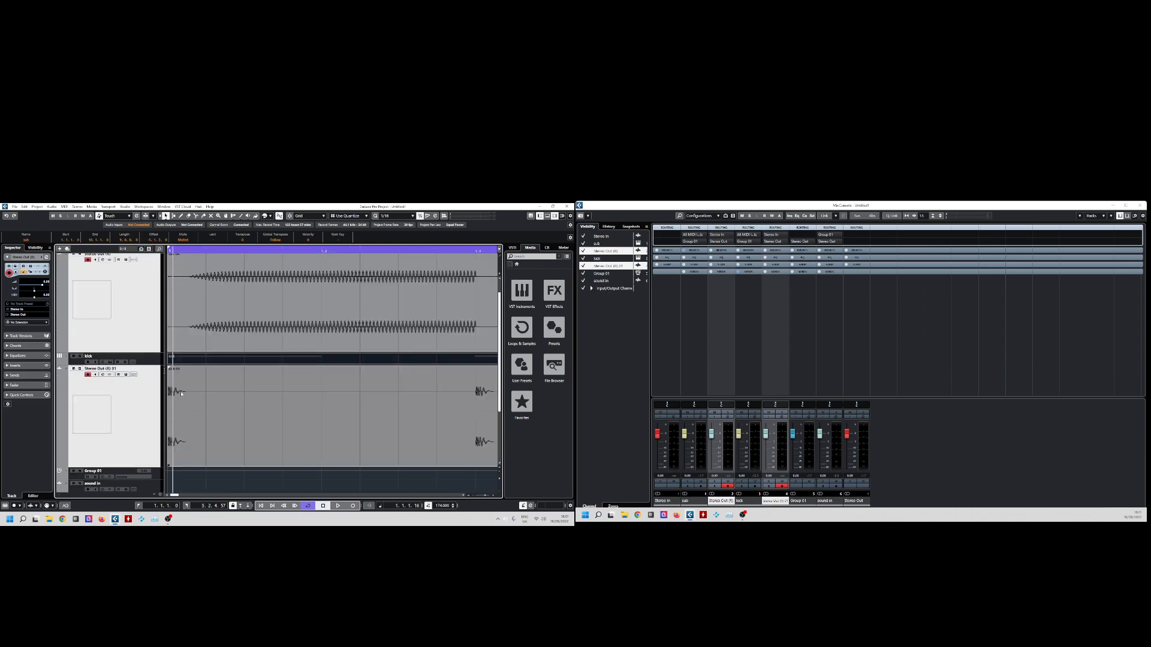
Compare the rendered sub's initial fade-in with the first kick hit at waveform-cycle level.
left_click(172, 277)
key("h")
key("h")
key("h")
key("h")
key("h")
key("h")
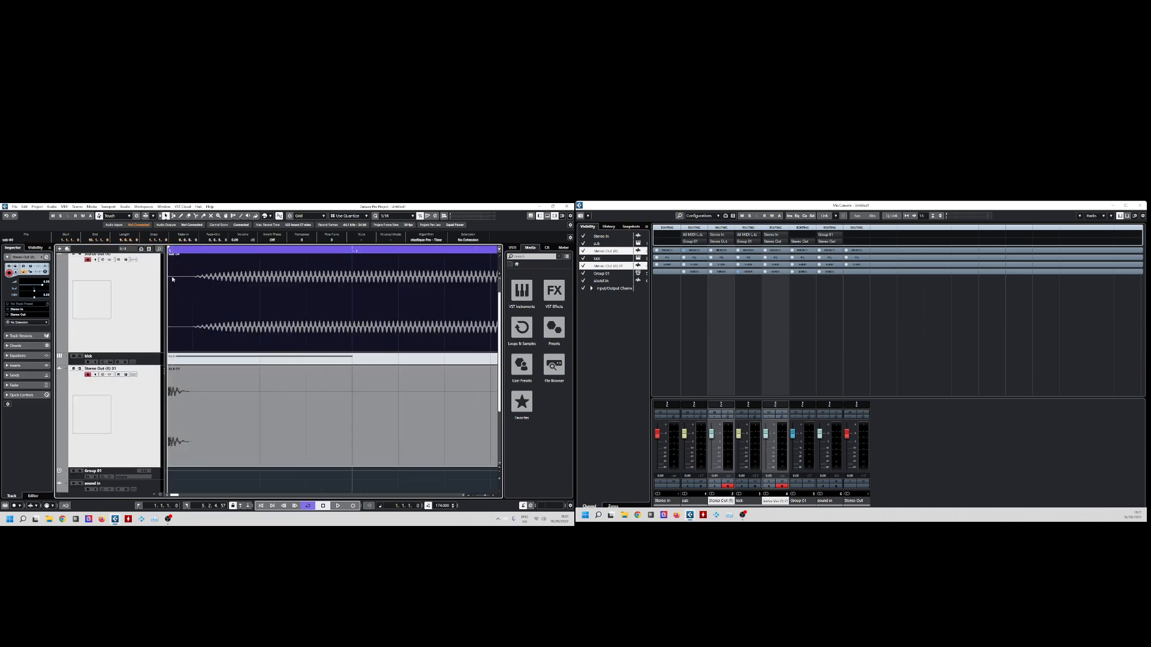
key("g")
key("g")
left_click_drag(145, 352, 145, 423)
scroll(241, 379, "down", 5)
scroll(240, 378, "up", 5)
scroll(238, 374, "down", 5)
key("g")
key("g")
key("g")
key("g")
key("g")
key("g")
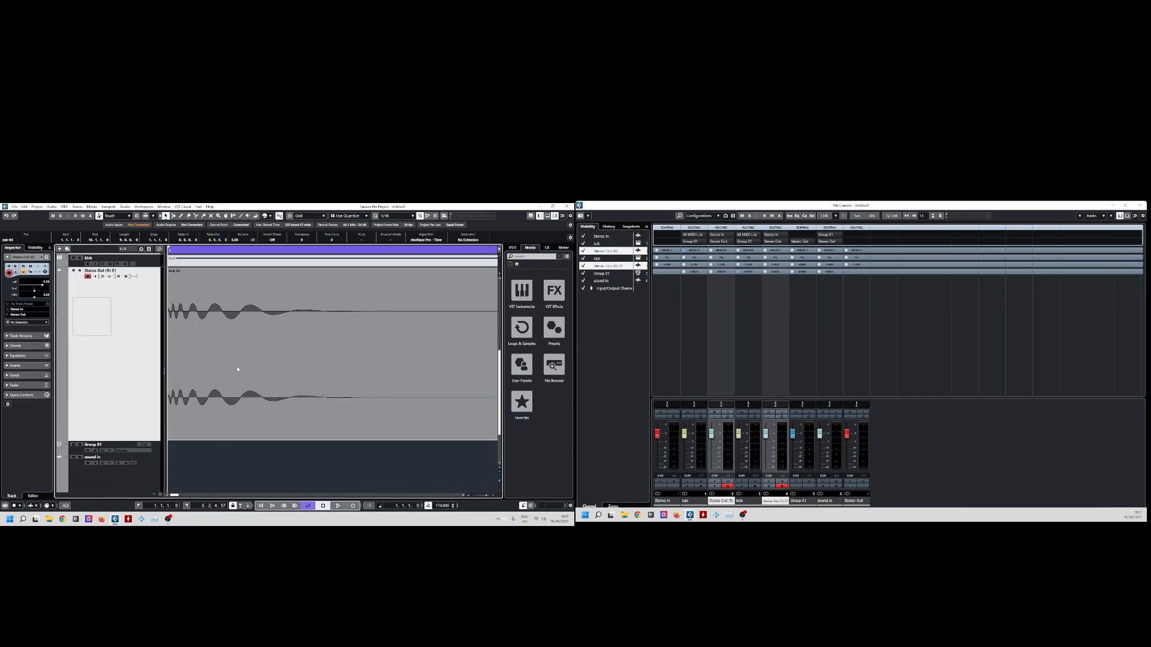
Play the rendered sub and kick together and view their waveforms across the whole loop.
key("space")
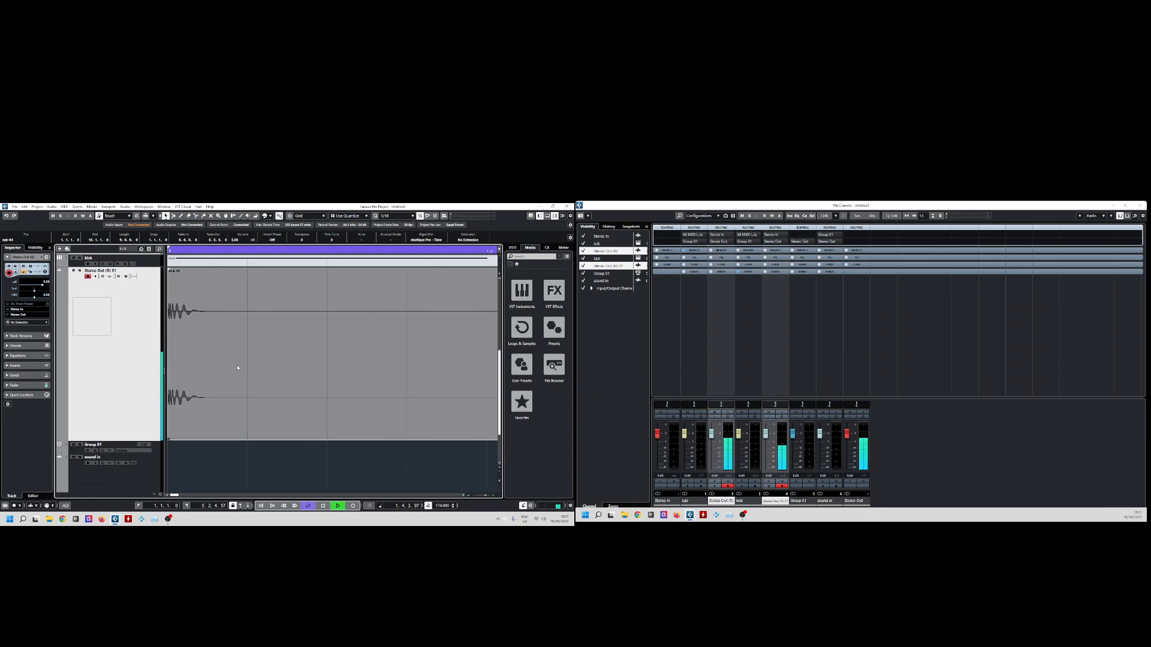
key("g")
key("g")
key("g")
key("g")
key("g")
scroll(237, 368, "up", 3)
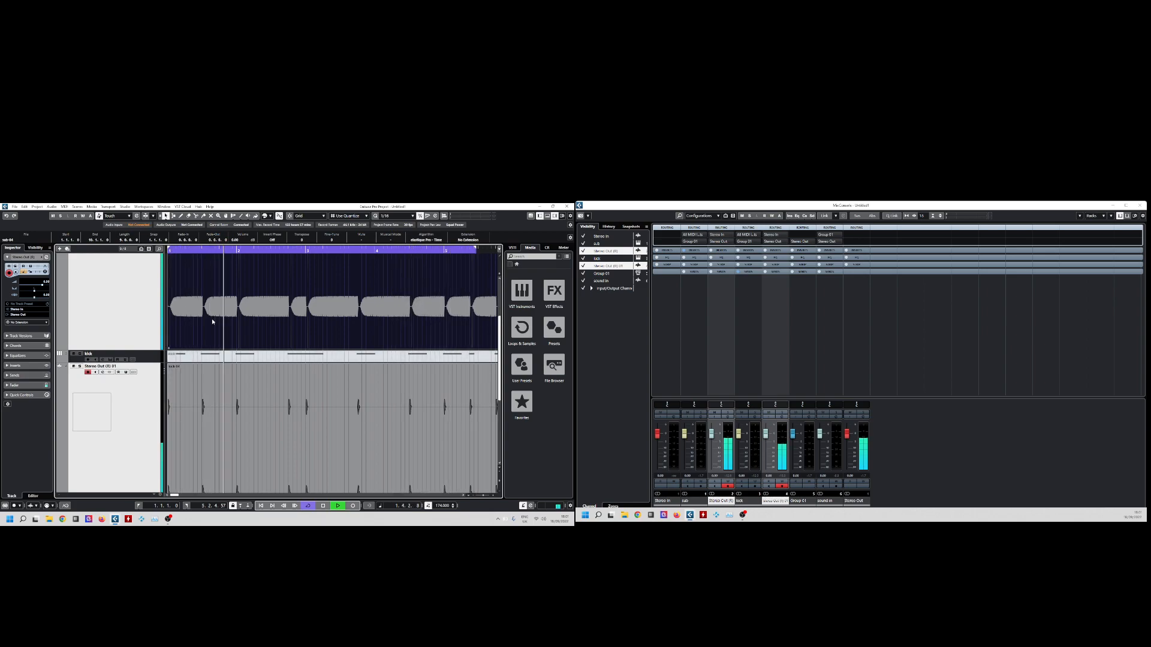
key("space")
Delete the rendered sub and kick audio clips and select the sound in track.
scroll(215, 340, "down", 3)
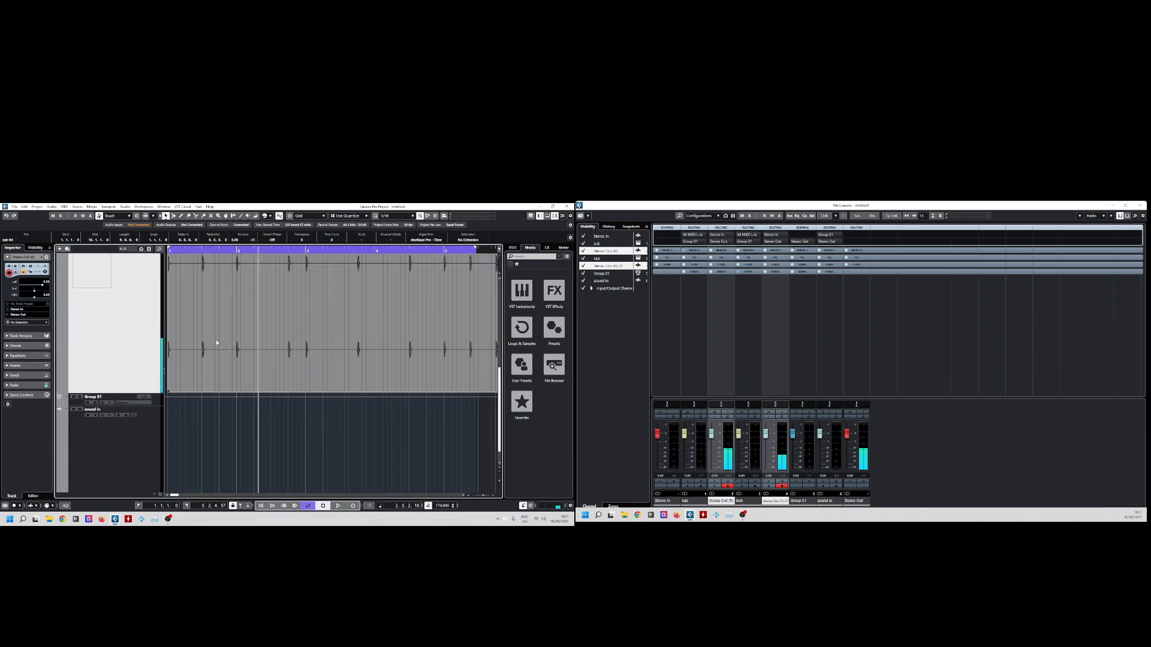
scroll(197, 341, "up", 3)
scroll(197, 341, "down", 3)
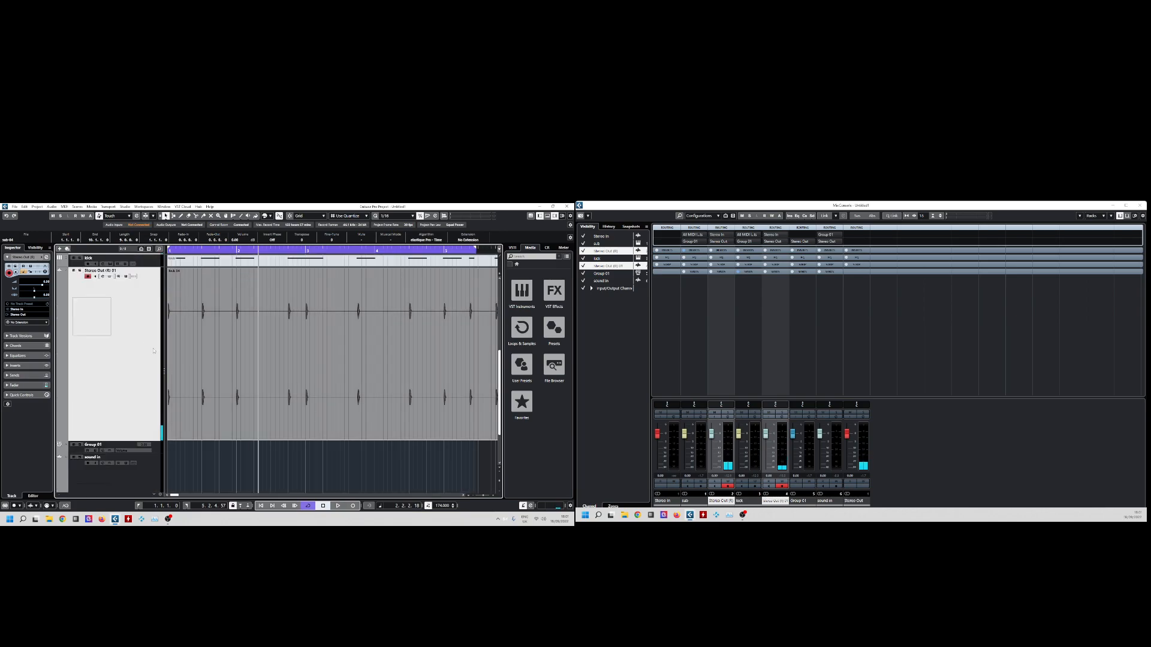
scroll(155, 350, "down", 3)
scroll(143, 397, "up", 3)
scroll(165, 343, "down", 3)
left_click(189, 316)
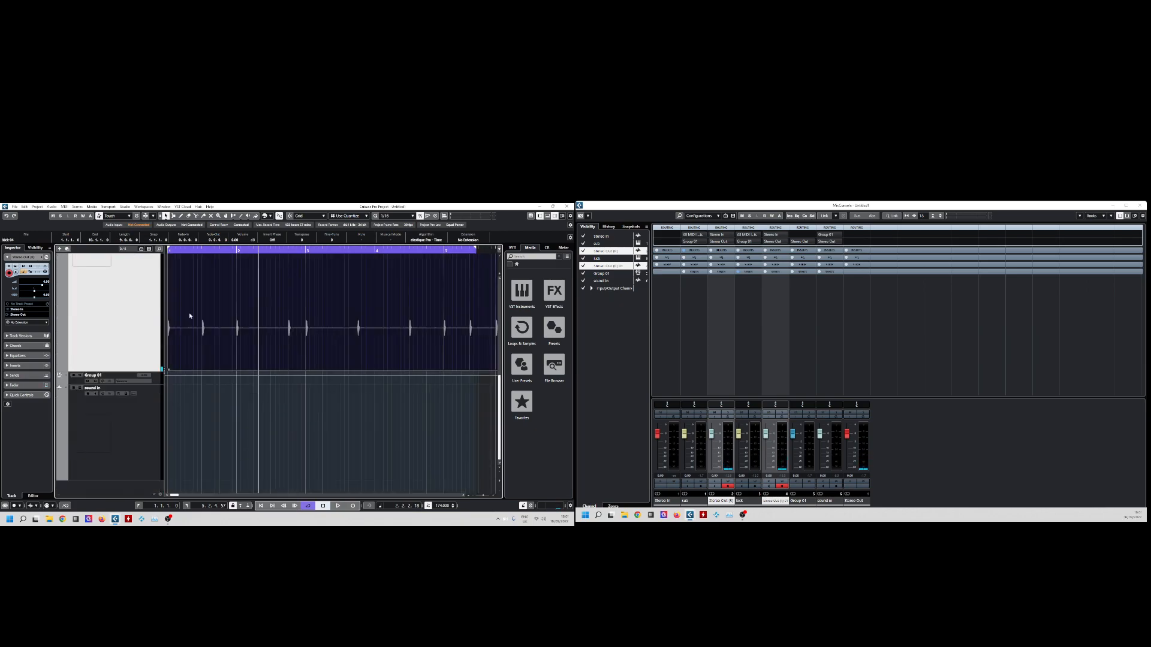
key("period")
left_click(133, 415)
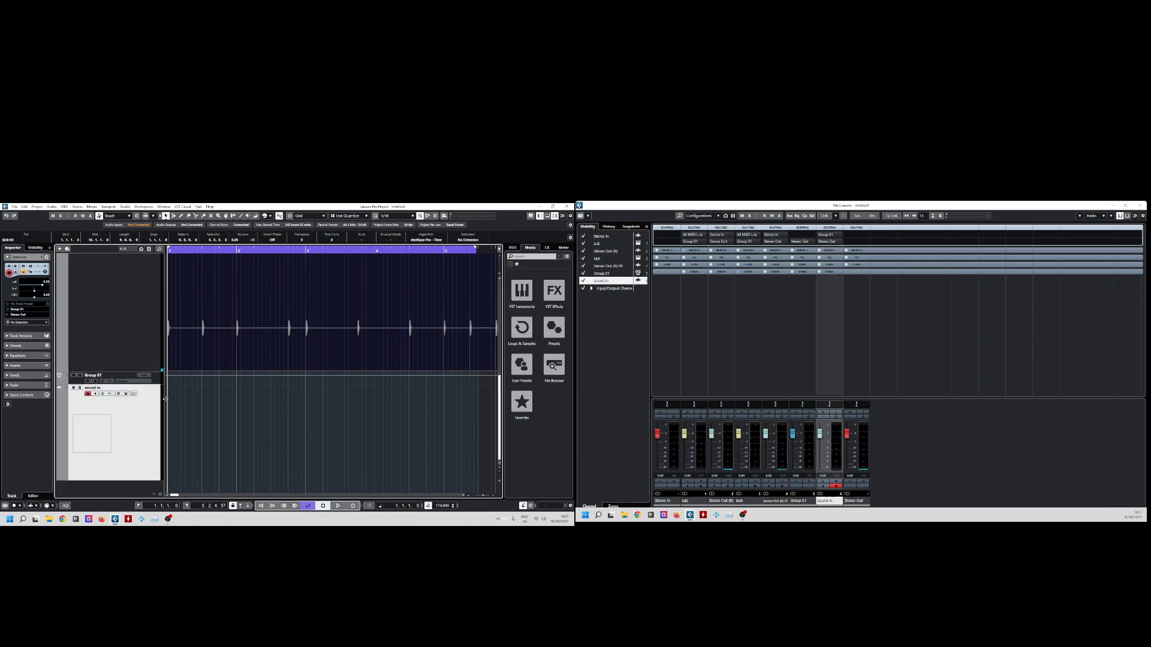
scroll(178, 351, "up", 2)
key("Delete")
scroll(205, 336, "up", 5)
scroll(208, 367, "down", 5)
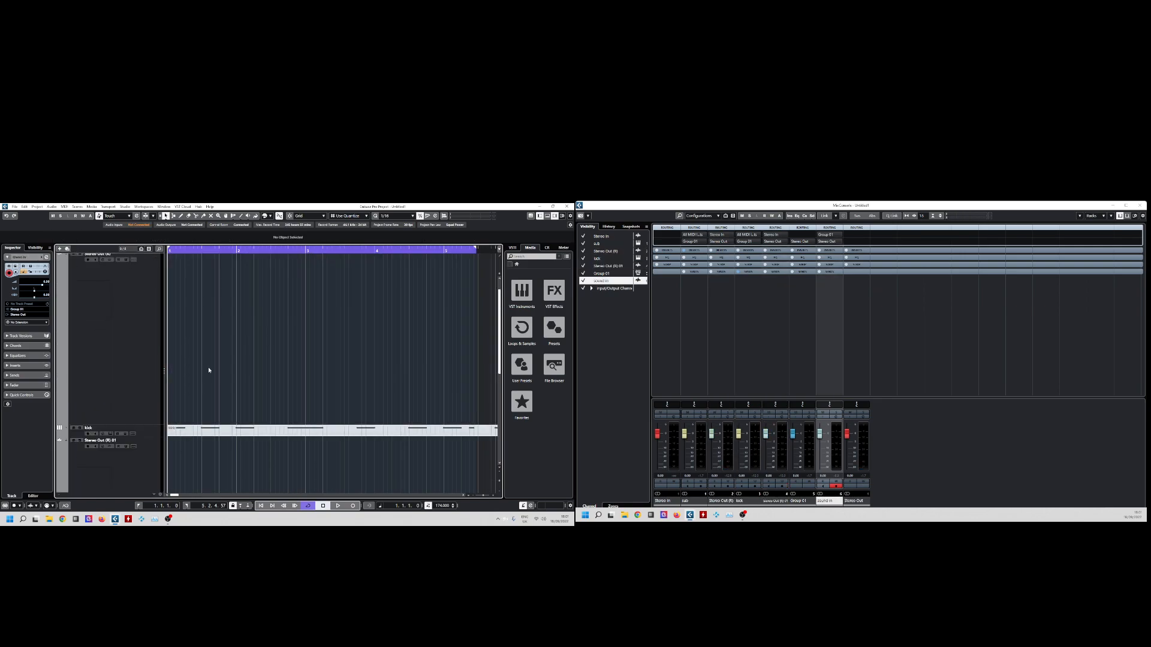
Unmute the original sub and kick MIDI parts with the Mute tool and return to the selection tool.
scroll(207, 368, "up", 5)
right_click(181, 269)
left_click(229, 270)
left_click(230, 268)
scroll(231, 320, "down", 2)
scroll(230, 319, "down", 1)
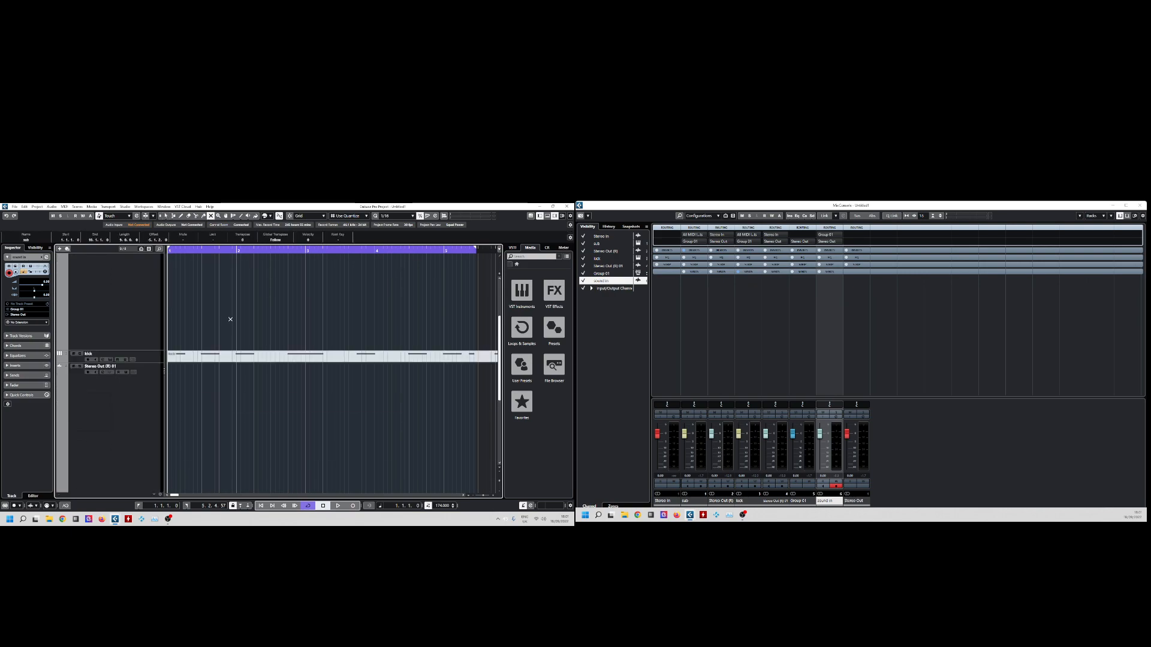
left_click(212, 356)
scroll(210, 360, "down", 4)
key("1")
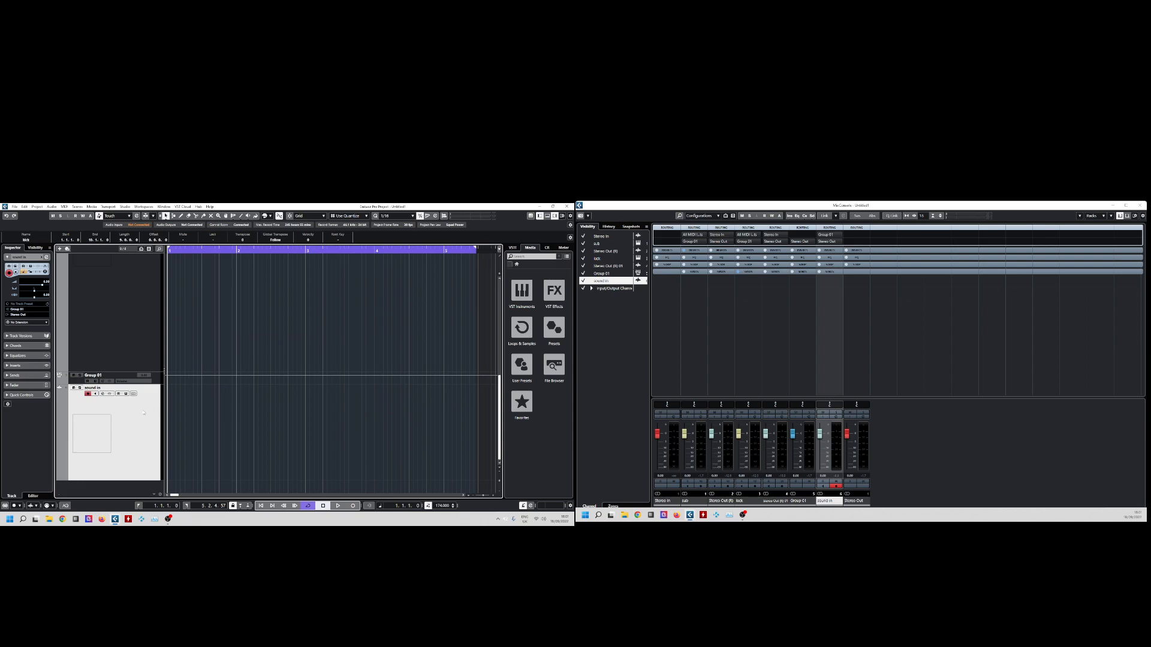
Record the sub and kick mix onto the sound in track until partway through bar 3, and solo it for playback from the start.
left_click(353, 505)
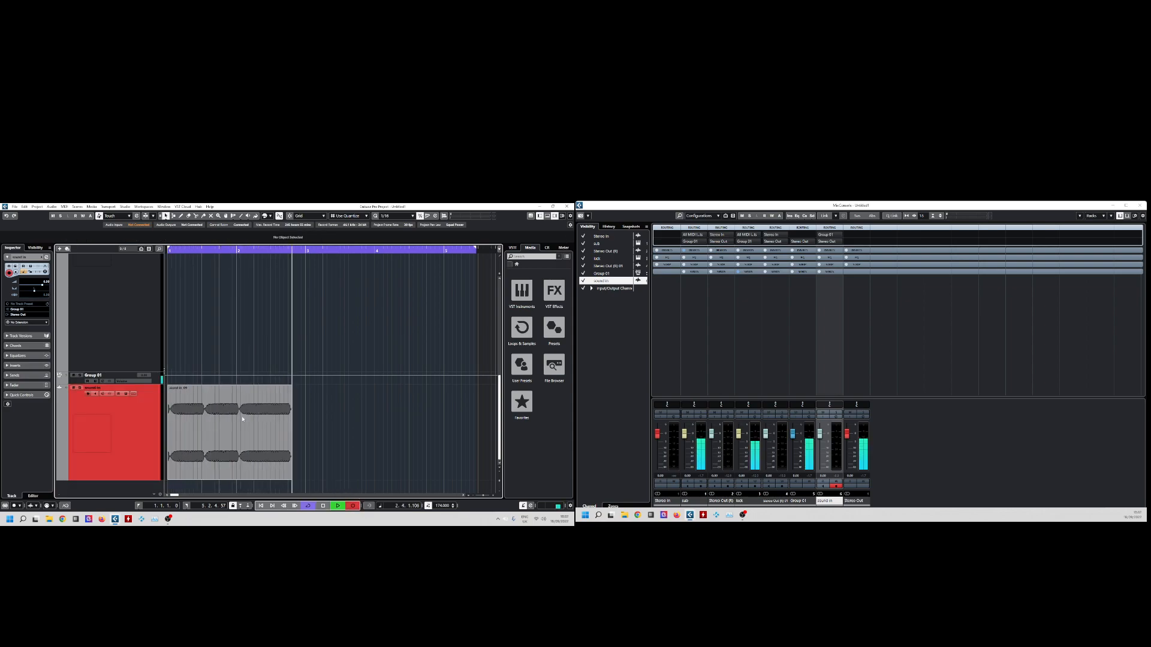
key("space")
left_click(81, 388)
key("period")
key("space")
key("period")
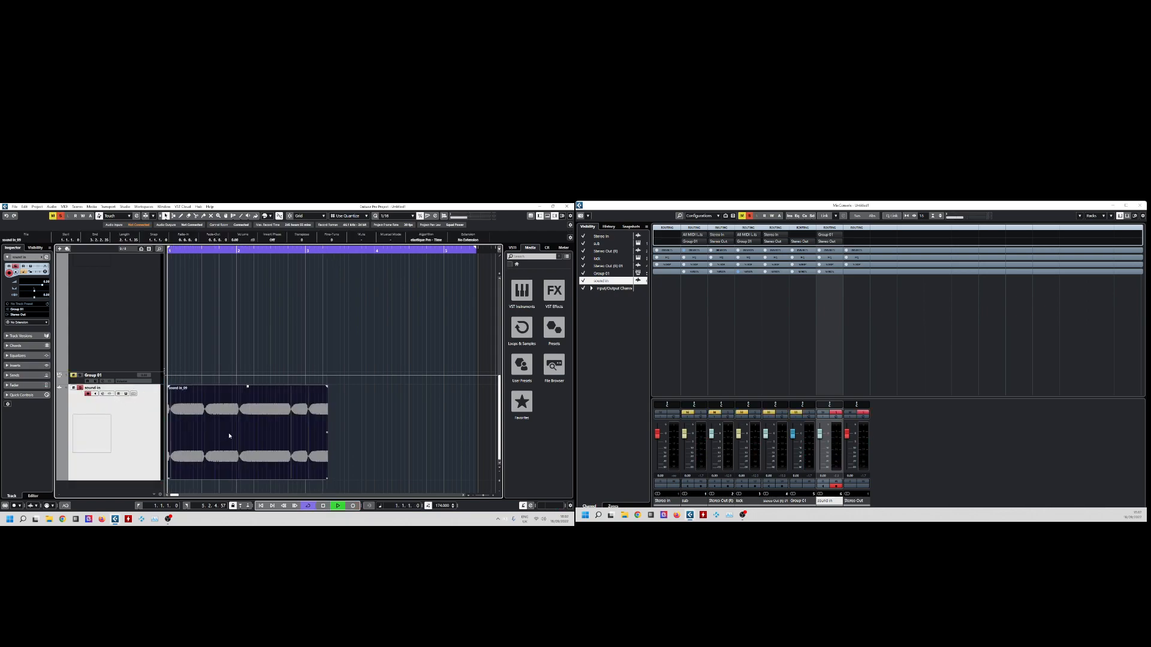
key("space")
Examine the beginning of the recorded sound in waveform where the kick gives way to the sub.
key("h")
key("h")
key("h")
key("h")
key("h")
key("h")
key("h")
key("h")
key("h")
key("h")
key("h")
key("h")
key("h")
key("h")
key("h")
key("h")
key("h")
key("h")
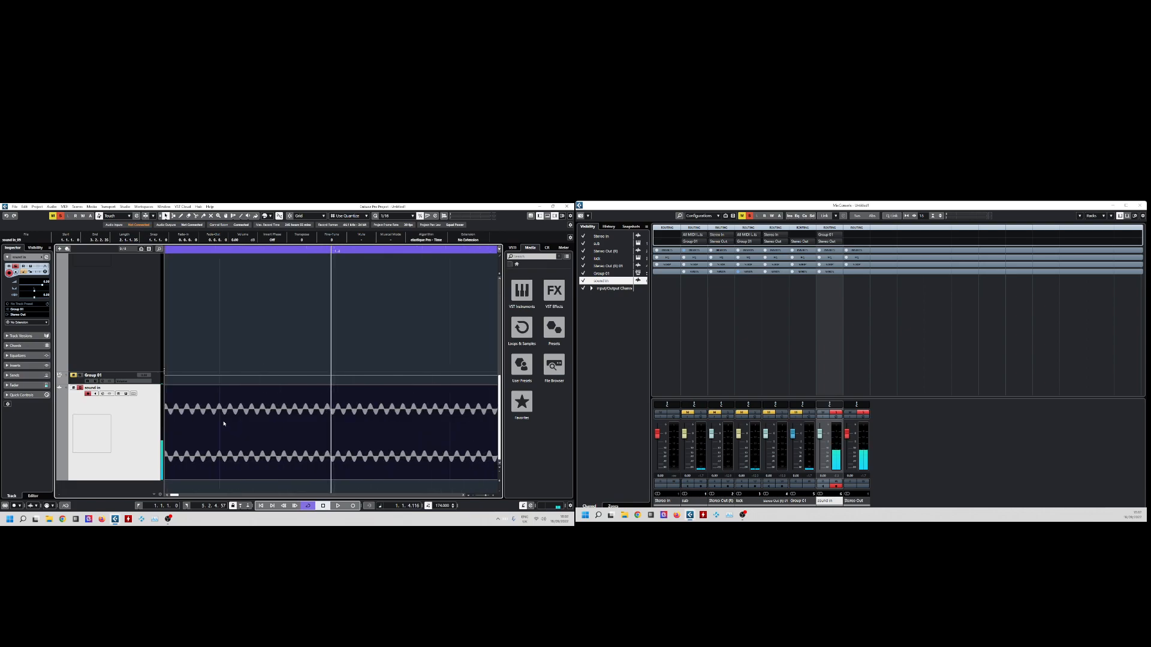
key("g")
left_click_drag(174, 495, 166, 497)
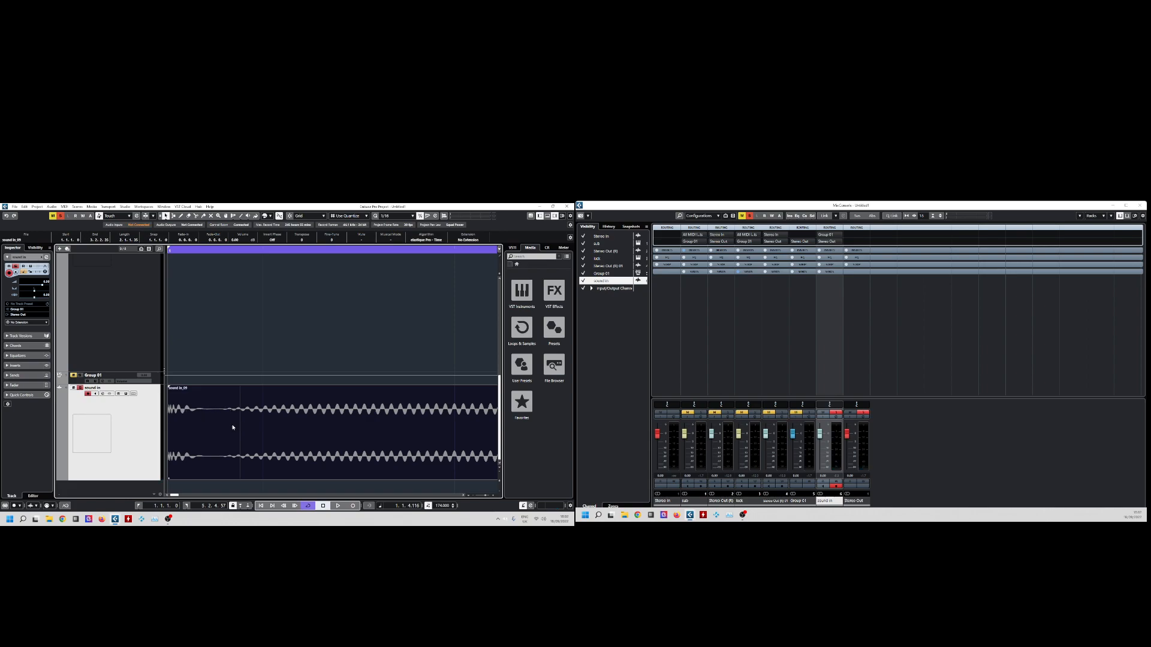
left_click_drag(498, 482, 504, 500)
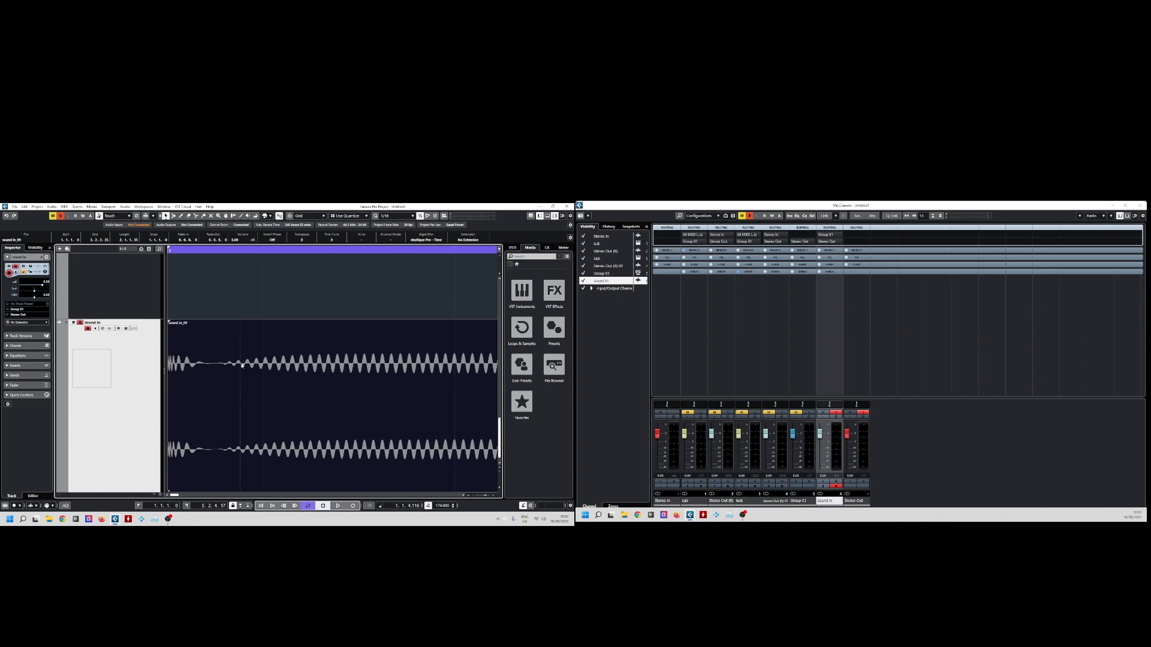
Inspect Pro-C 2 and Duck on the sub track, and shift the start of Duck's volume rise slightly later.
scroll(171, 300, "up", 5)
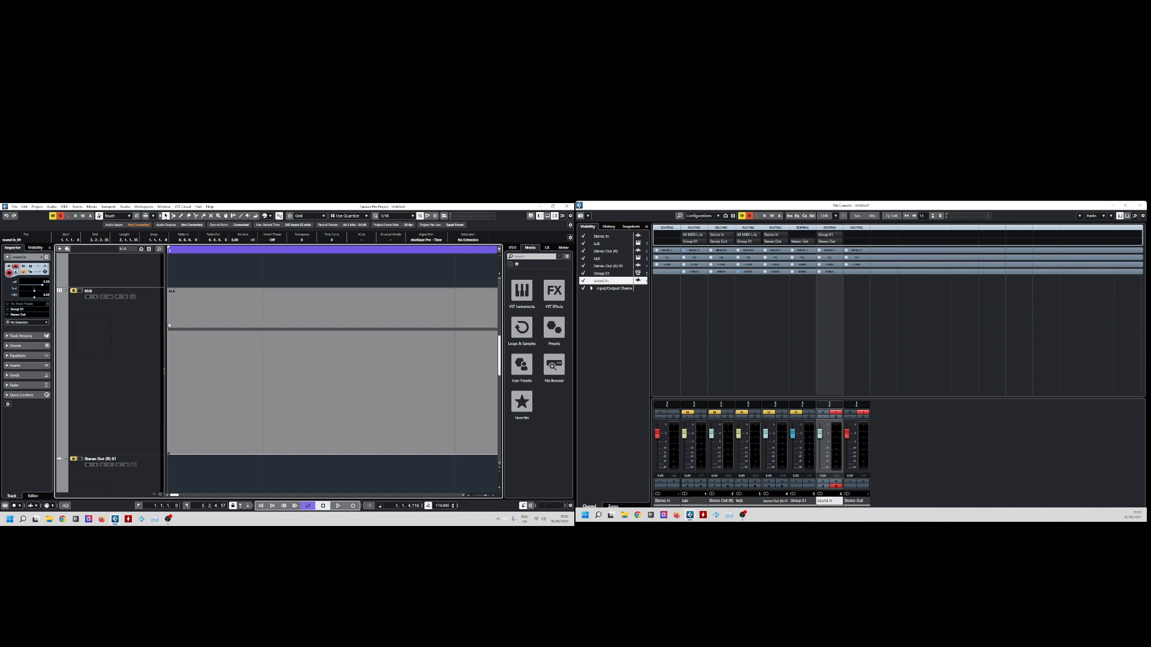
scroll(134, 321, "up", 5)
left_click(127, 310)
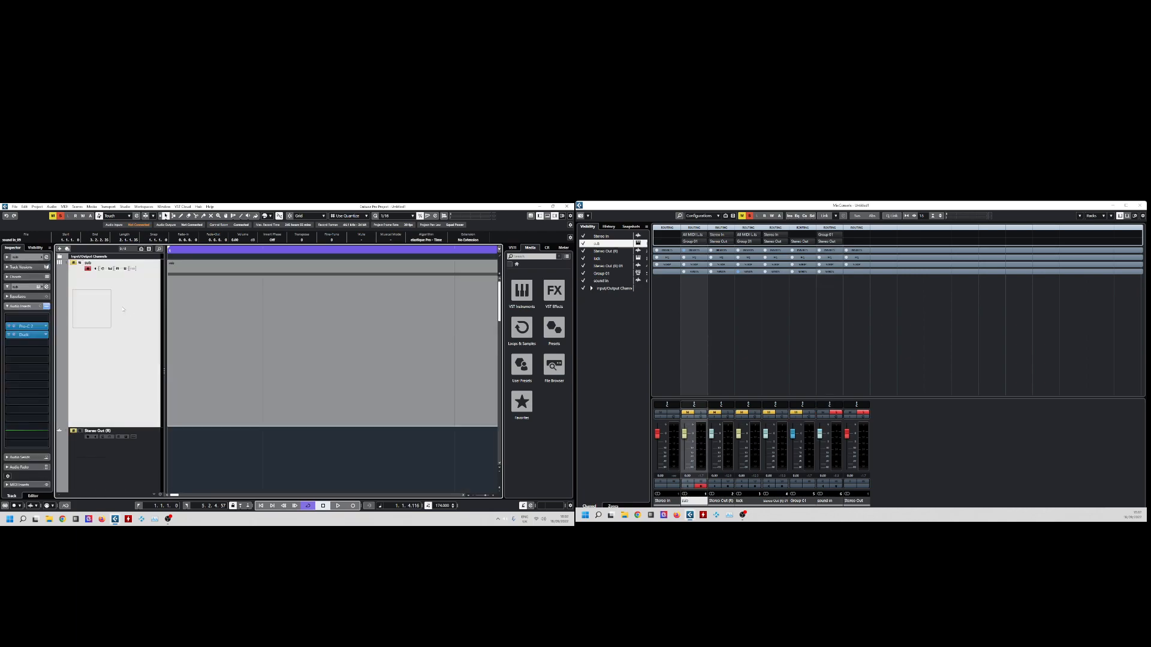
left_click(25, 326)
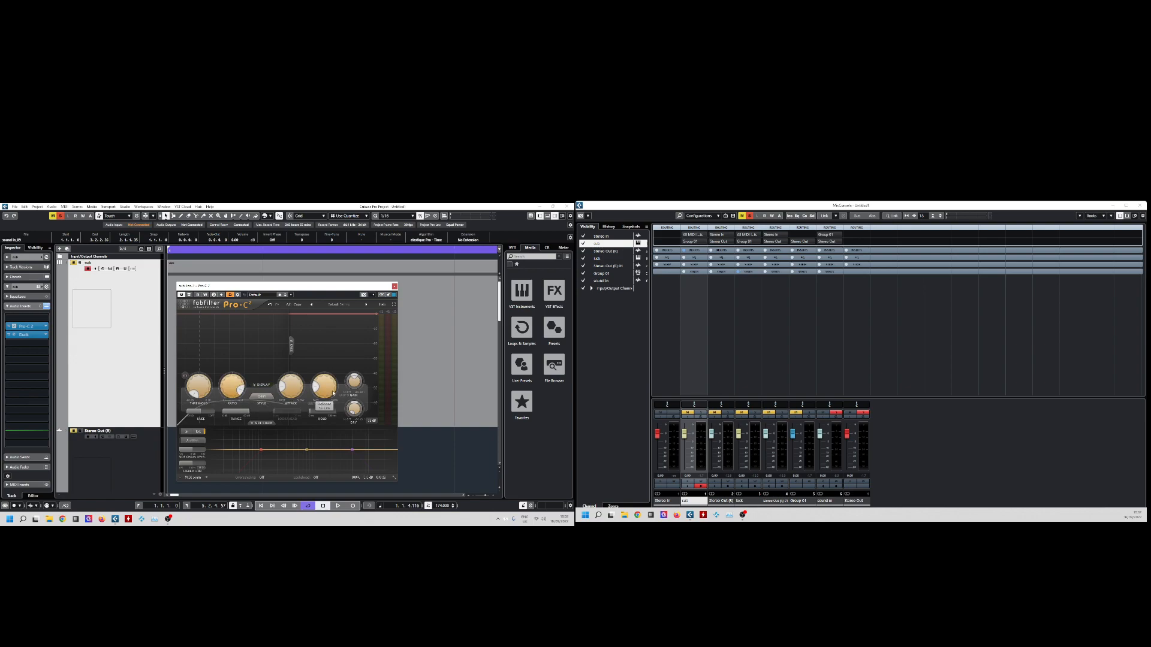
left_click_drag(313, 396, 314, 386)
left_click(23, 336)
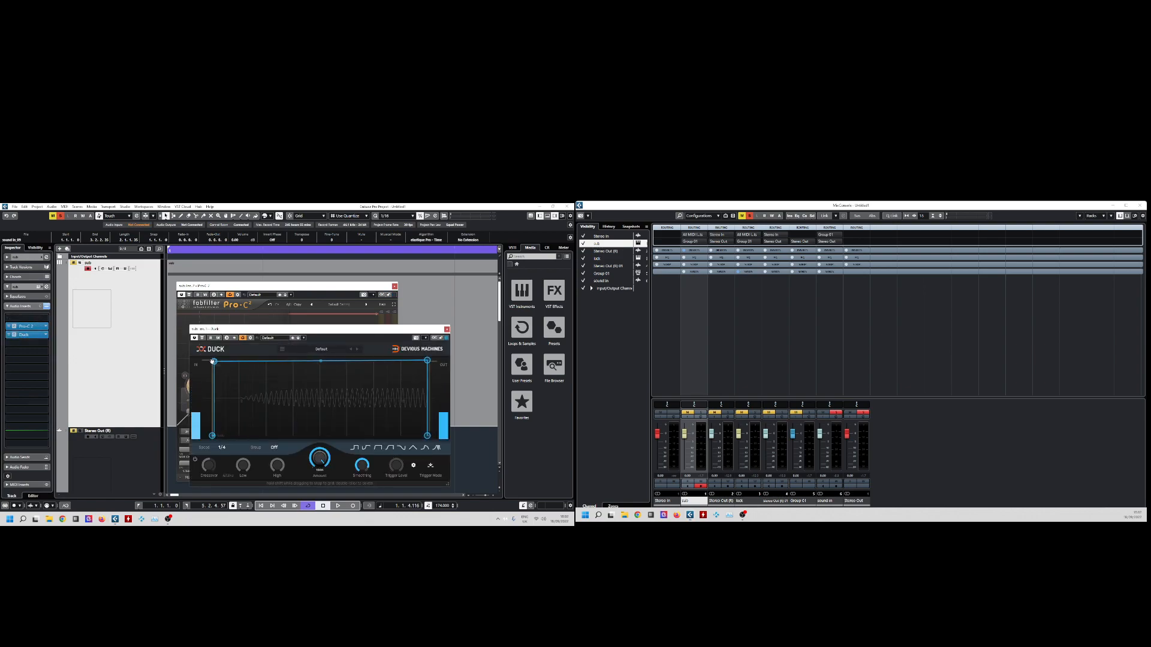
left_click_drag(229, 360, 226, 362)
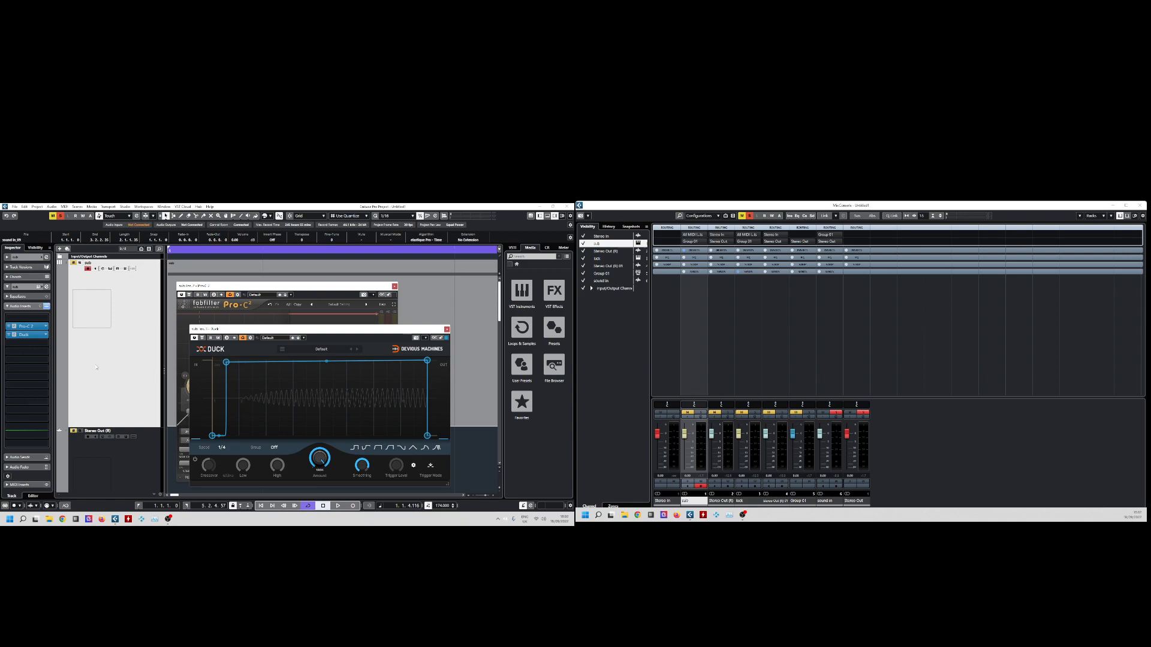
Place Duck before Pro-C 2 in the sub track's insert chain and close both plug-in windows.
left_click(33, 328)
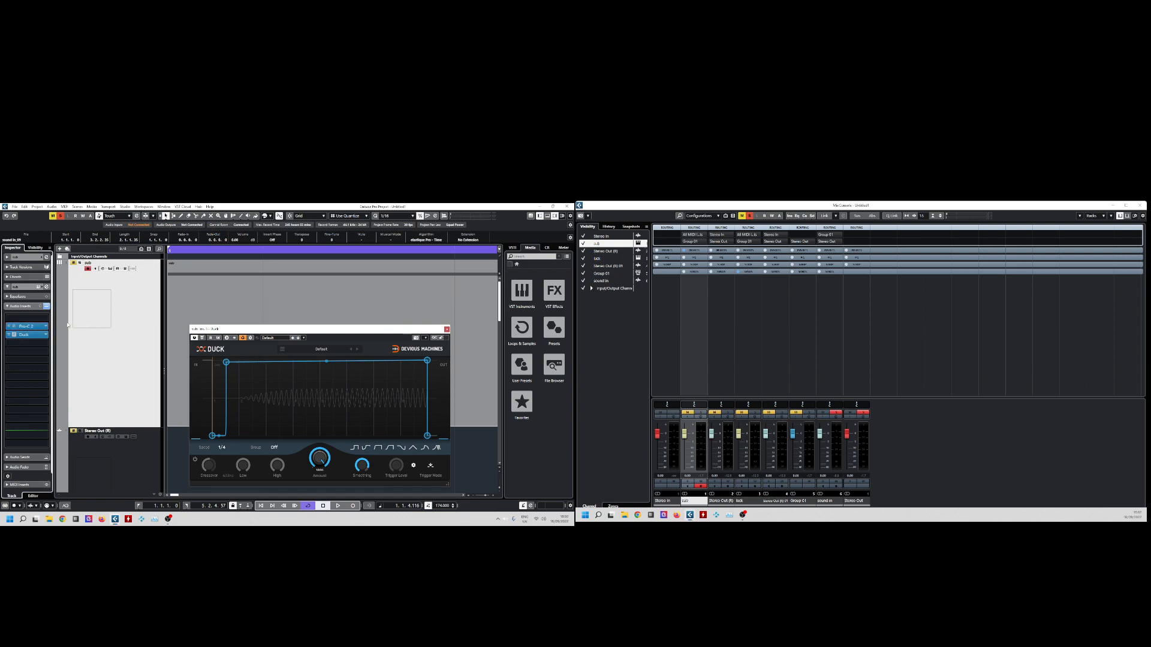
left_click(30, 327)
left_click_drag(24, 334, 68, 337)
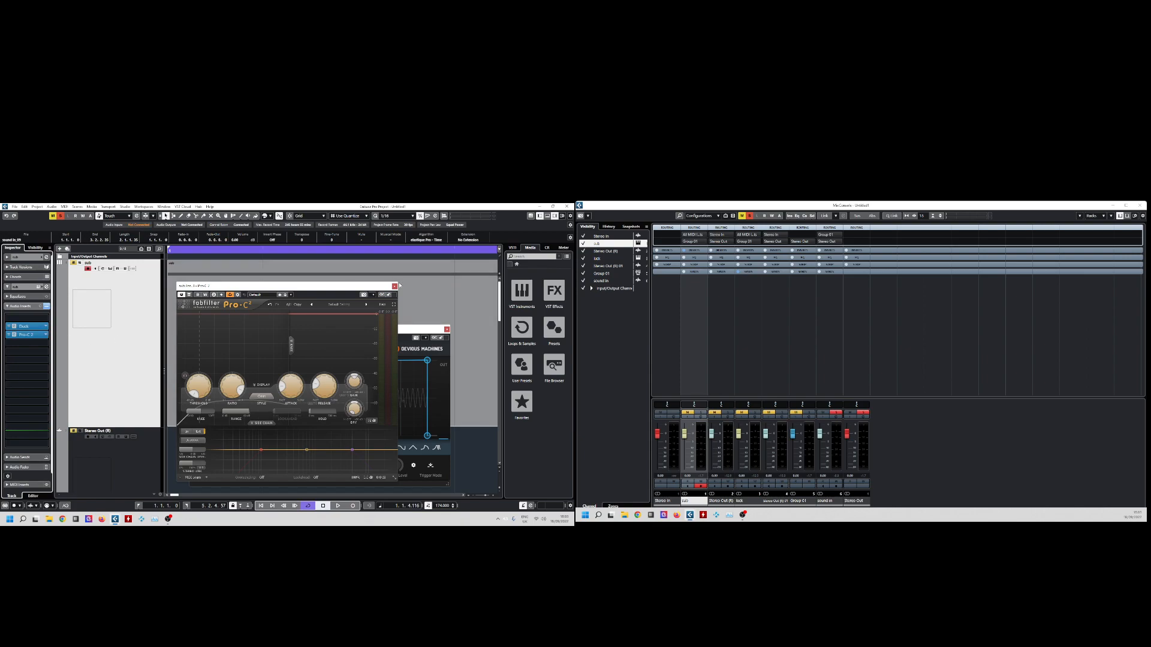
left_click(395, 286)
left_click(446, 329)
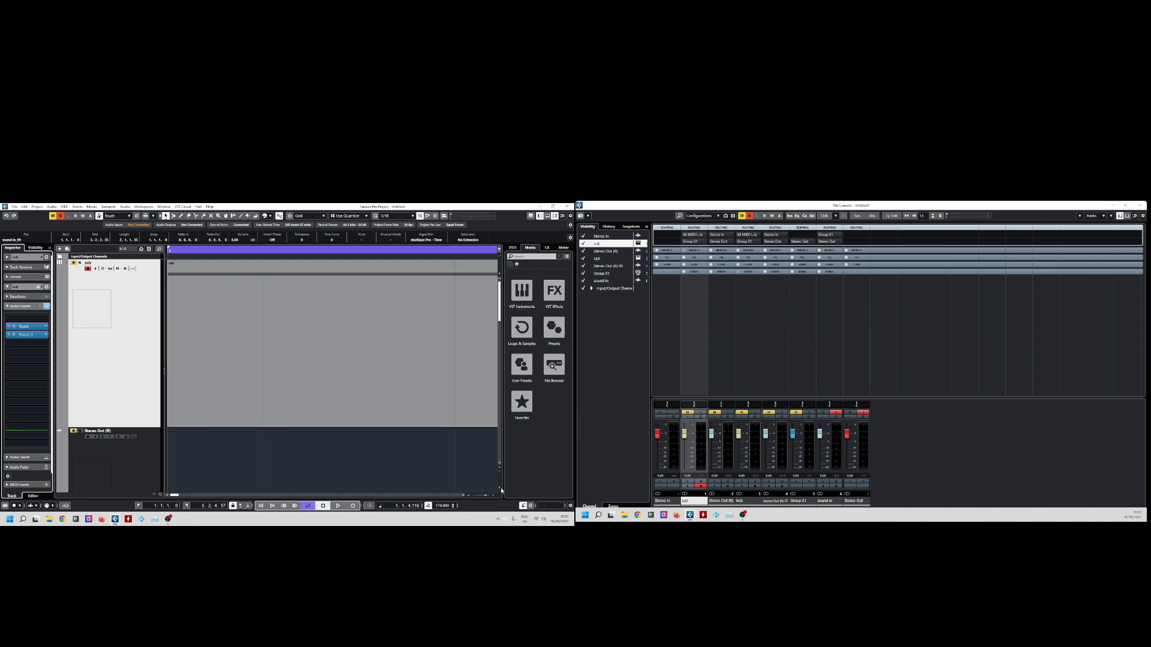
Reduce the height of all tracks and clear the solo and mute states.
left_click_drag(498, 490, 502, 479)
left_click(61, 216)
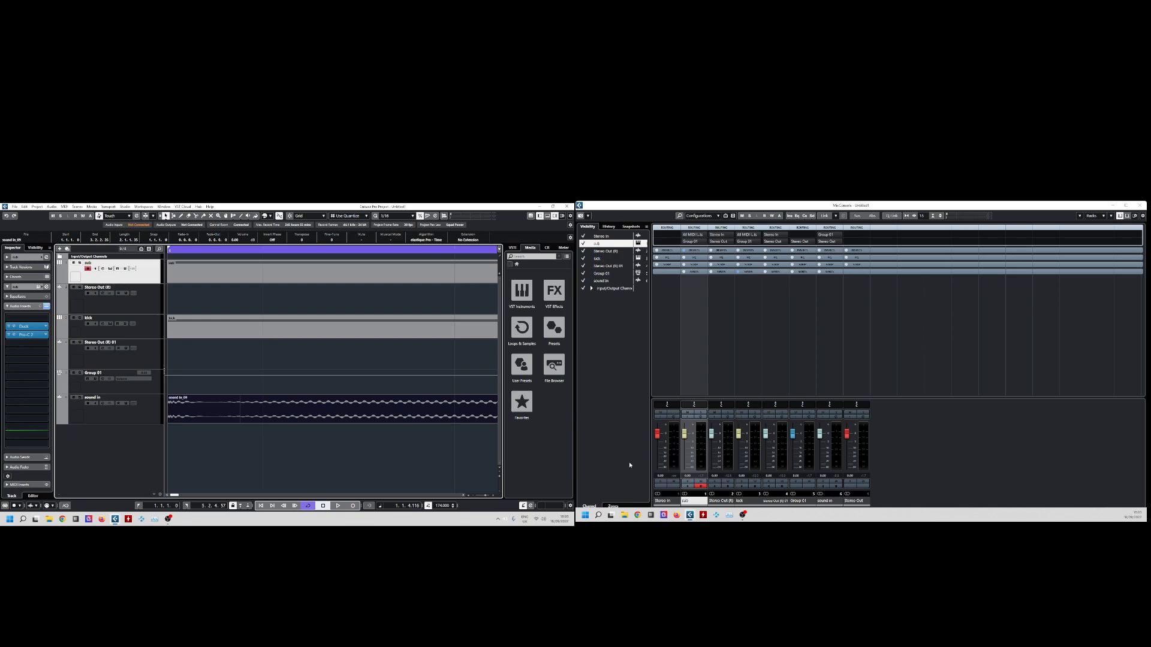
left_click(743, 515)
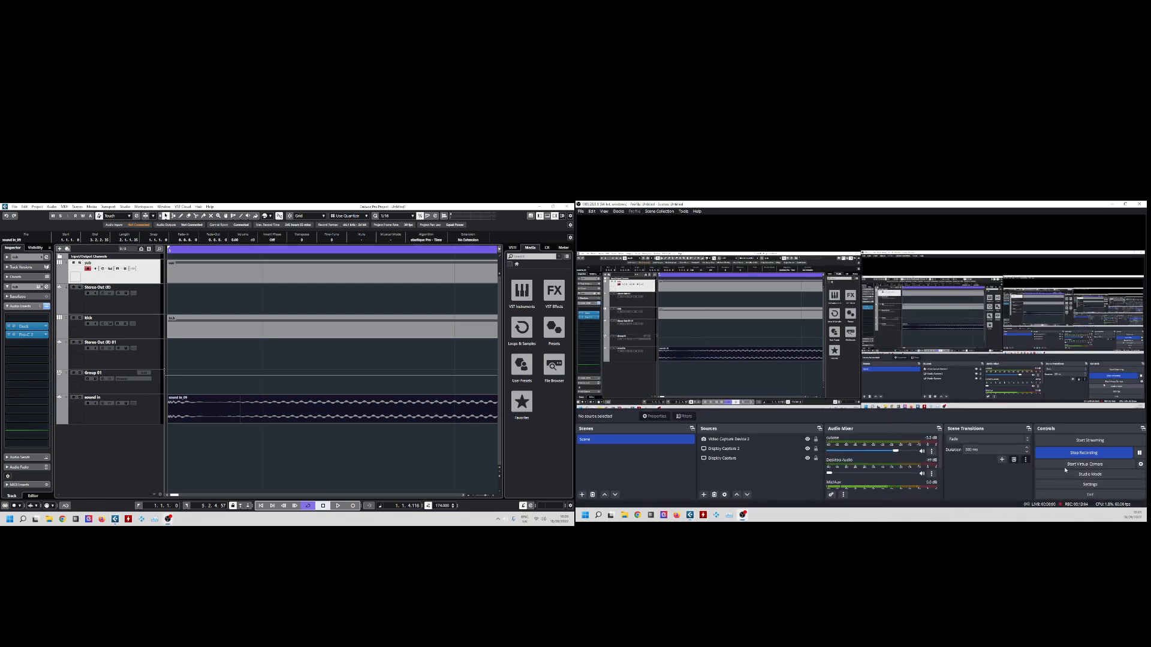